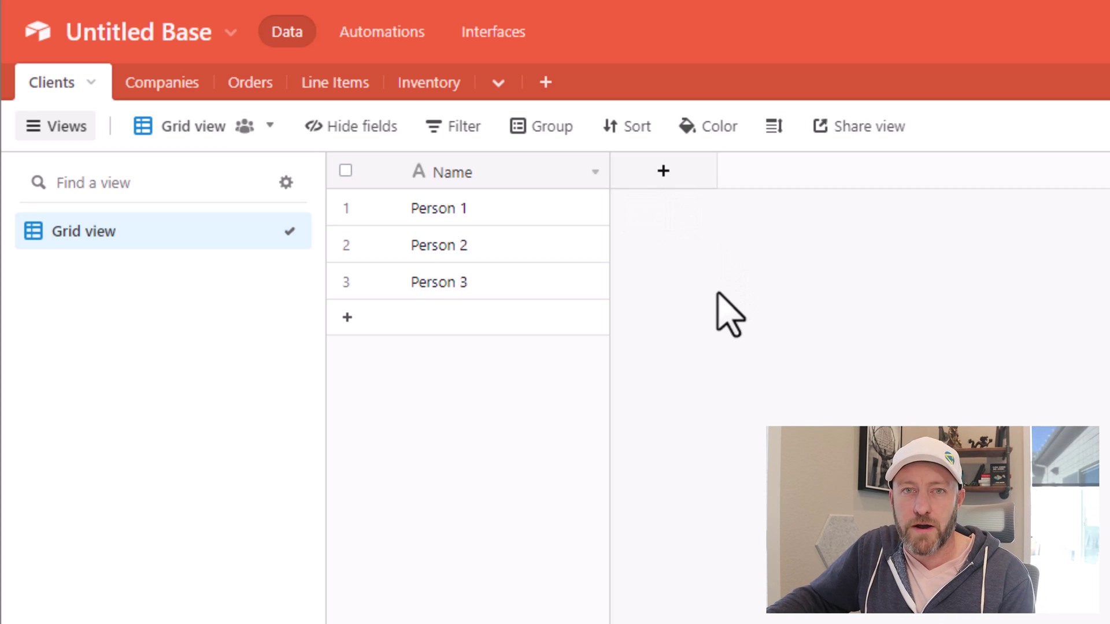
Step: Start a new Companies field named 'Clients', previewing Link to another record before going back
click(174, 82)
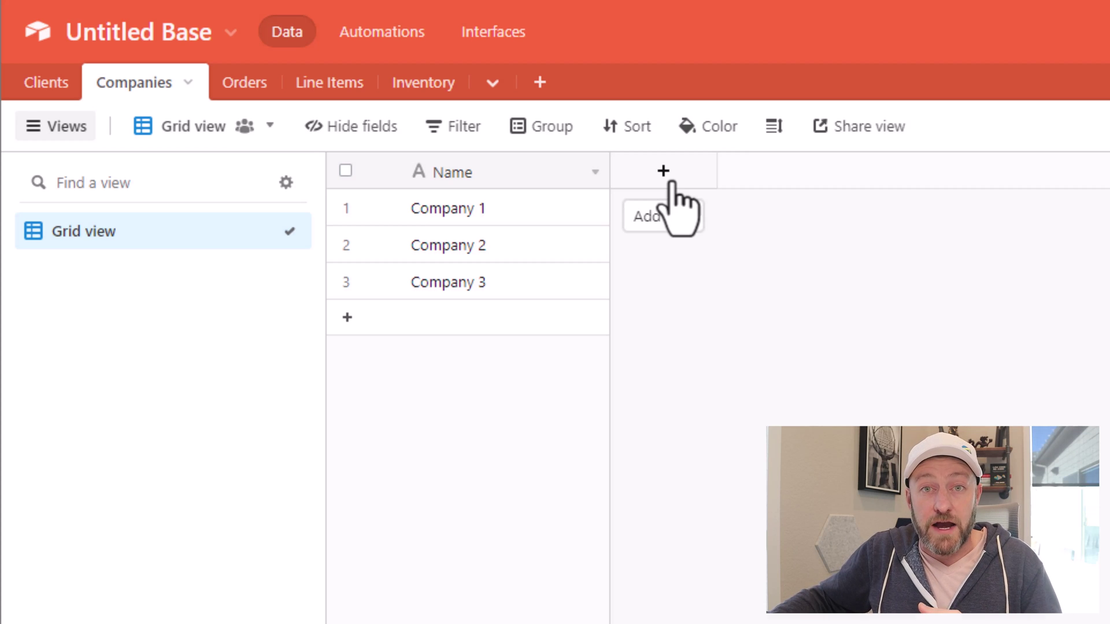
click(663, 173)
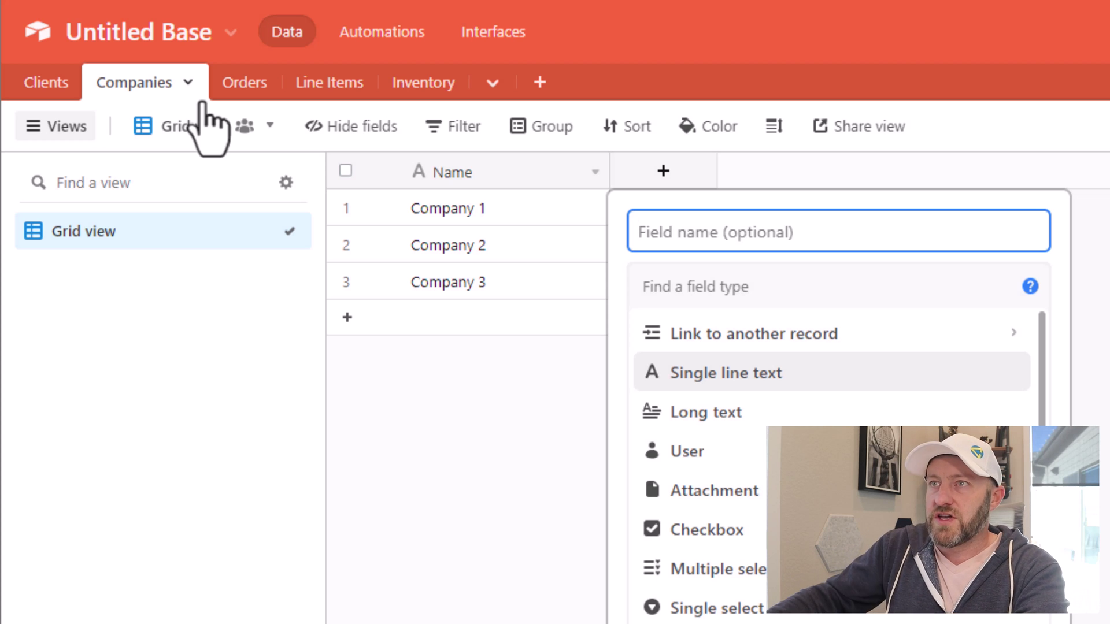
text(Client)
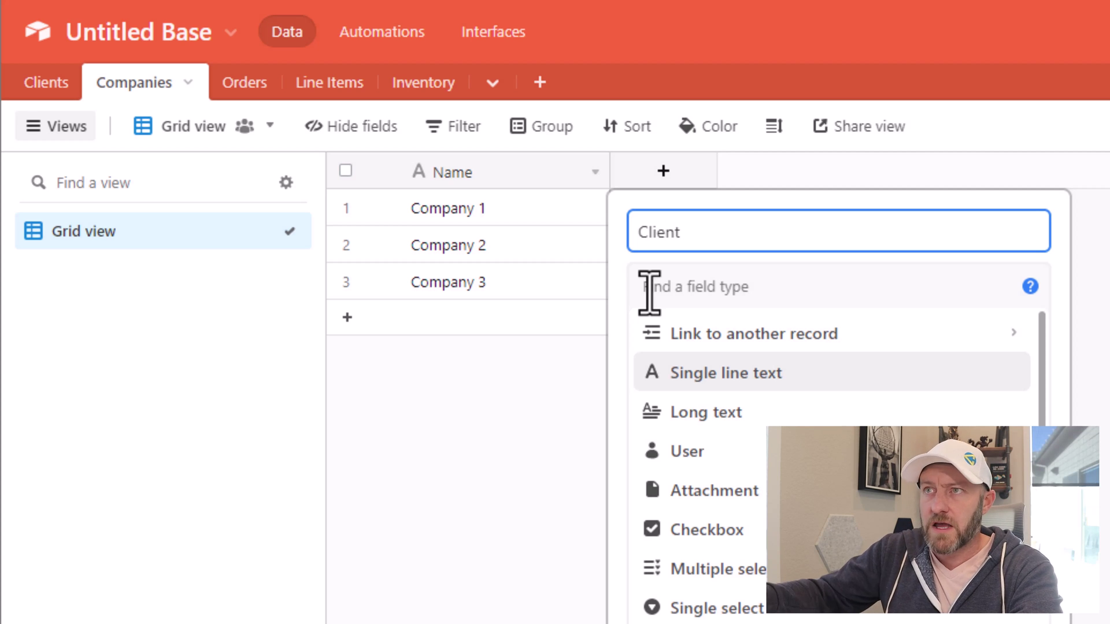
text(s)
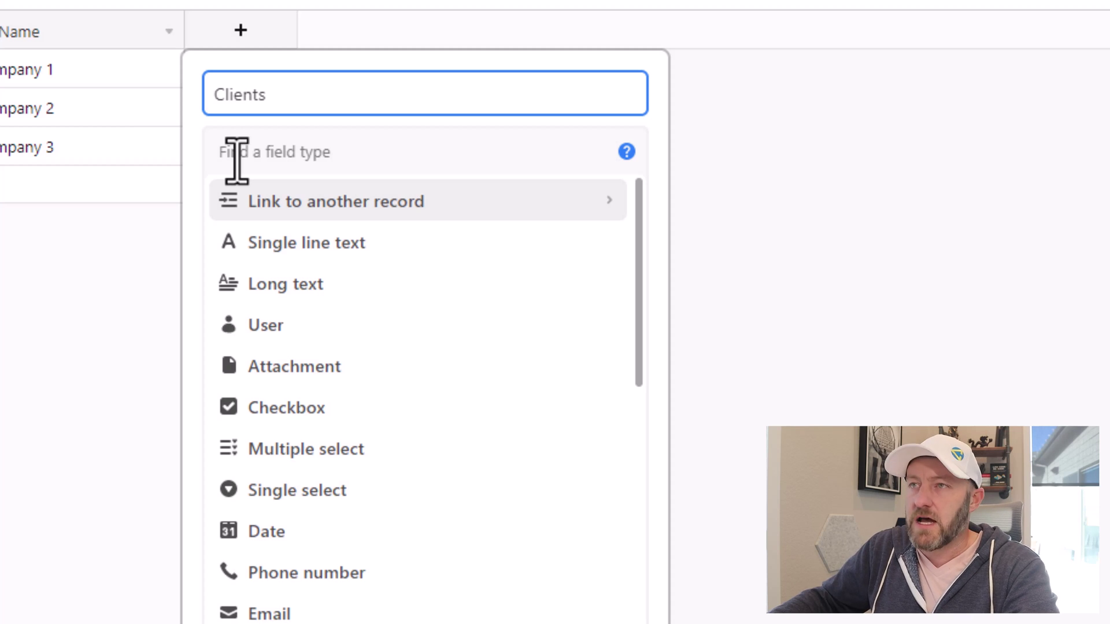
click(269, 216)
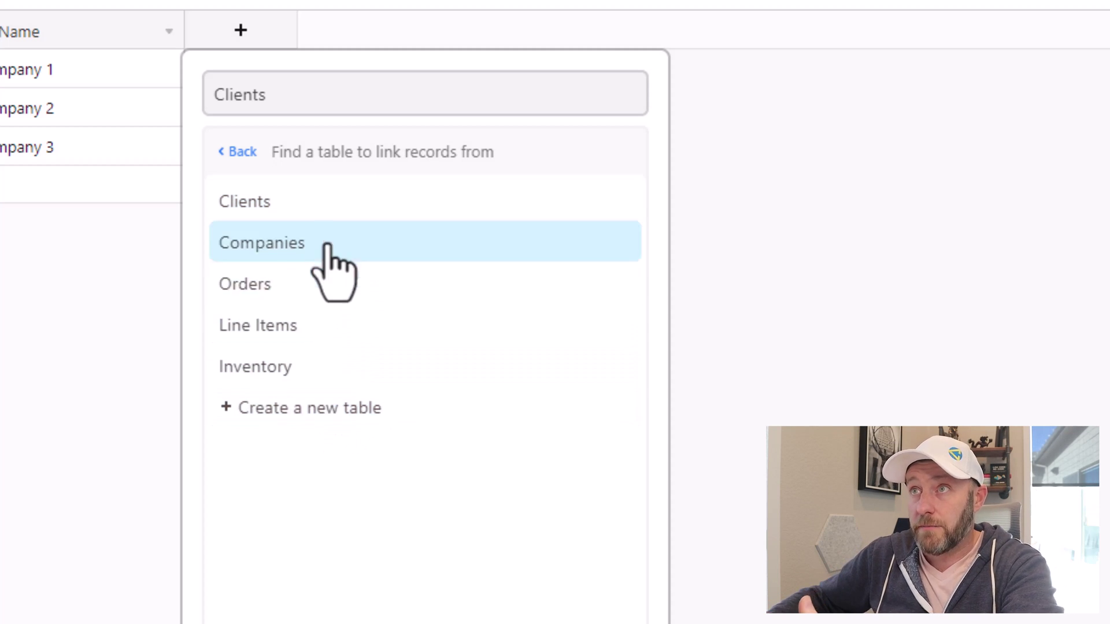
click(237, 152)
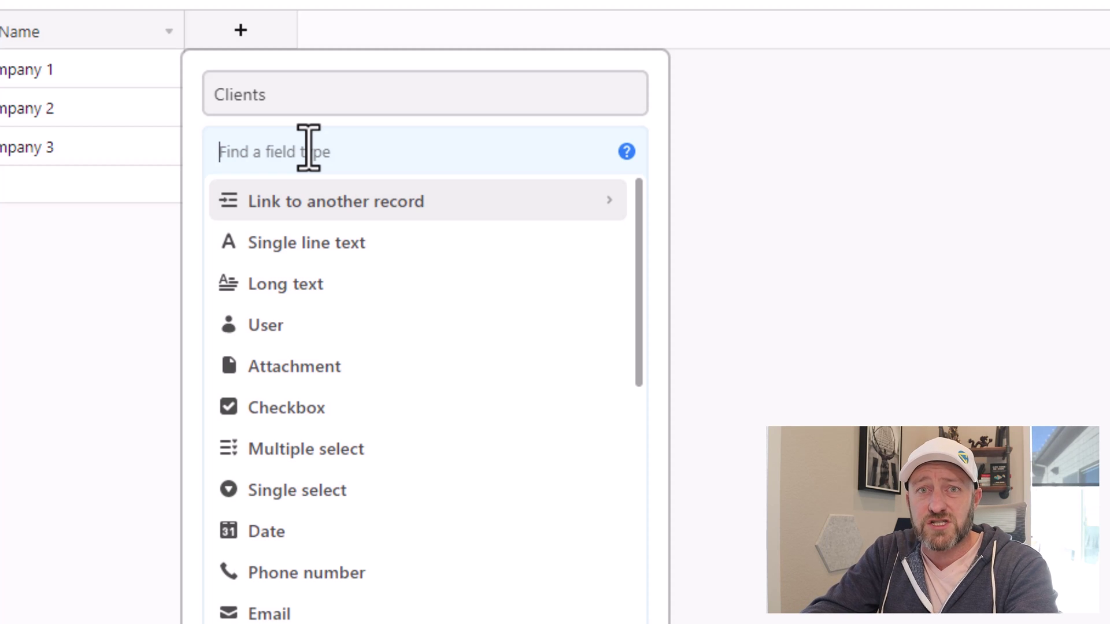
Step: Make the Clients field a link to the Clients table and create it
text(clien)
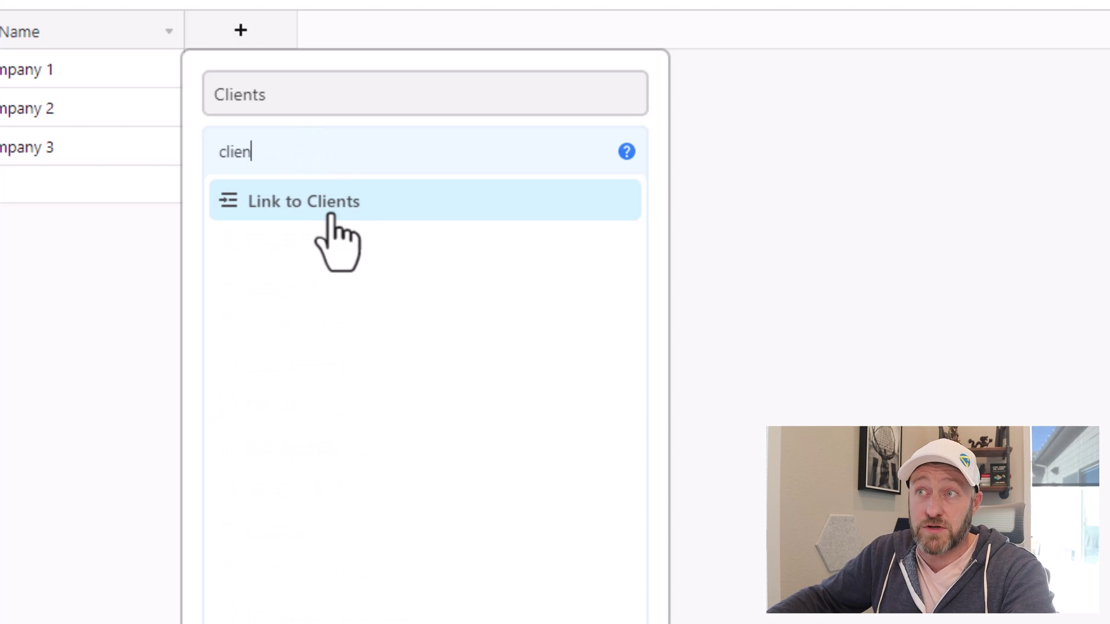
click(289, 203)
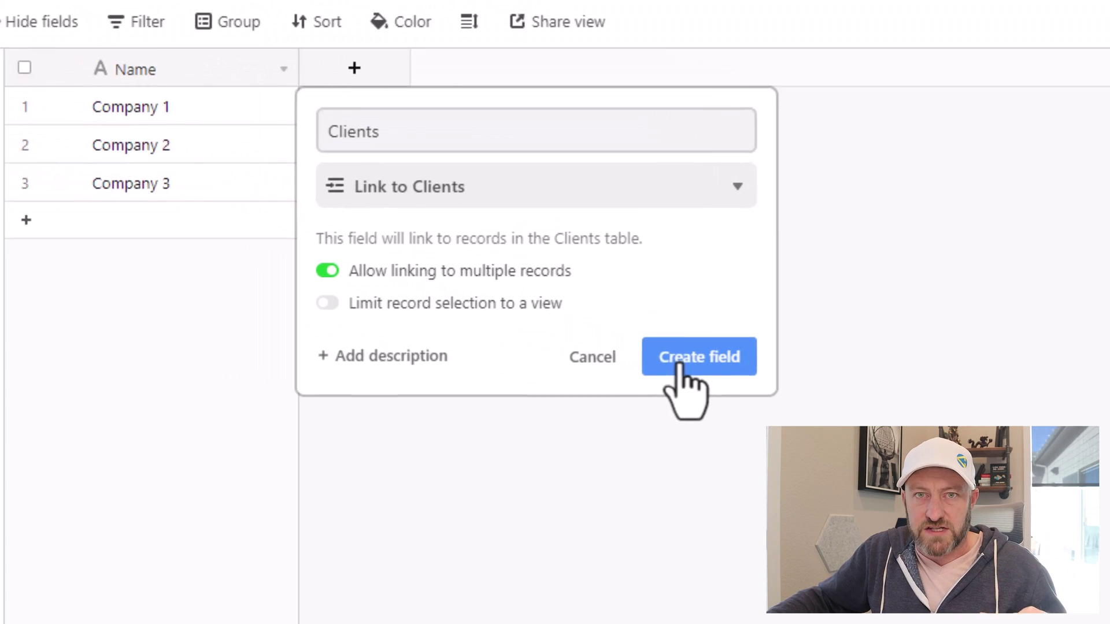
click(679, 370)
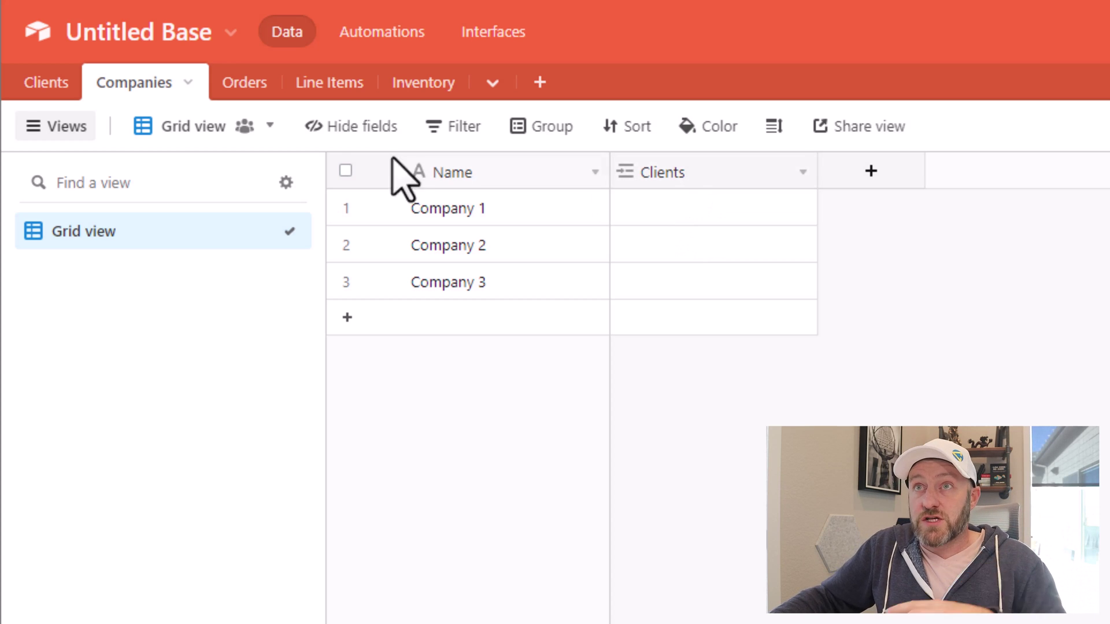
Step: Link Person 1 to Company 1, then reopen the Clients link field settings in Companies
click(46, 85)
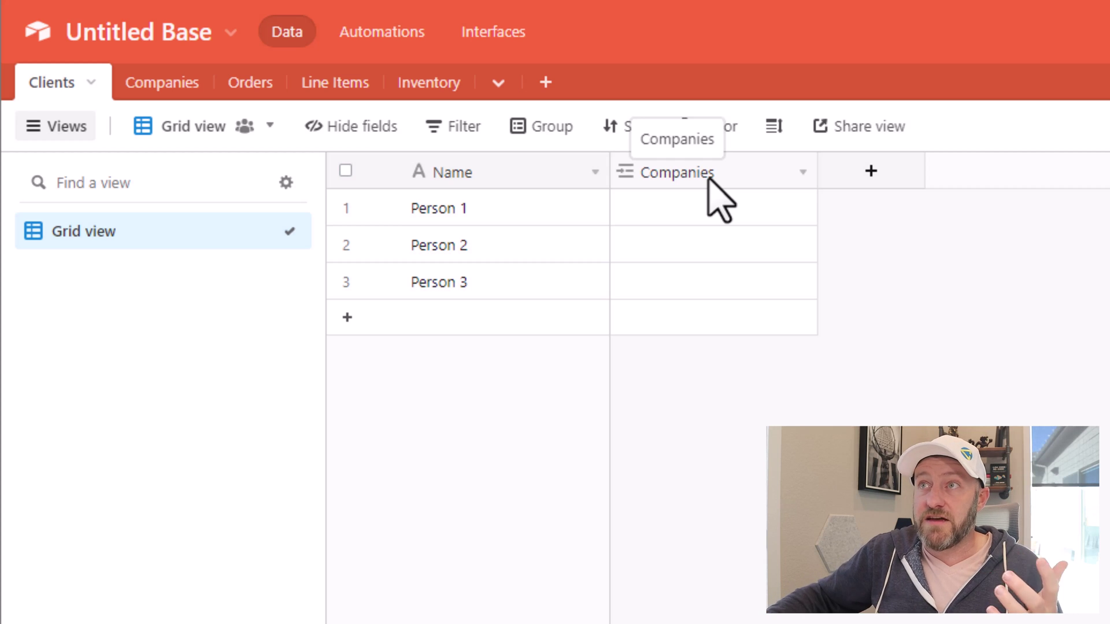
click(624, 218)
click(621, 210)
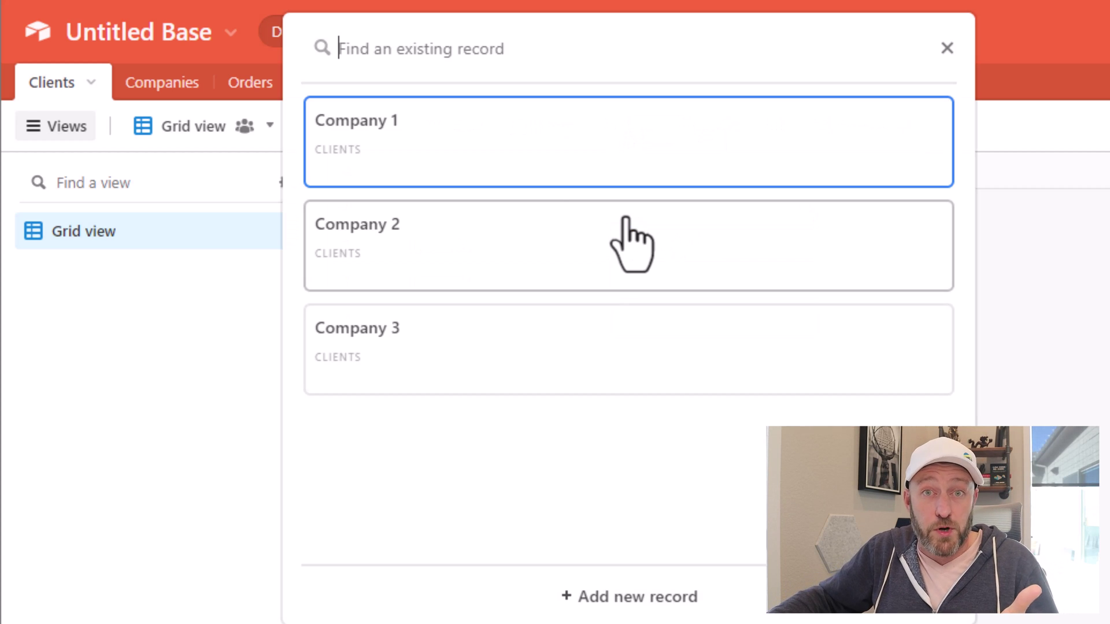
click(475, 167)
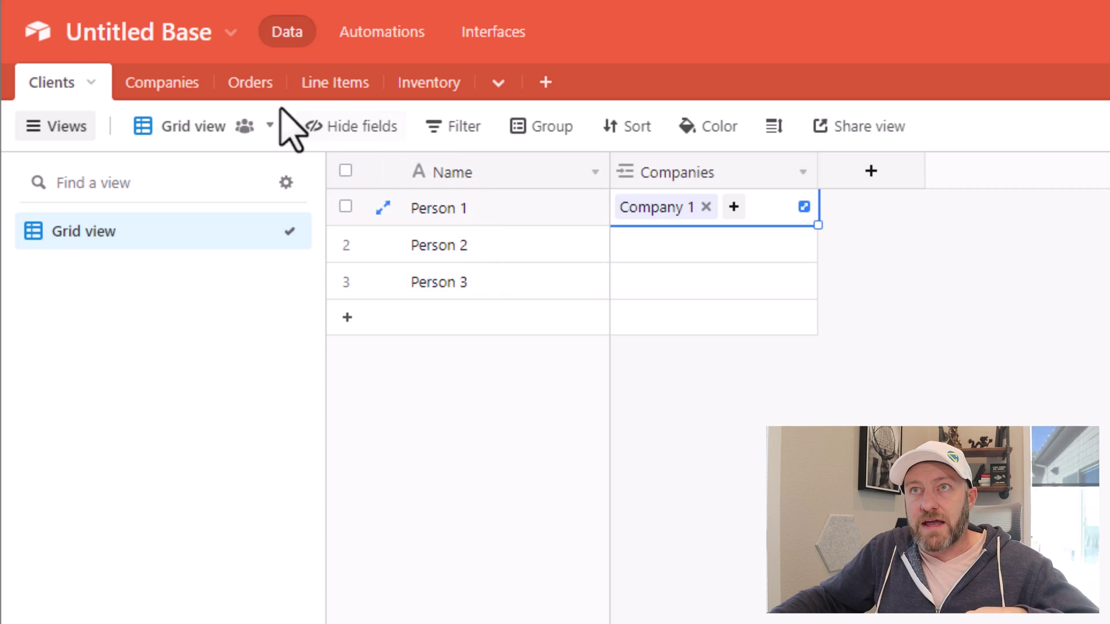
click(165, 85)
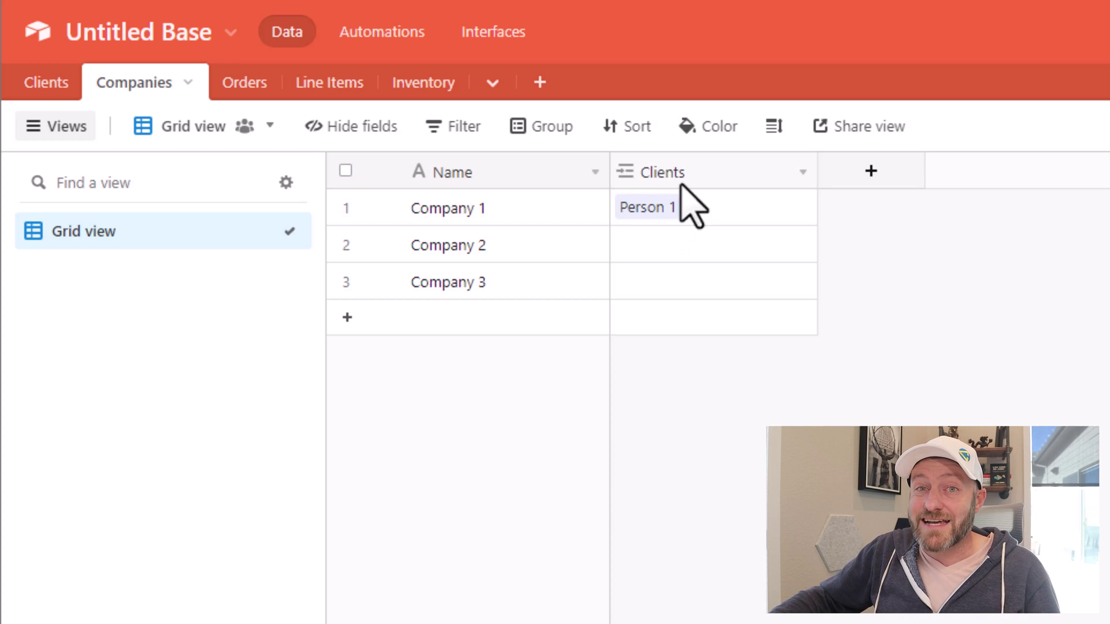
double_click(746, 169)
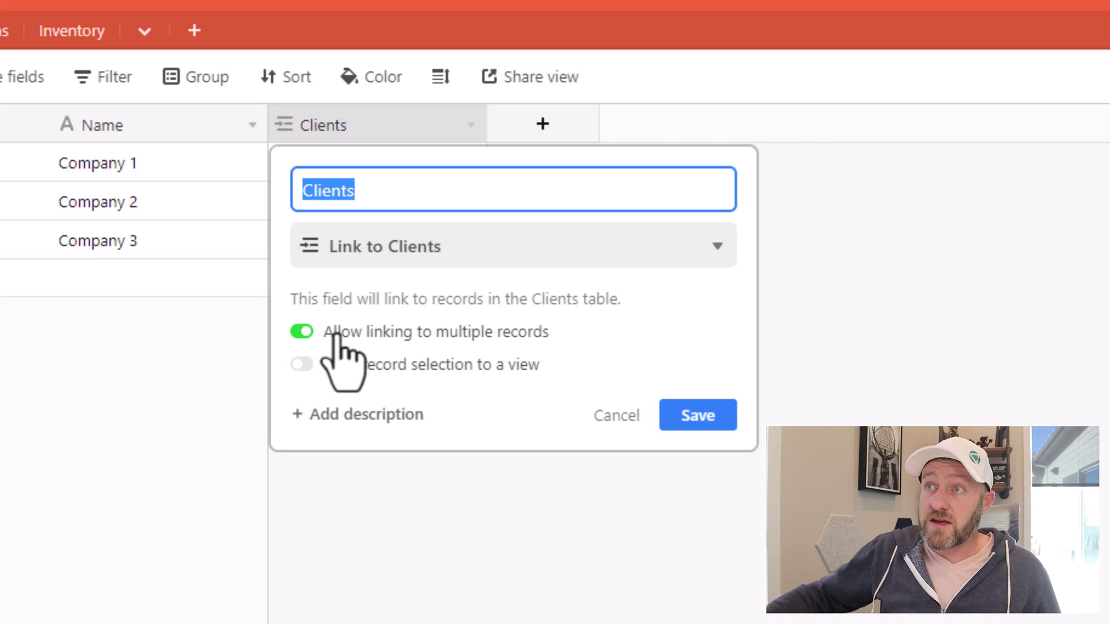
Step: Turn off 'Allow linking to multiple records' for the Clients field and save the change
click(337, 334)
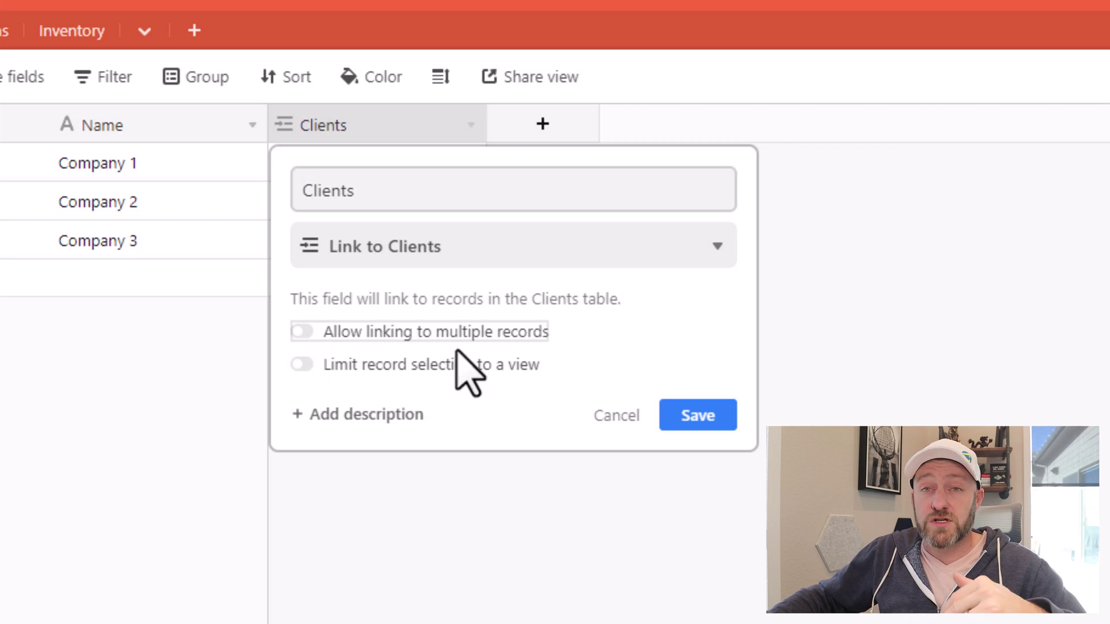
click(698, 415)
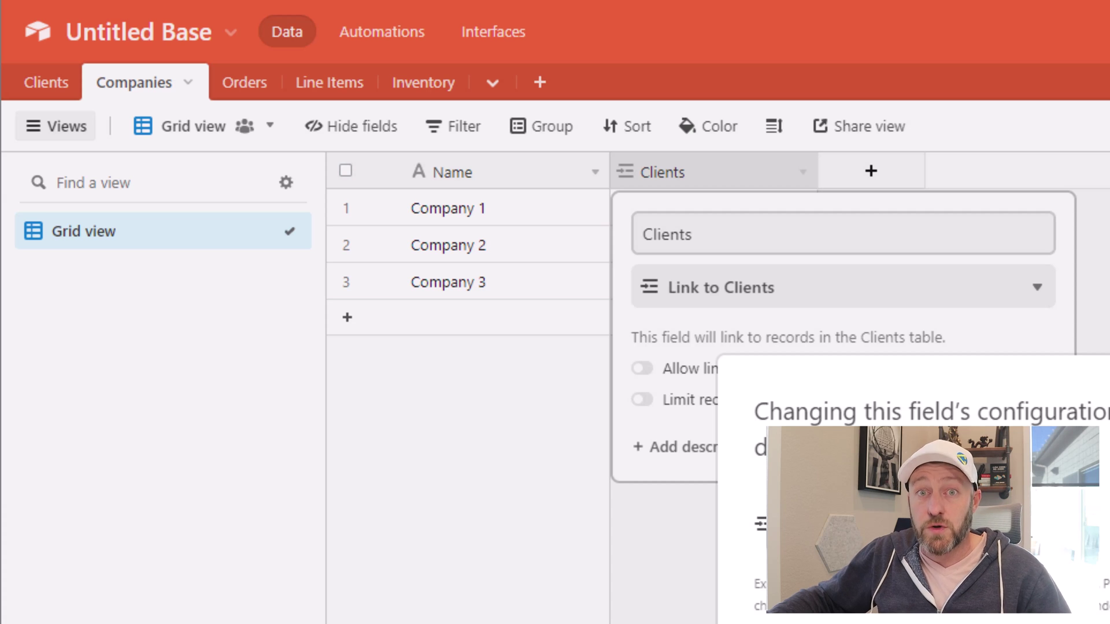
key(Return)
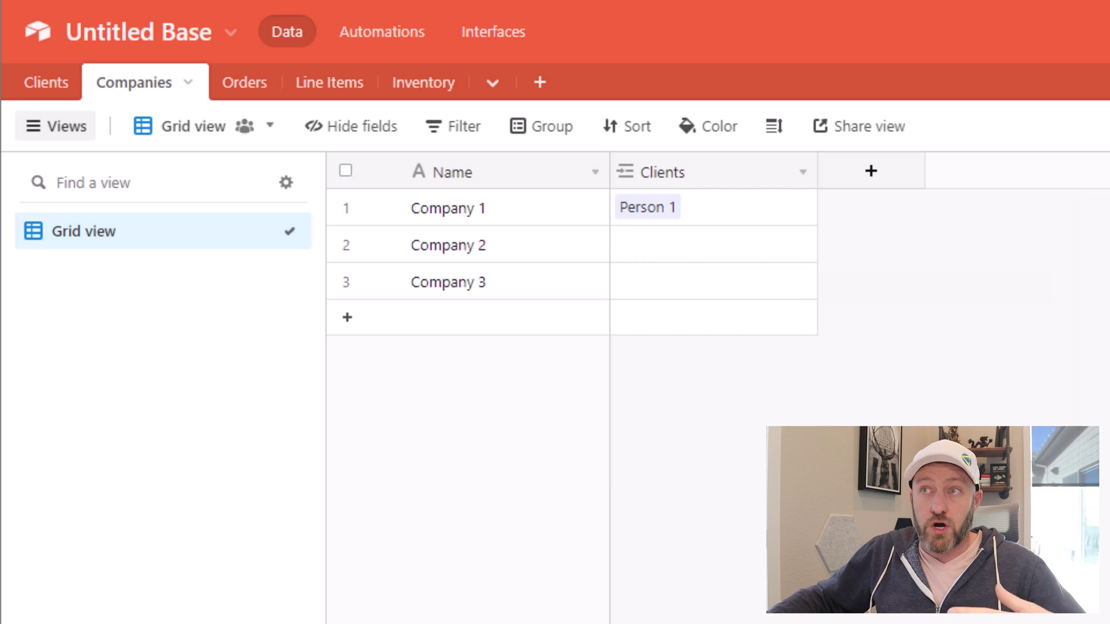
Step: Link Company 2 to Person 2 and view the result in the Clients table
click(700, 209)
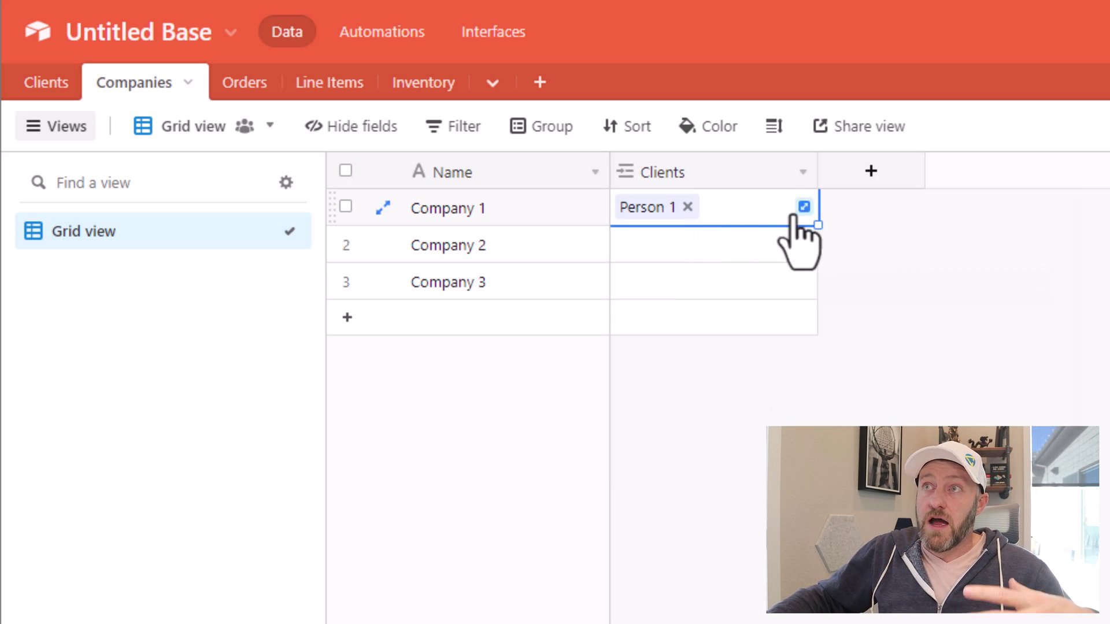
double_click(731, 186)
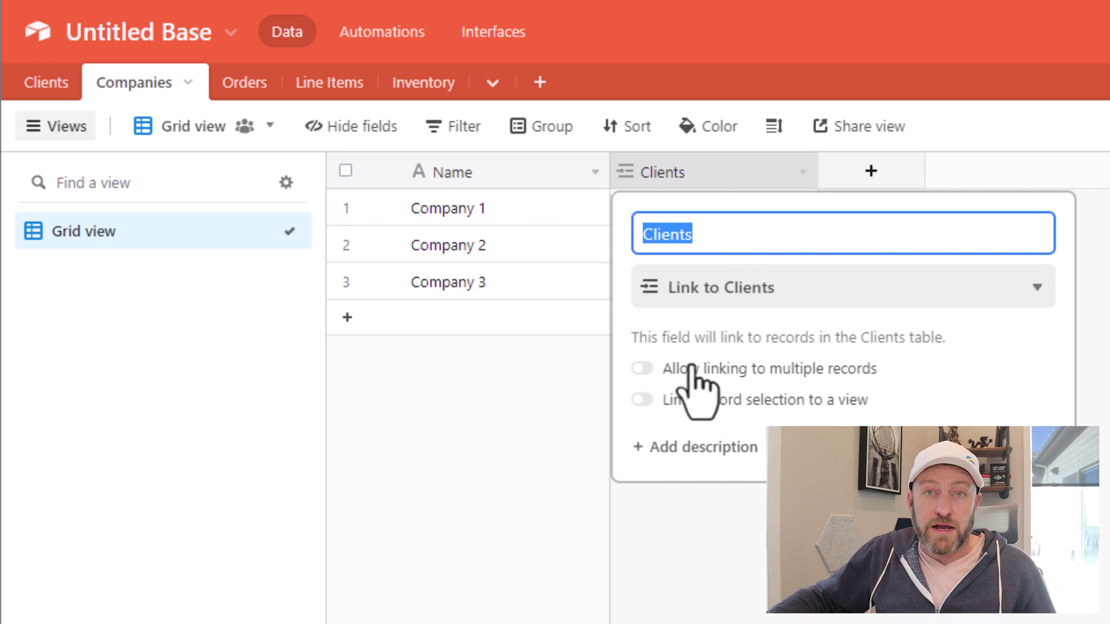
key(Return)
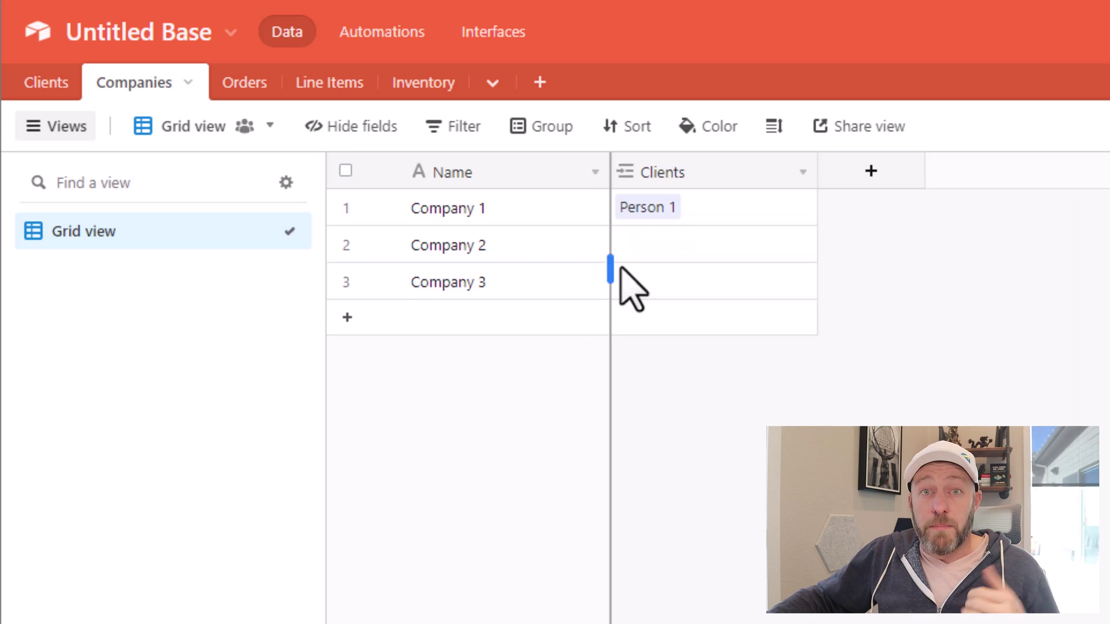
click(670, 243)
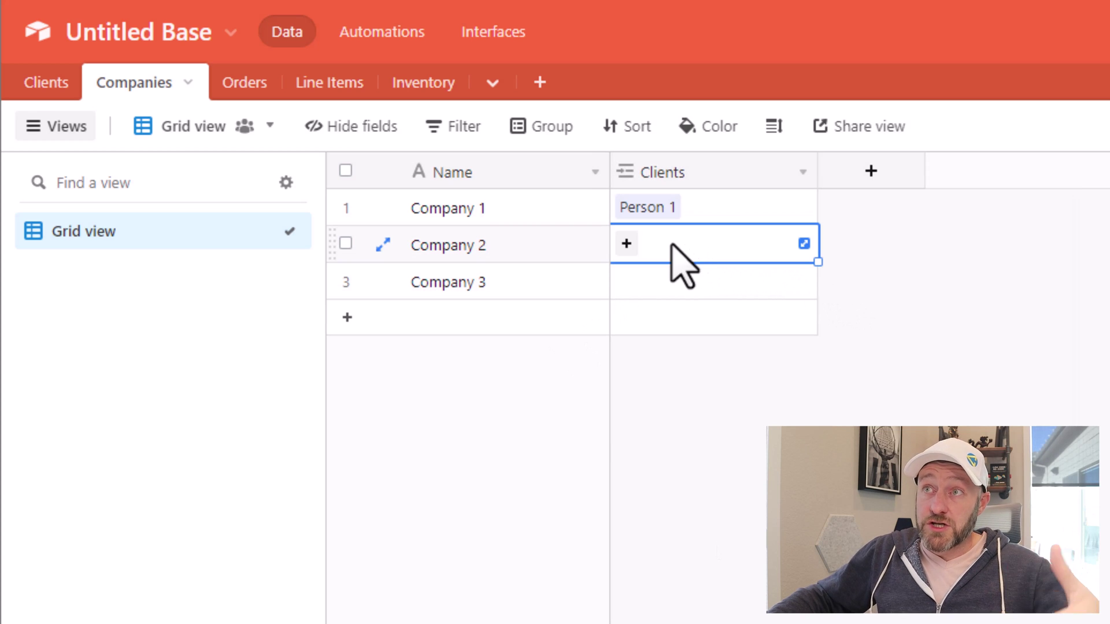
click(626, 248)
click(546, 246)
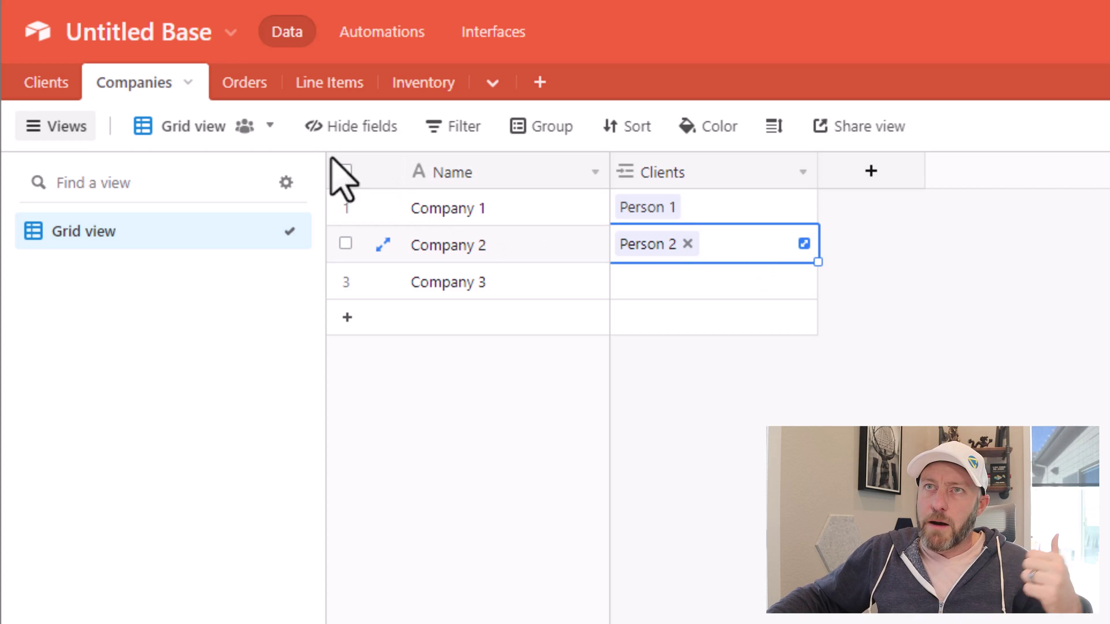
click(55, 82)
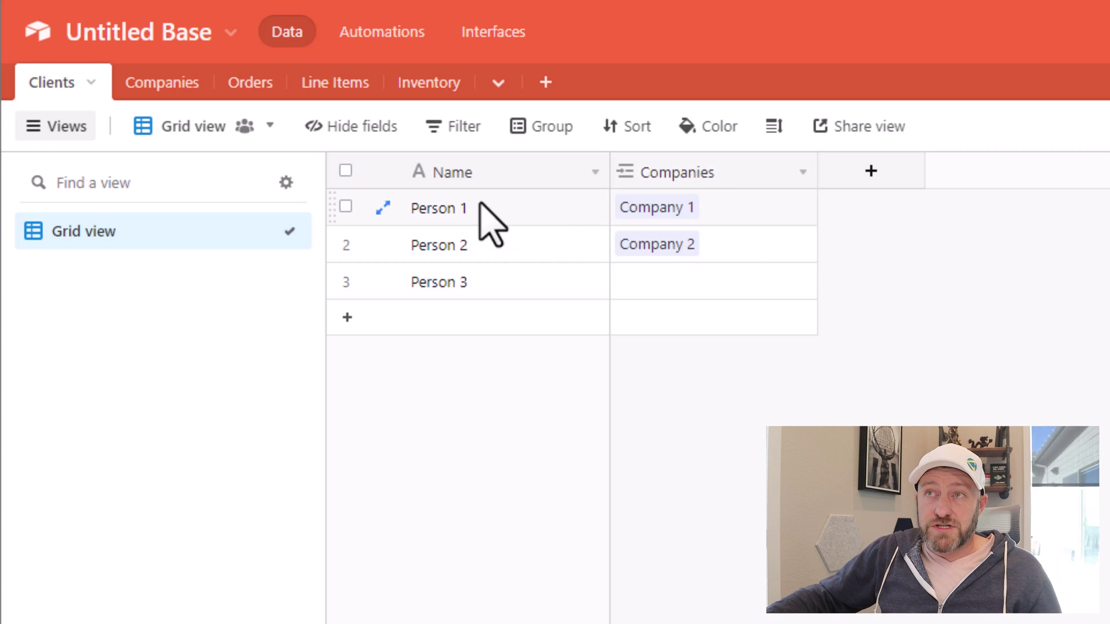
Step: Add Company 3 to Person 1's Companies links in the Clients table
click(501, 207)
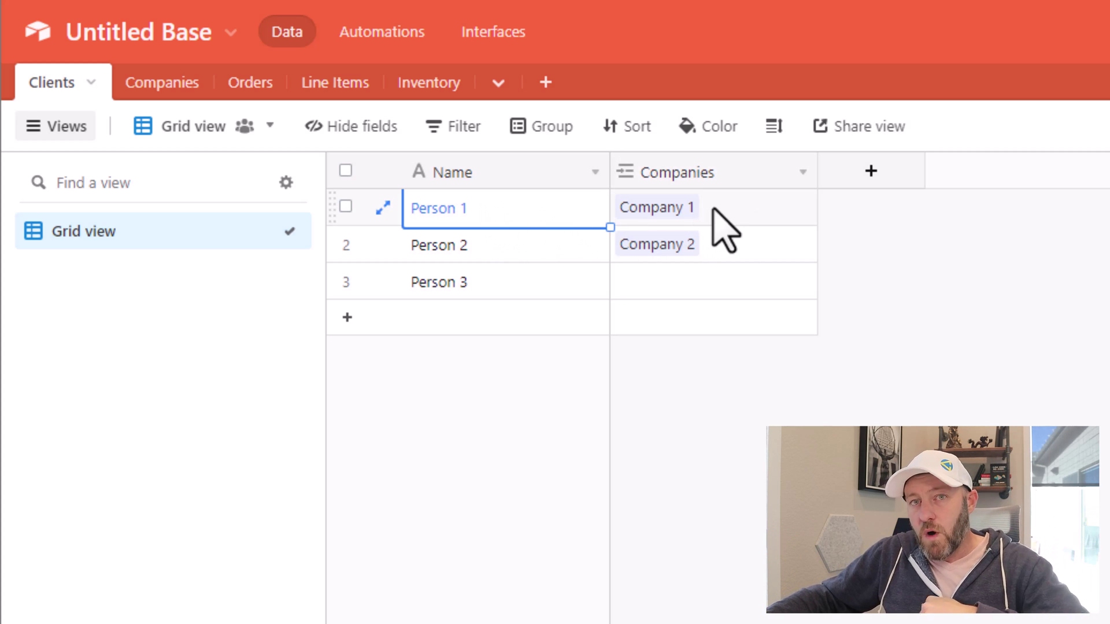
double_click(724, 180)
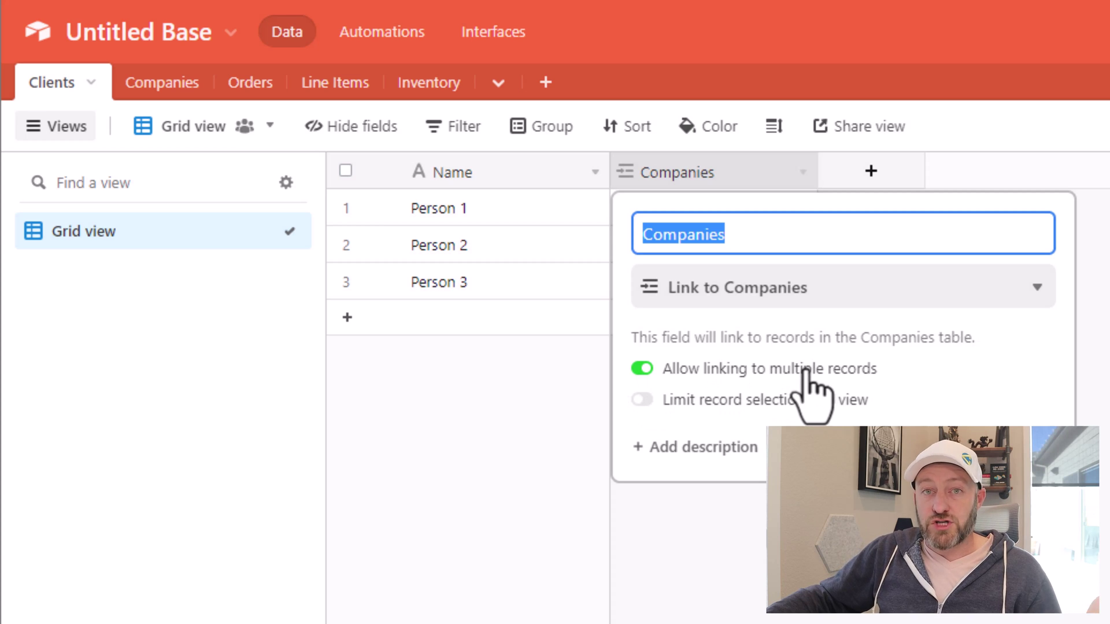
key(Return)
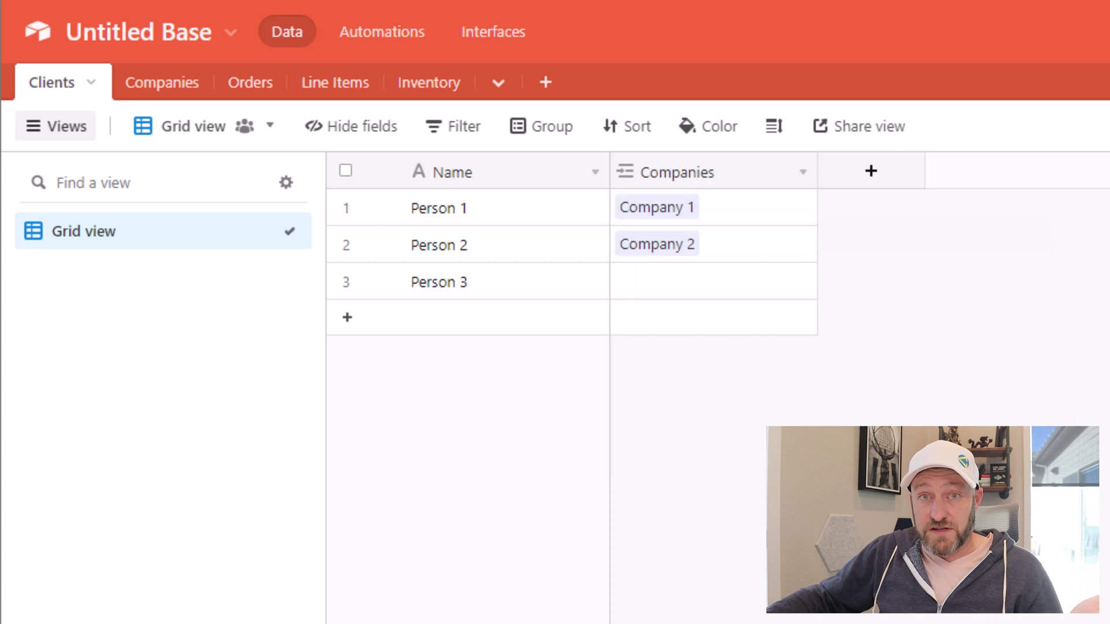
click(733, 212)
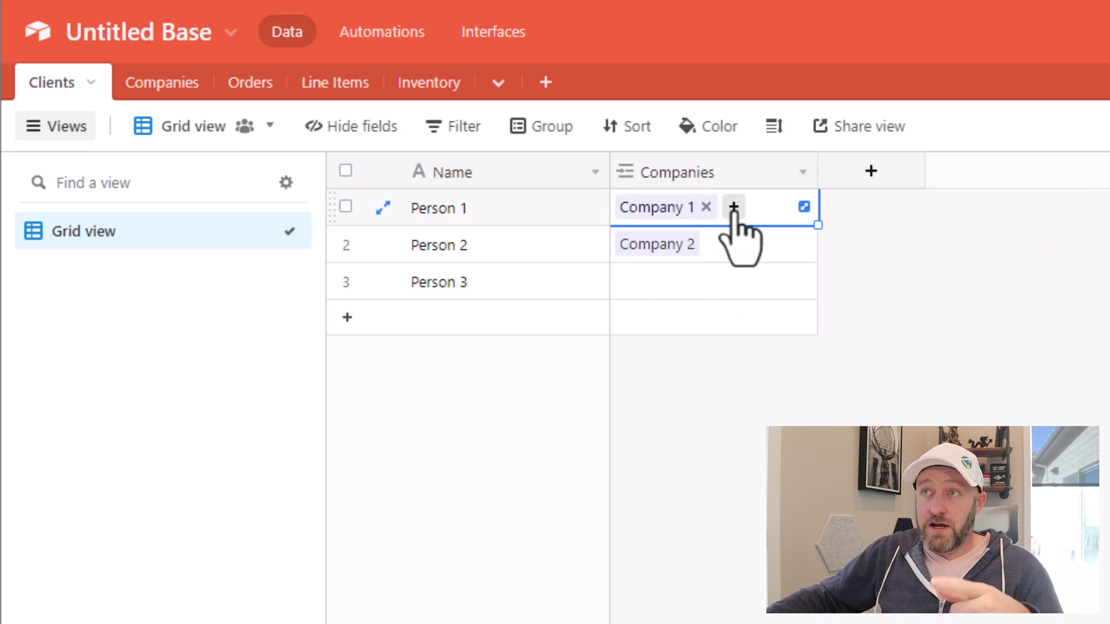
click(733, 208)
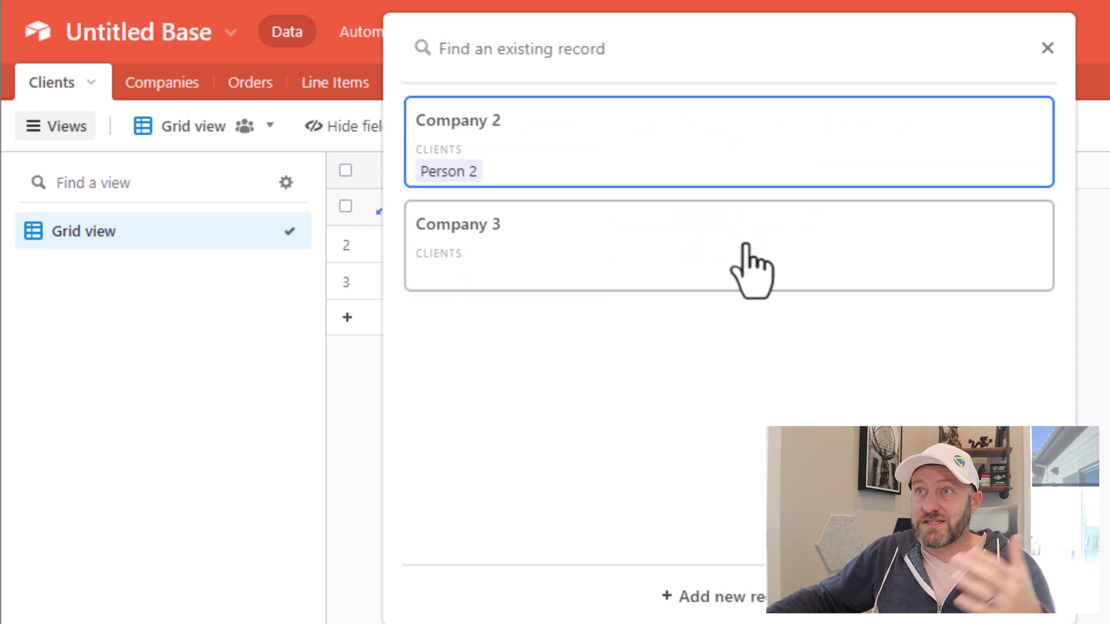
click(737, 269)
click(908, 329)
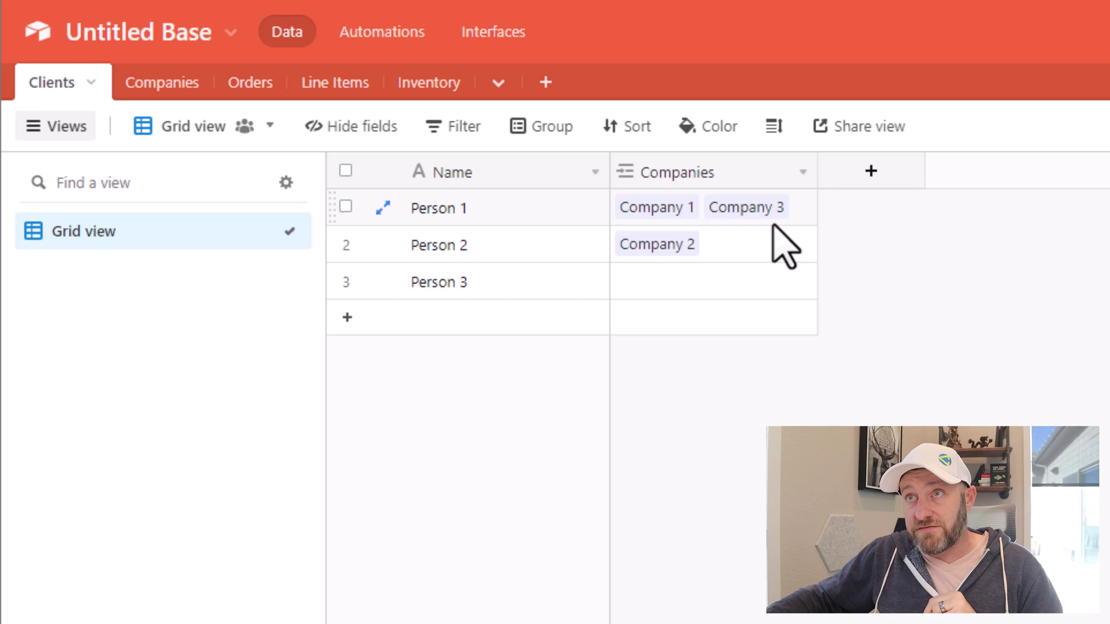
Step: Review in Companies that Company 1 and Company 3 both link to Person 1
click(162, 83)
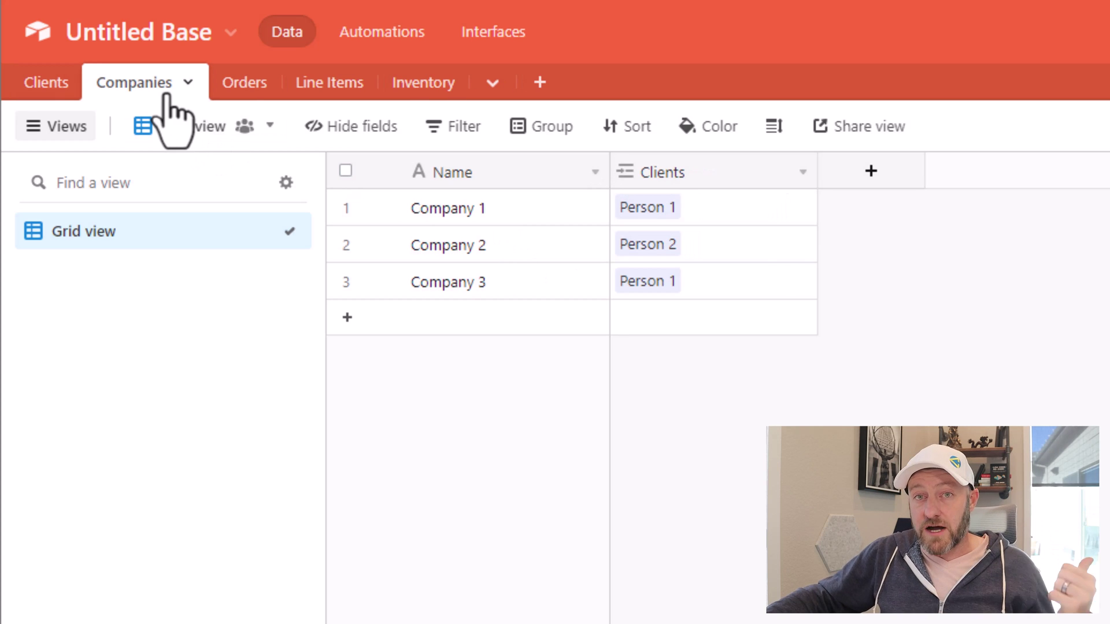
click(533, 218)
click(528, 285)
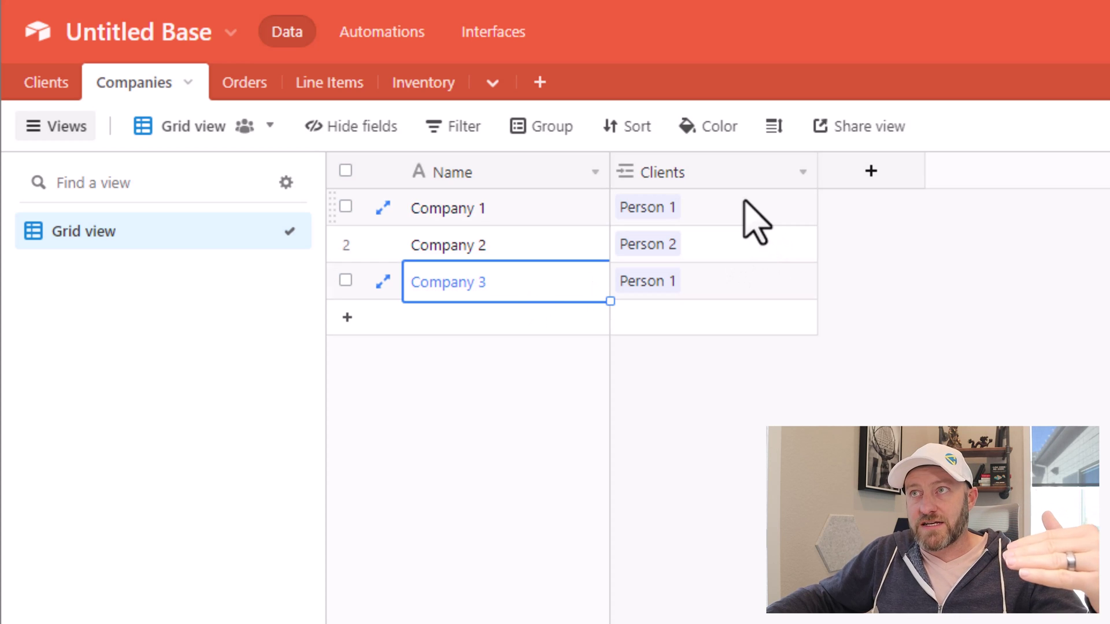
click(751, 218)
click(756, 292)
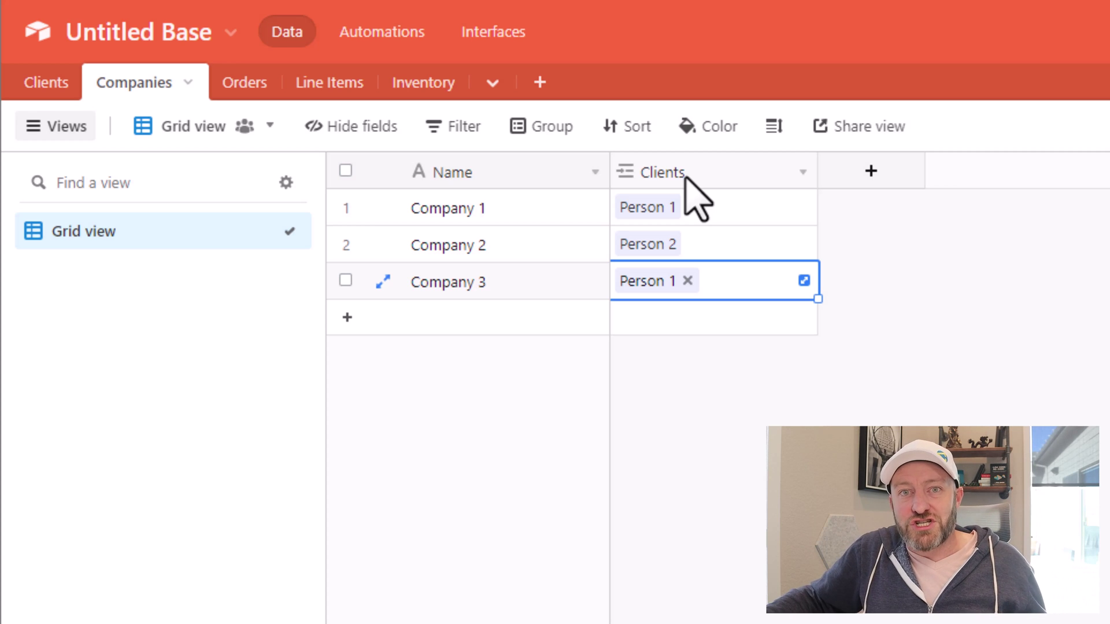
Step: Return to the Clients table showing Person 1 with Company 1 and Company 3
click(55, 92)
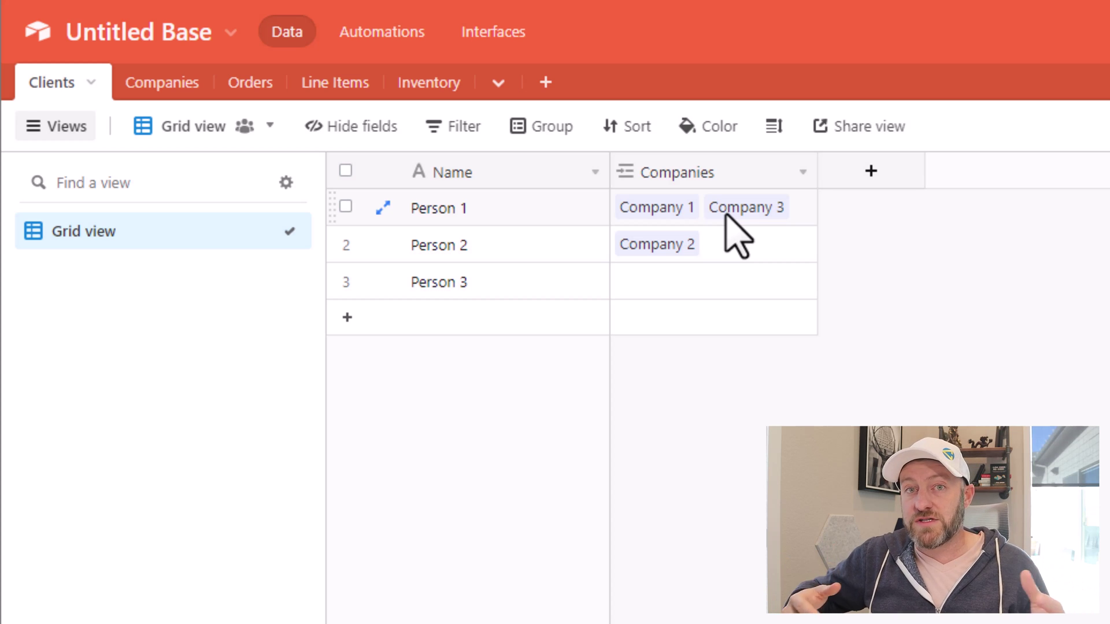
Step: Inspect the Companies link field settings, then select the first Name cell in Orders
double_click(710, 172)
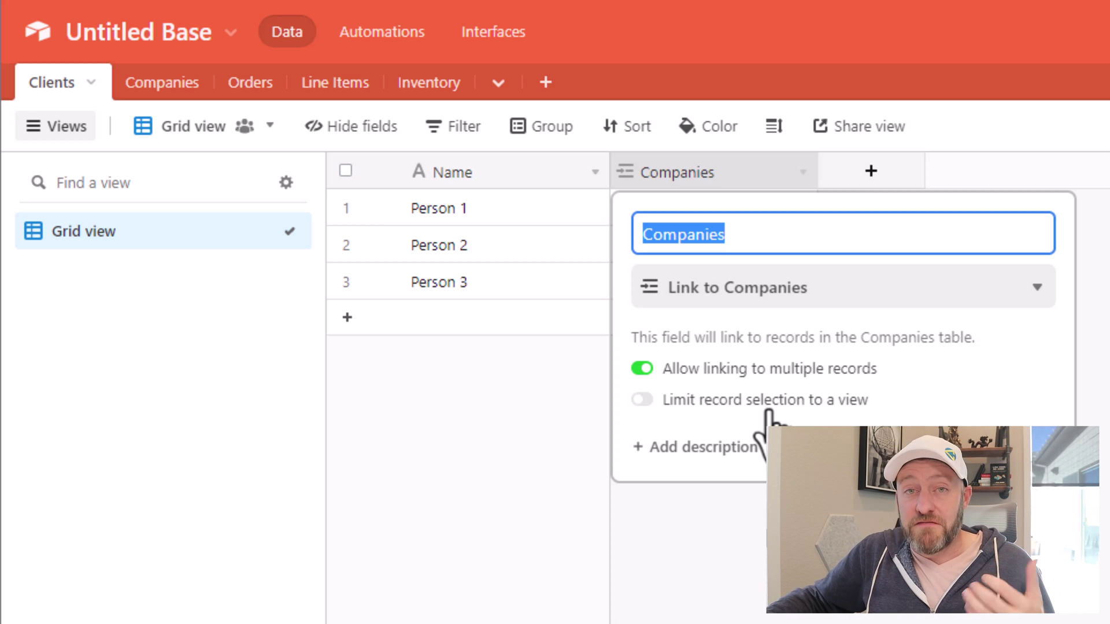
key(Return)
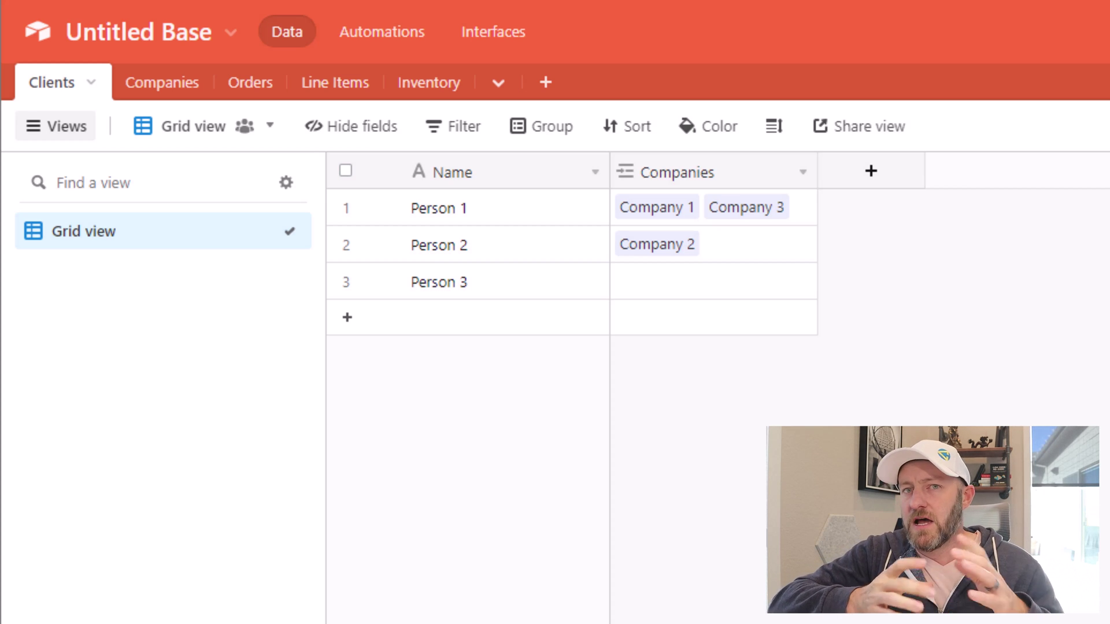
click(246, 87)
click(481, 212)
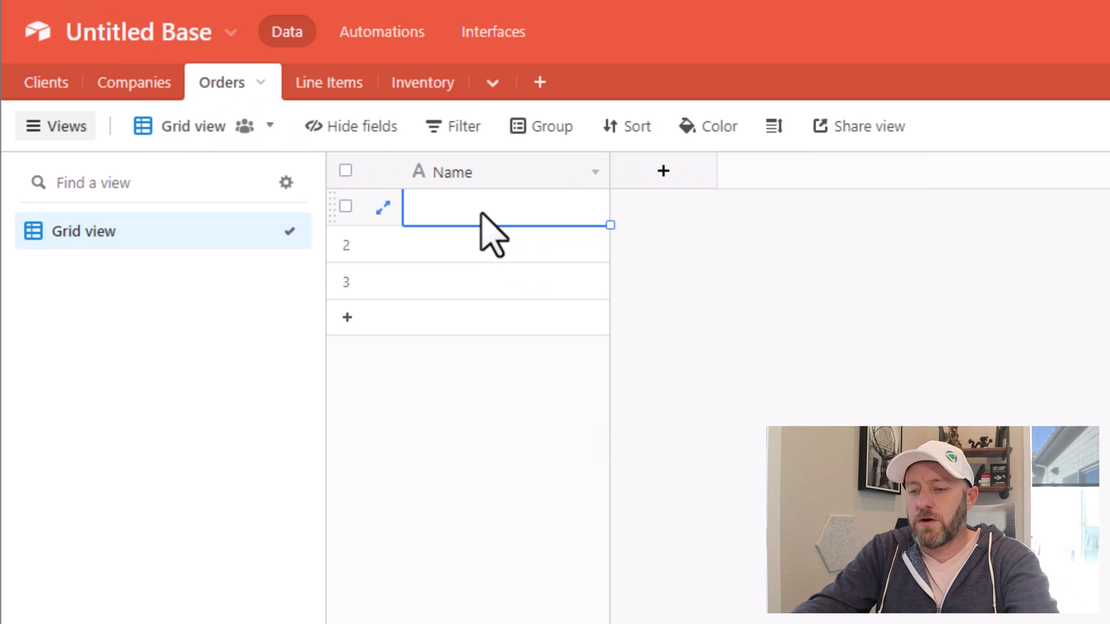
Step: Name the three order records Order 1, Order 2 and Order 3
text(Order 1)
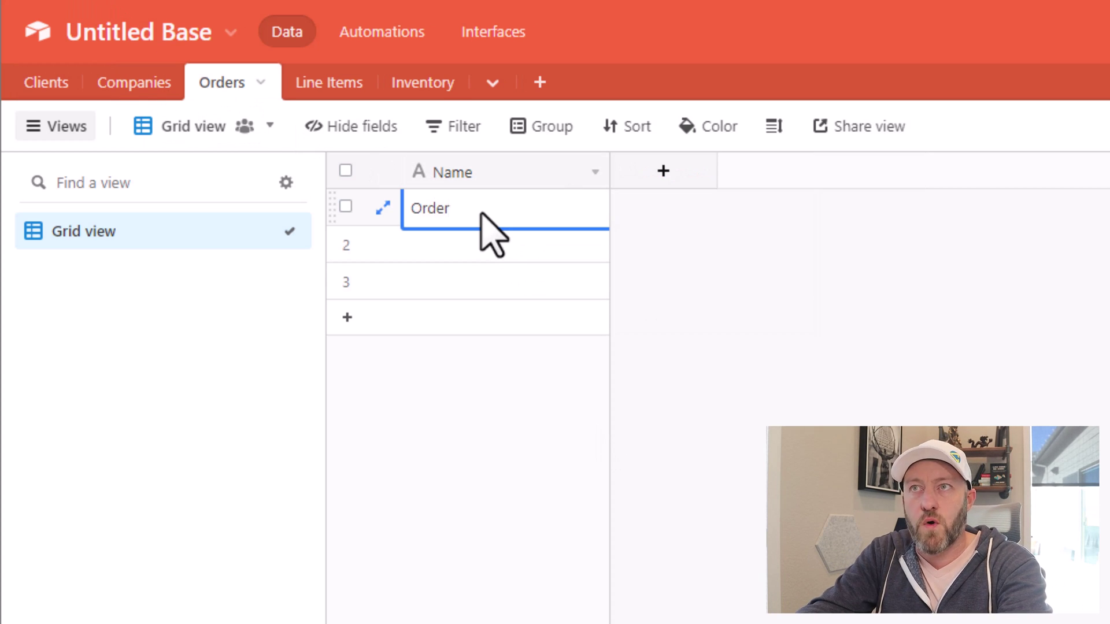
key(Return)
text(Order 2)
key(Return)
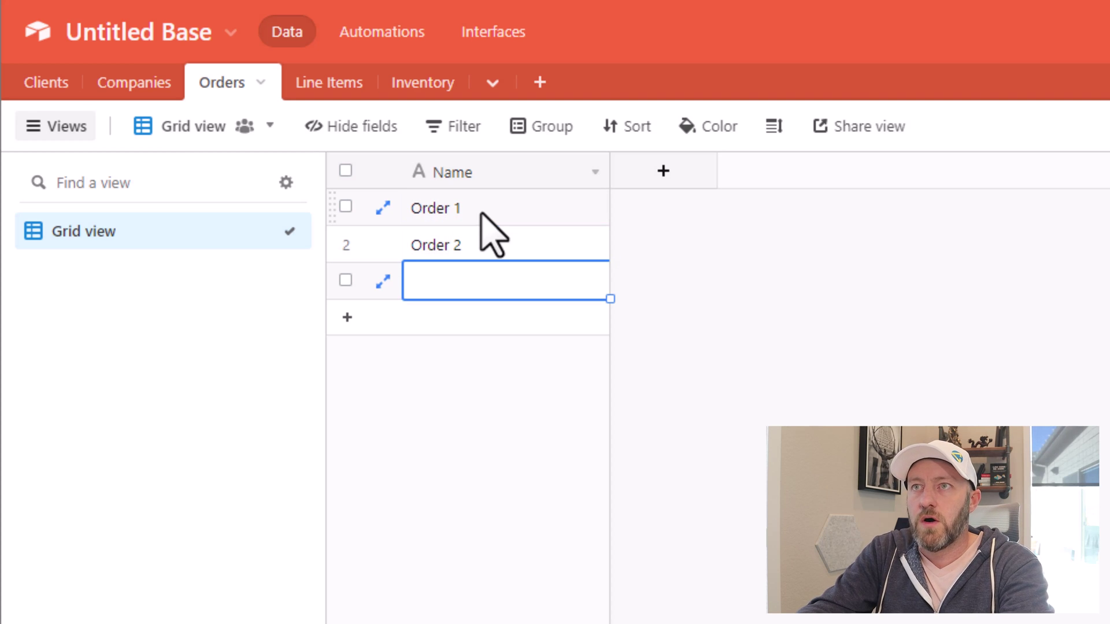
text(Order 3)
click(671, 269)
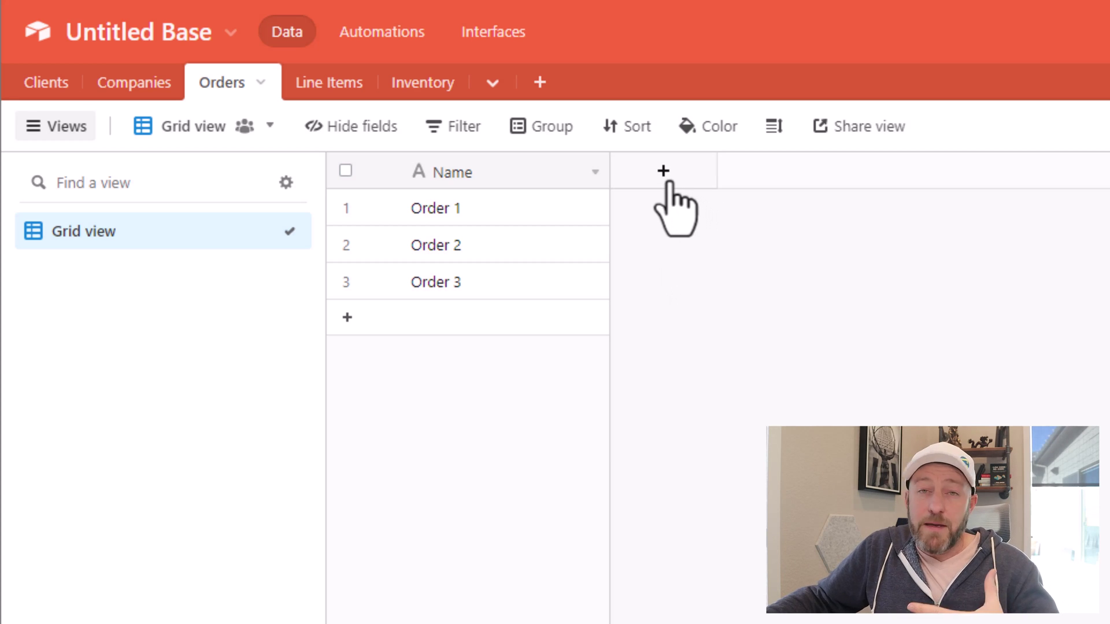
Step: Add a Client field linking to the Clients table, limited to one record
click(668, 184)
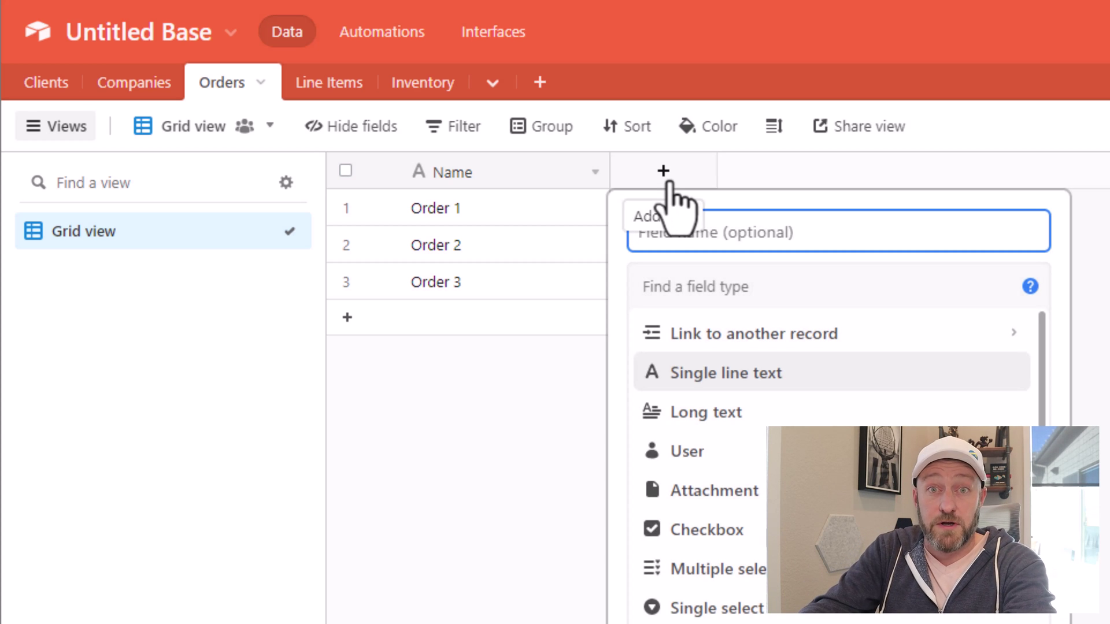
text(qlients)
key(Tab)
text(clie)
click(740, 339)
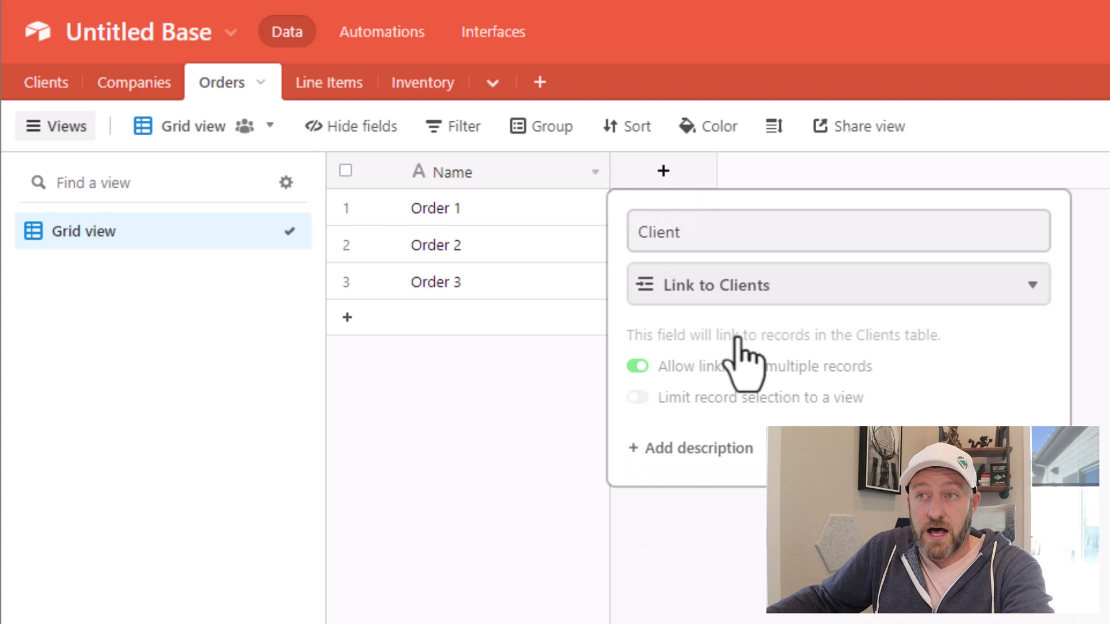
click(688, 367)
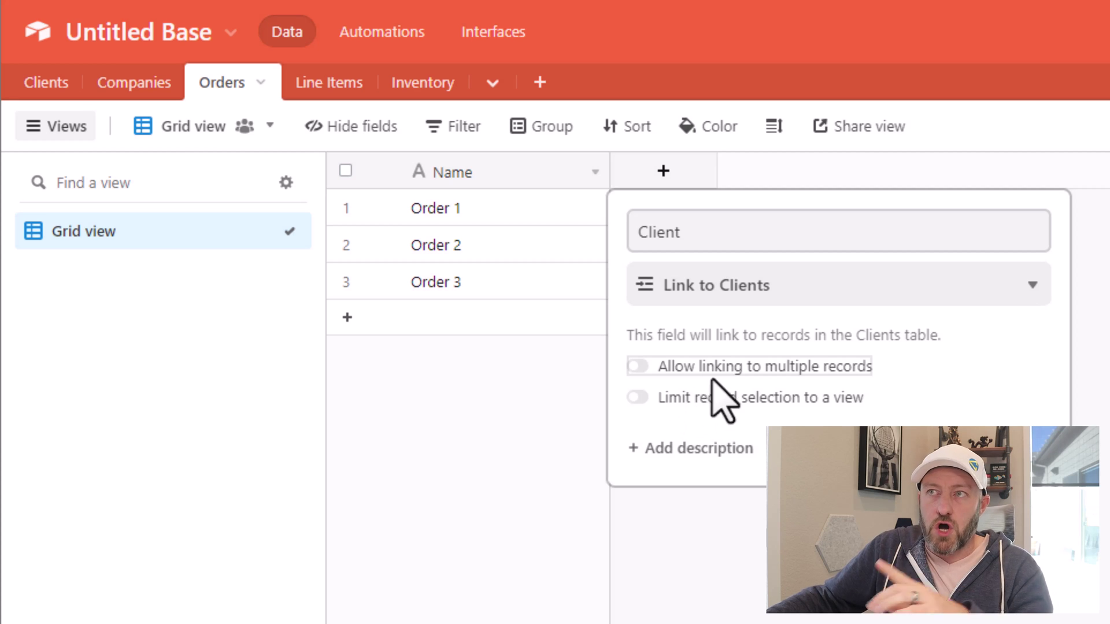
key(Return)
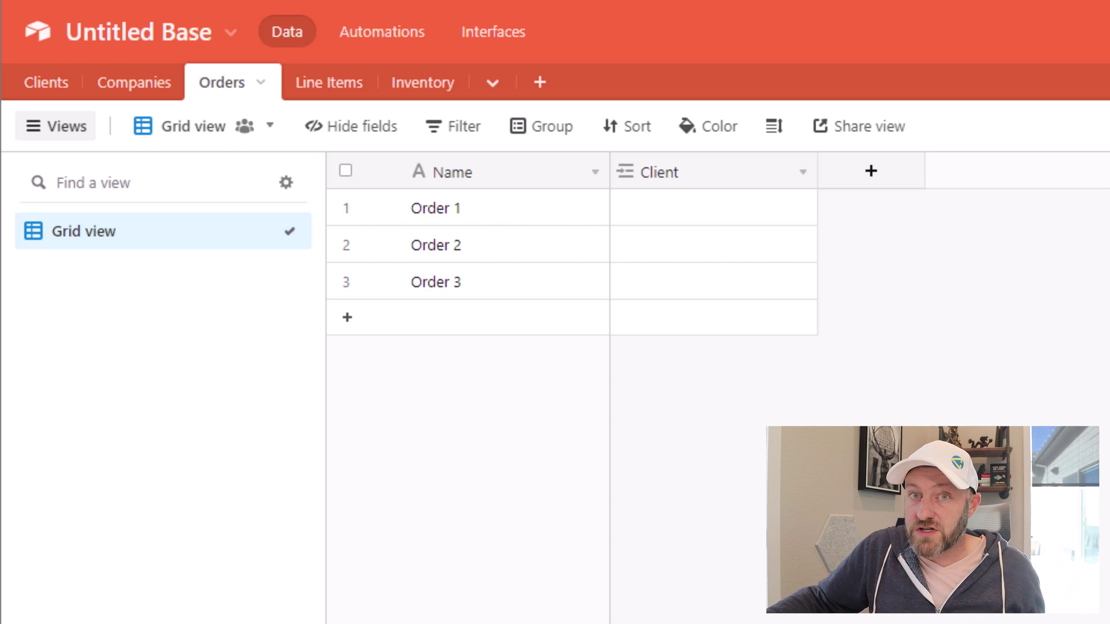
Step: Inspect the Orders link field settings in the Clients table
click(36, 87)
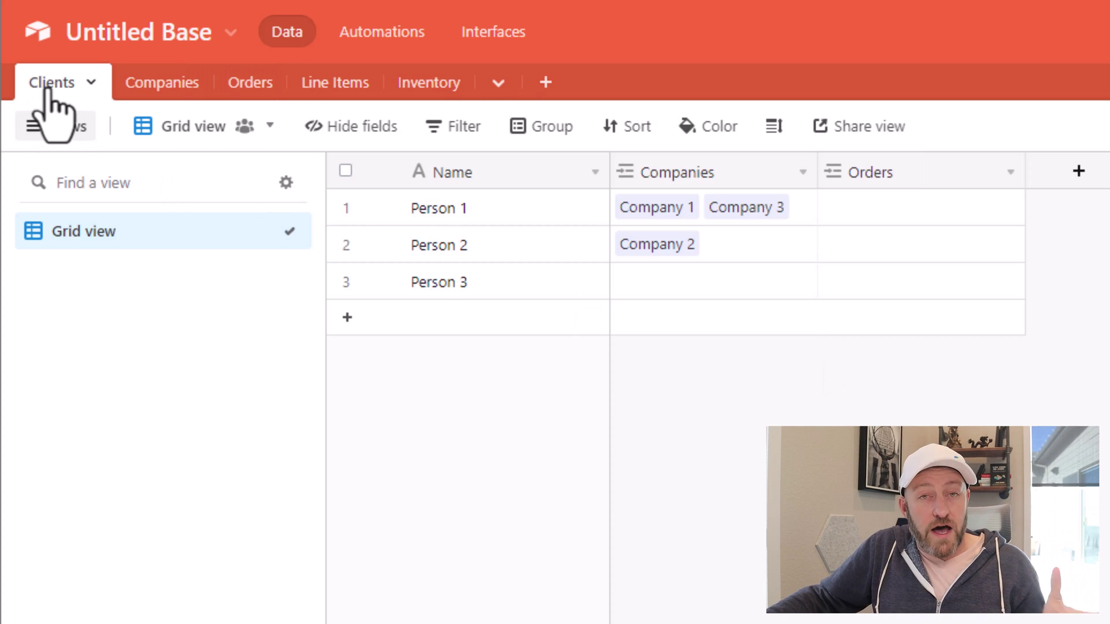
double_click(935, 173)
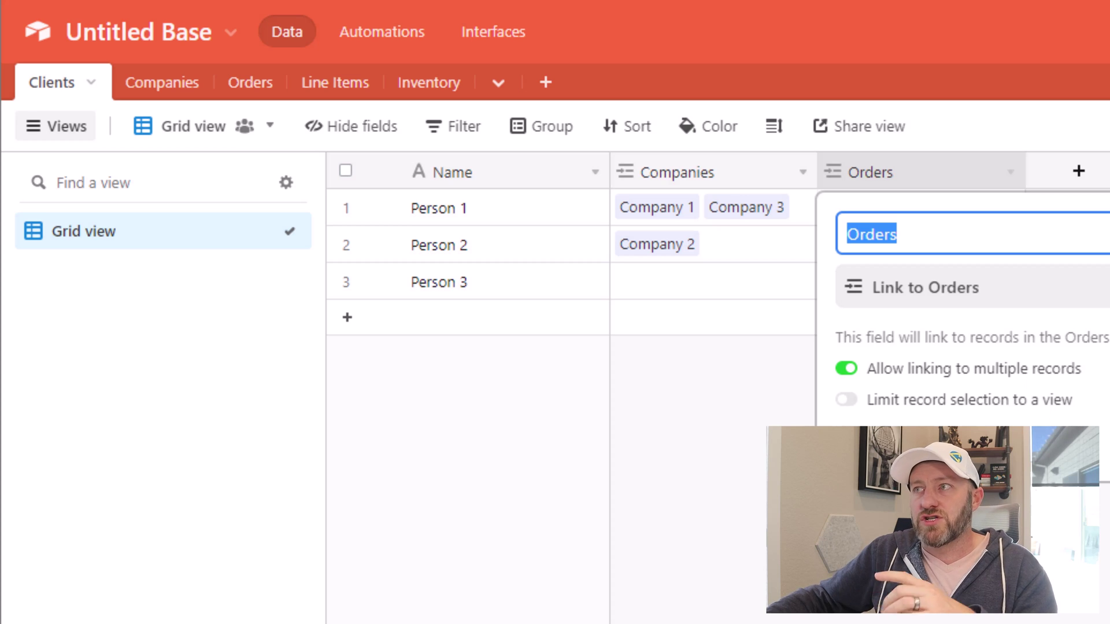
key(Escape)
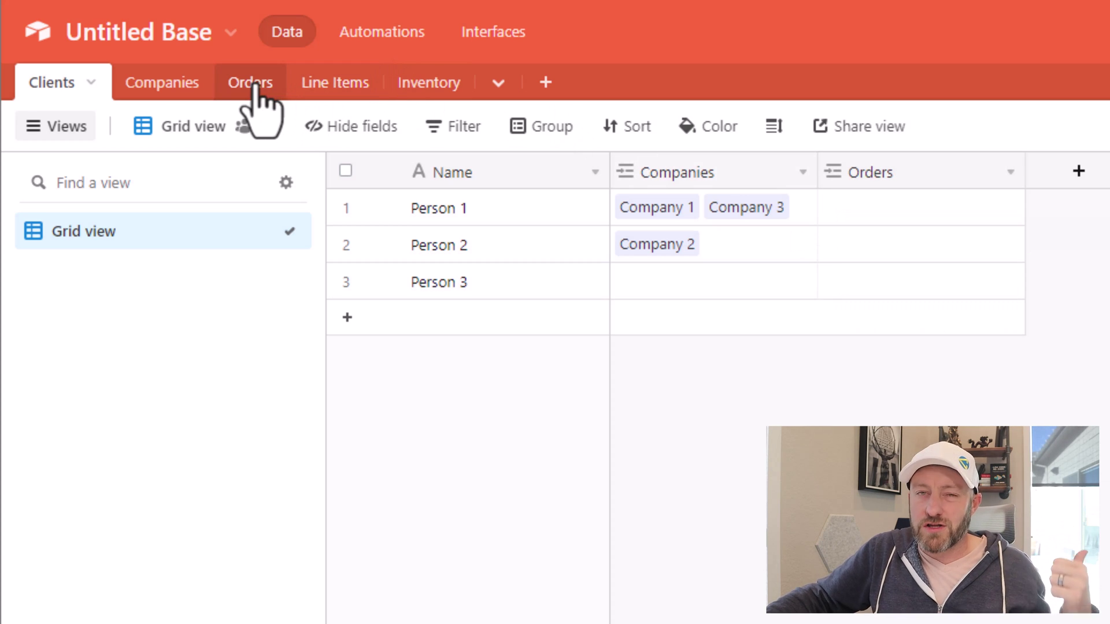
Step: In Orders, set the Client cells of Orders 1–3 to Person 1, Person 2 and Person 3
click(252, 87)
click(641, 208)
click(624, 209)
click(465, 178)
click(622, 254)
click(624, 244)
click(578, 254)
click(625, 289)
click(624, 281)
click(540, 342)
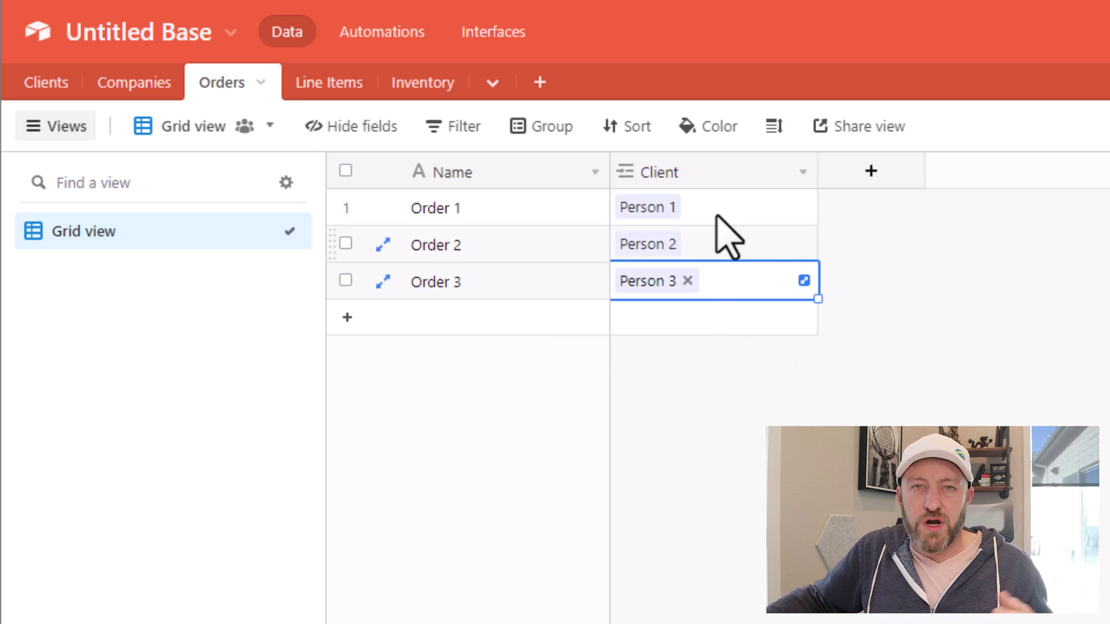
key(Escape)
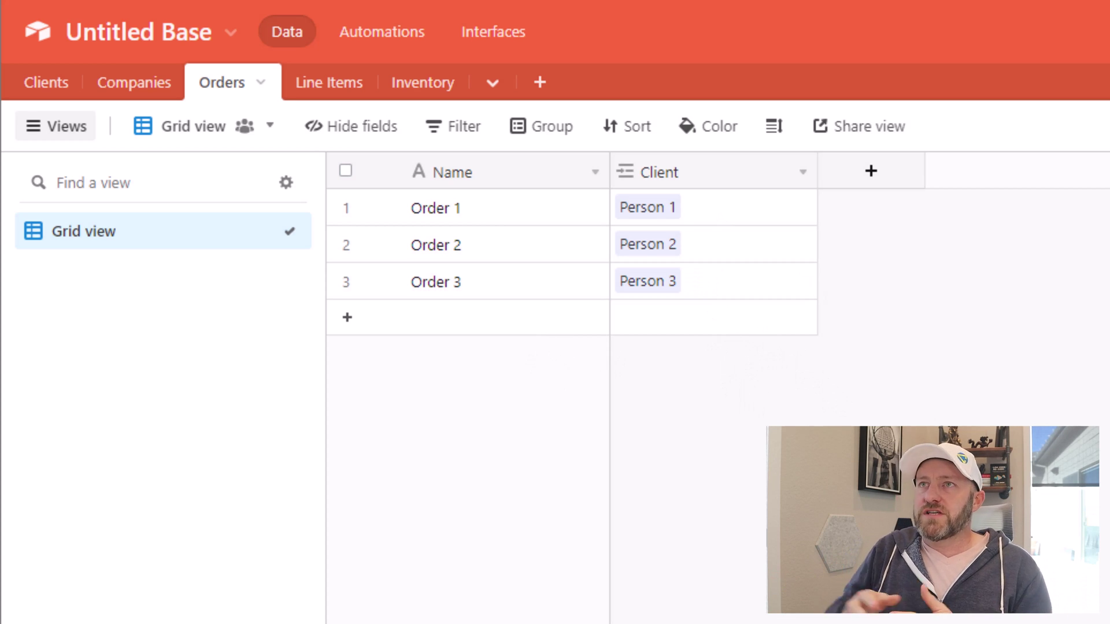
click(422, 84)
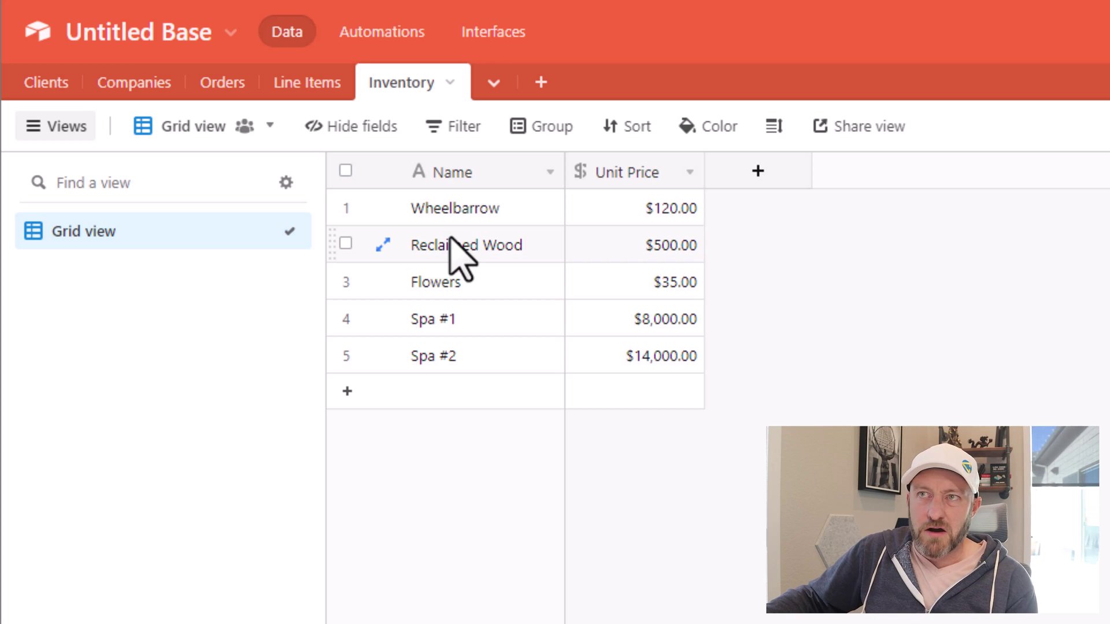
click(459, 257)
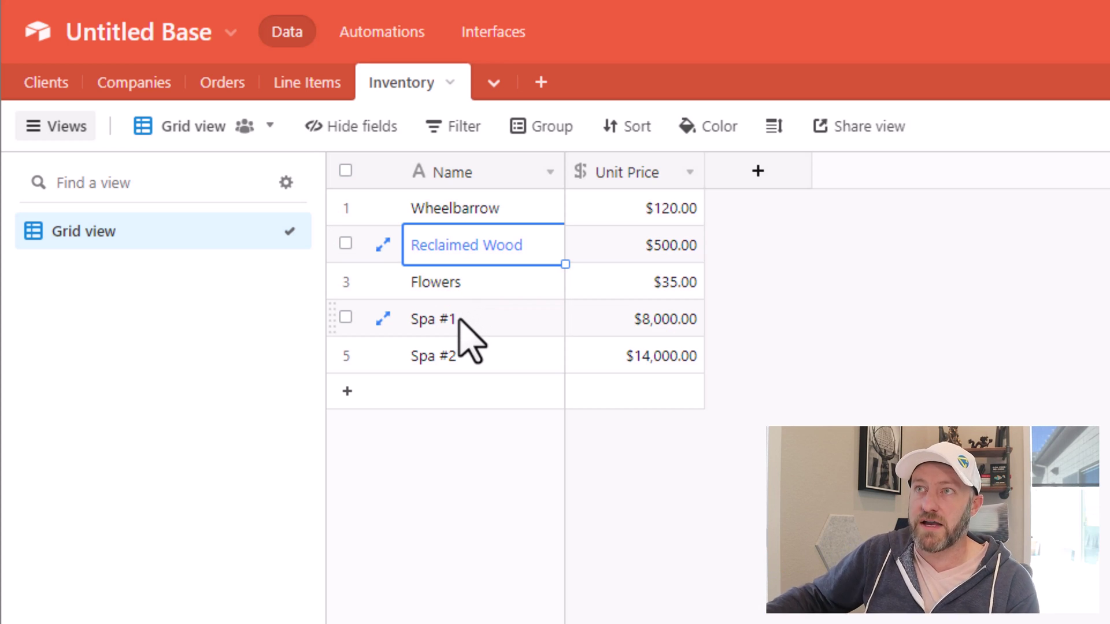
drag(639, 207, 630, 377)
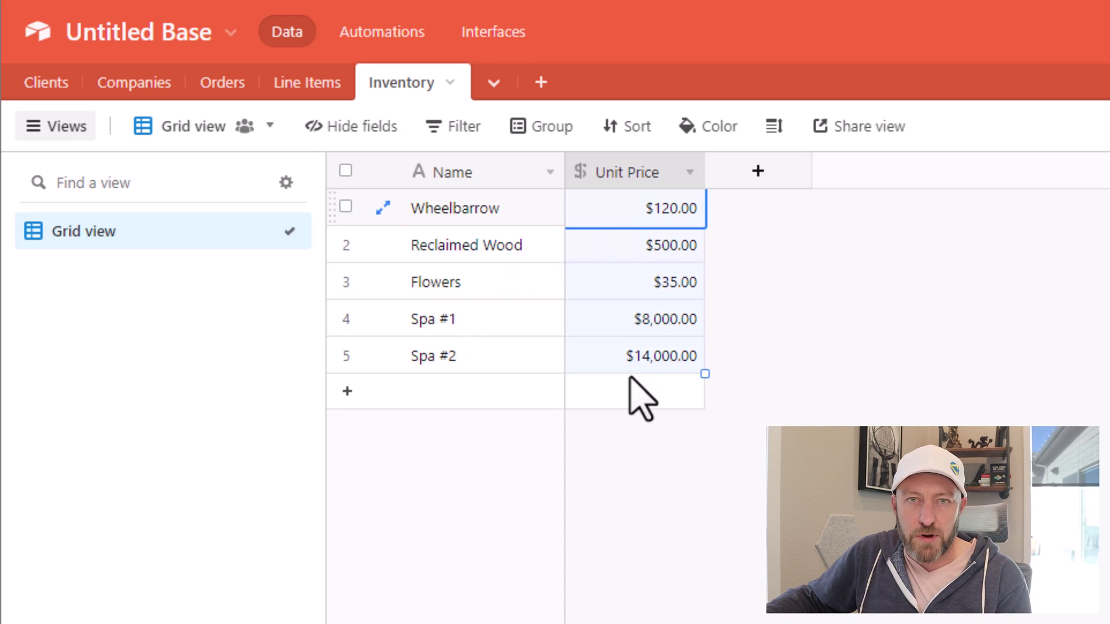
click(218, 87)
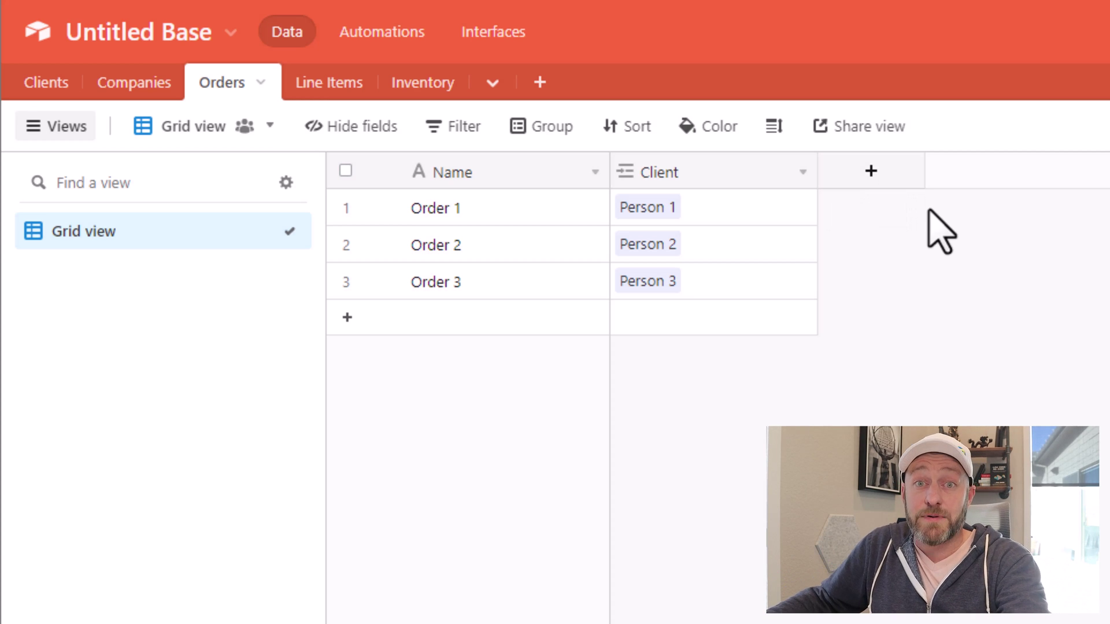
Step: Add an Inventory field to Orders that links to the Inventory table
click(896, 176)
text(Inv)
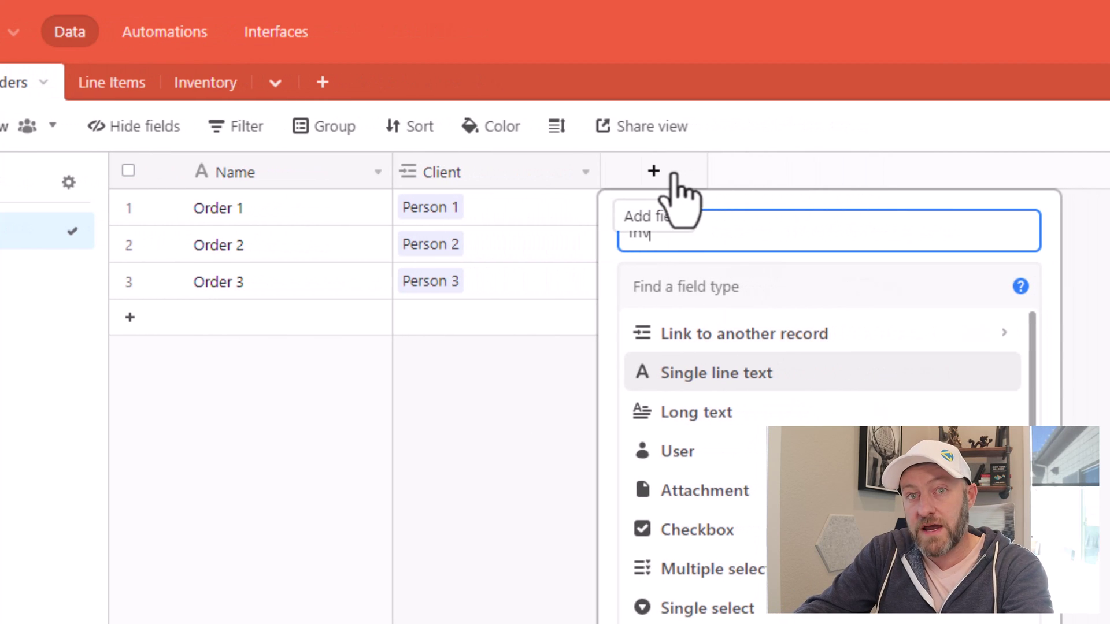
text(entory)
key(Tab)
text(inven)
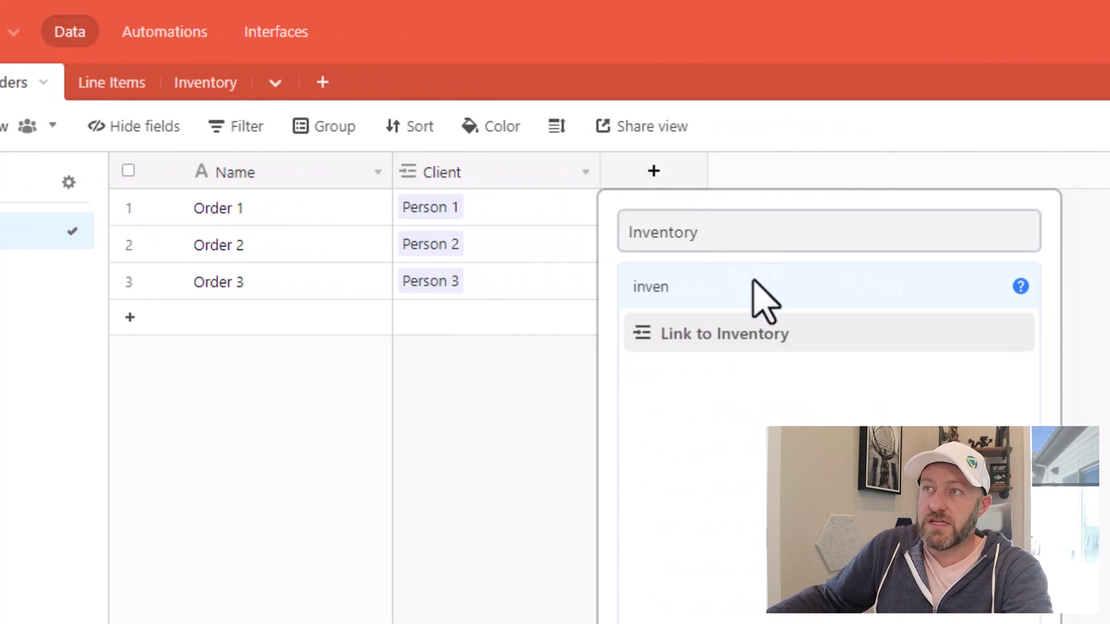
click(743, 338)
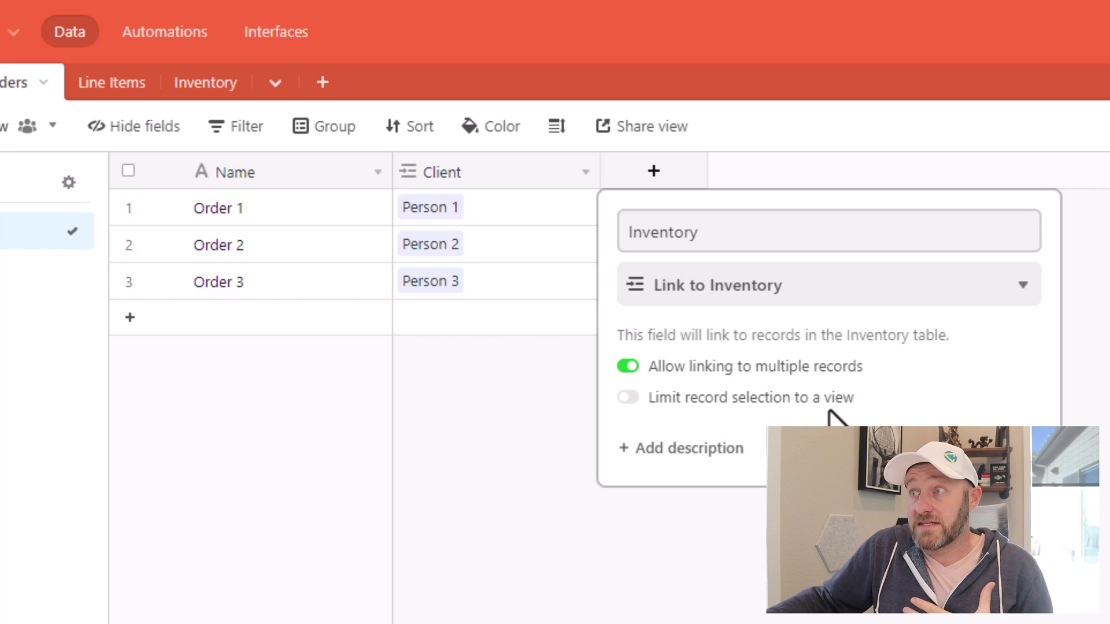
click(1018, 449)
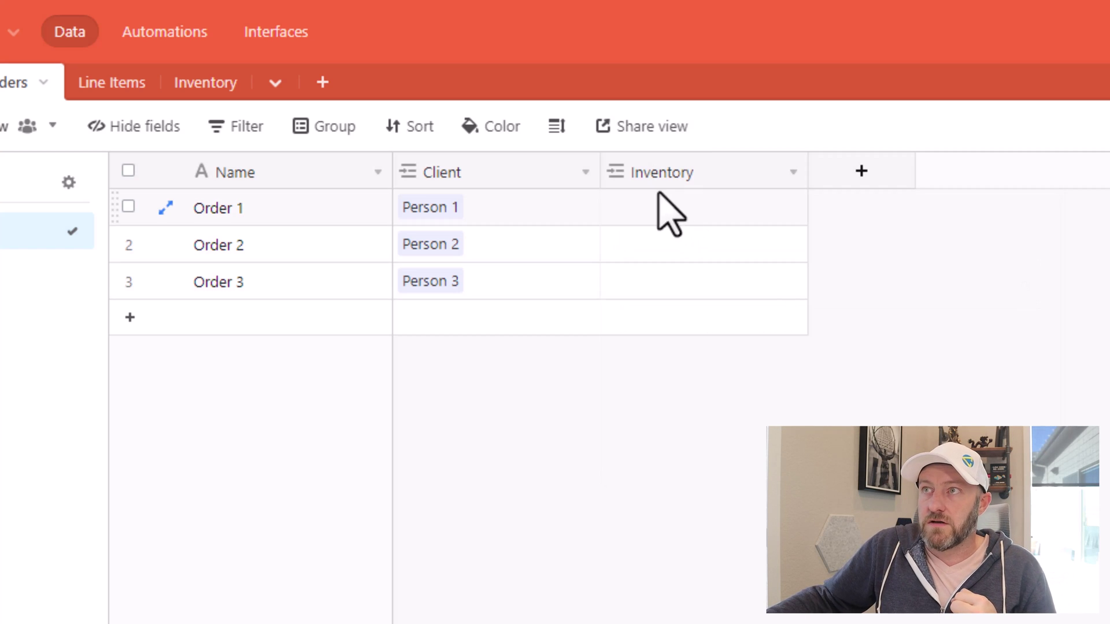
Step: Link Order 1 to Reclaimed Wood and Spa #2, then reopen and close its record picker
click(635, 219)
click(610, 210)
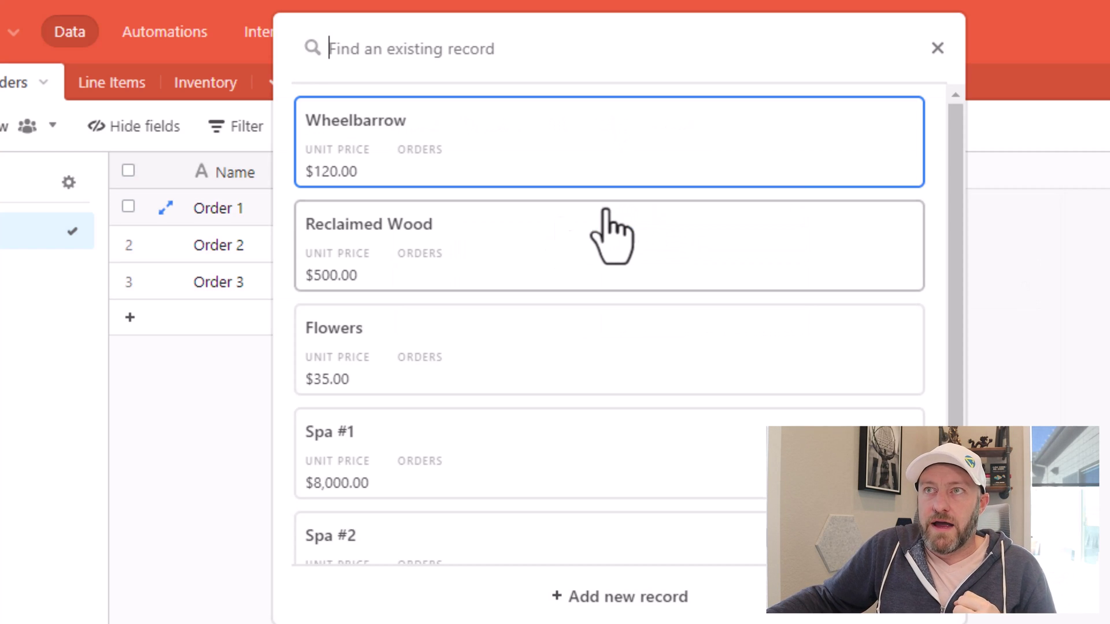
click(385, 247)
click(760, 207)
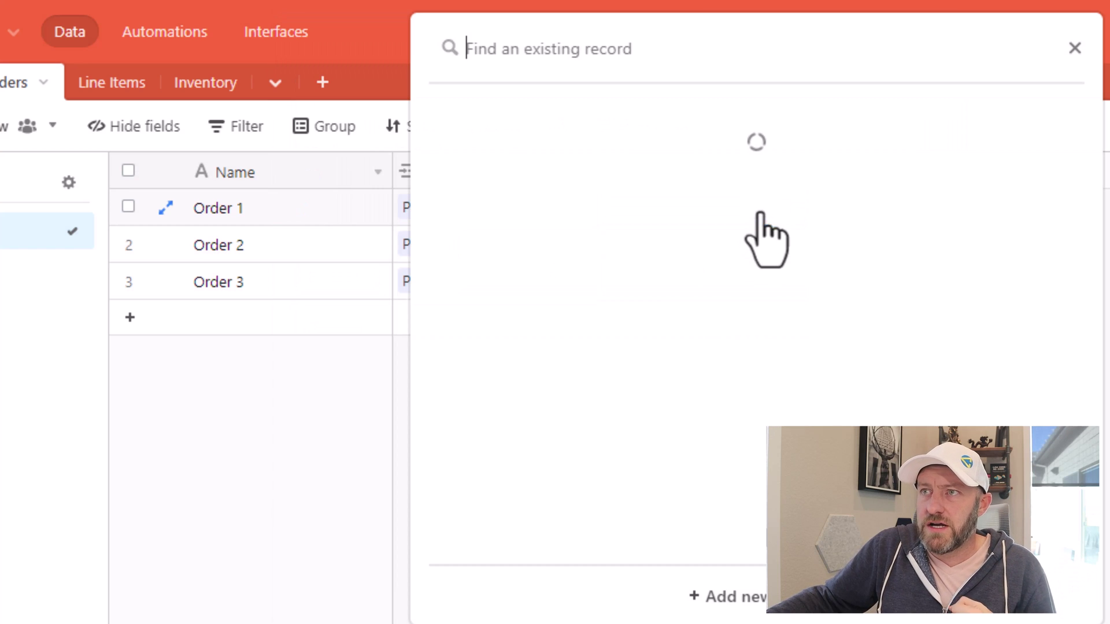
click(539, 445)
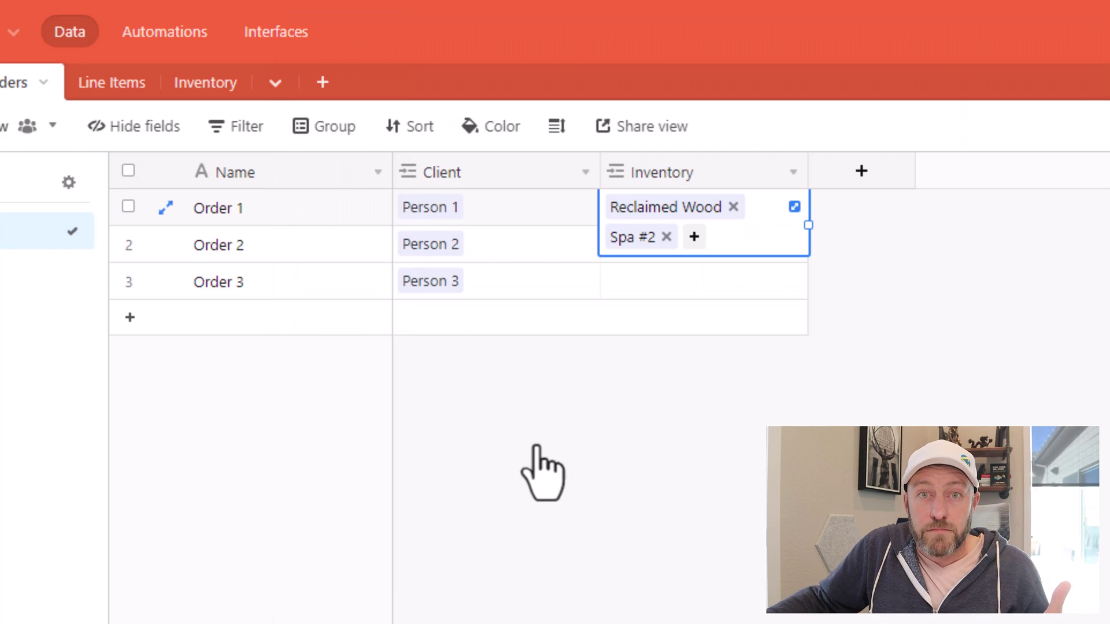
click(821, 239)
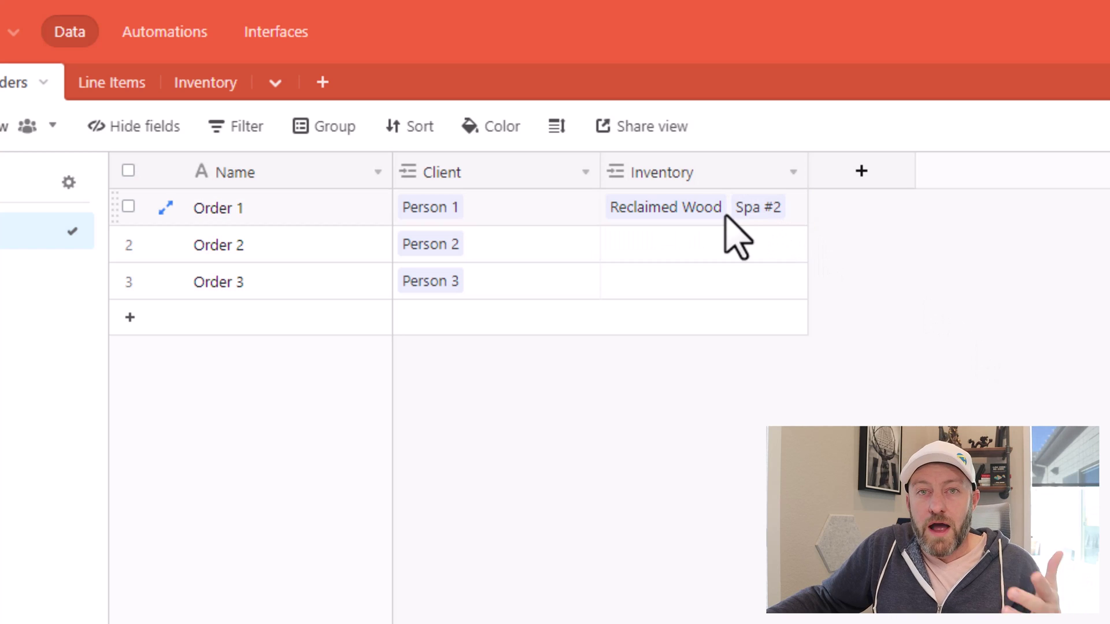
click(677, 227)
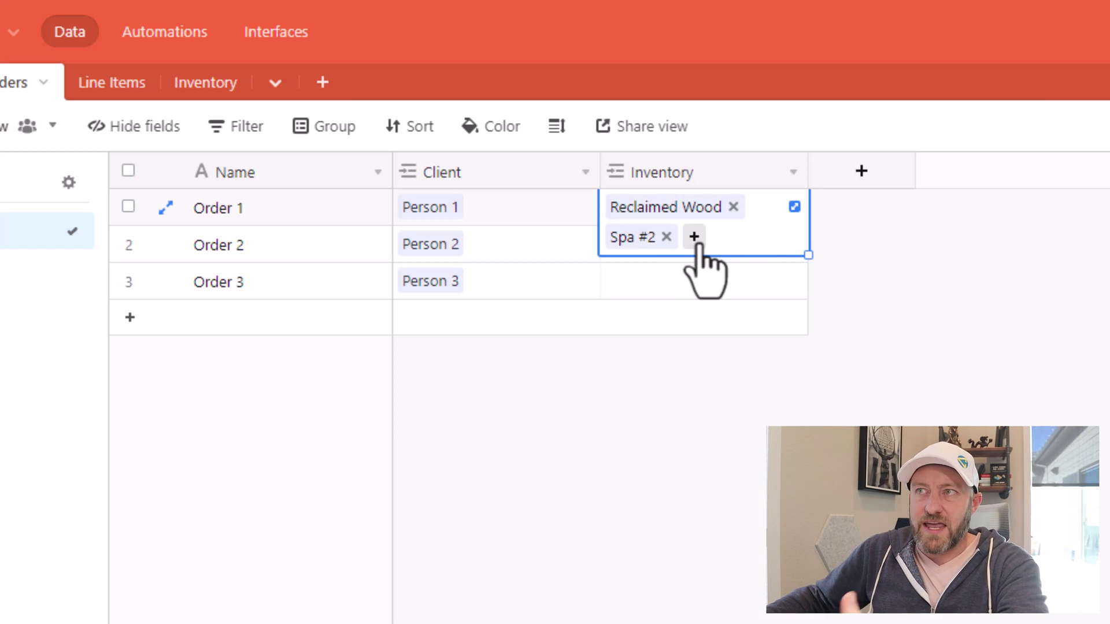
click(694, 236)
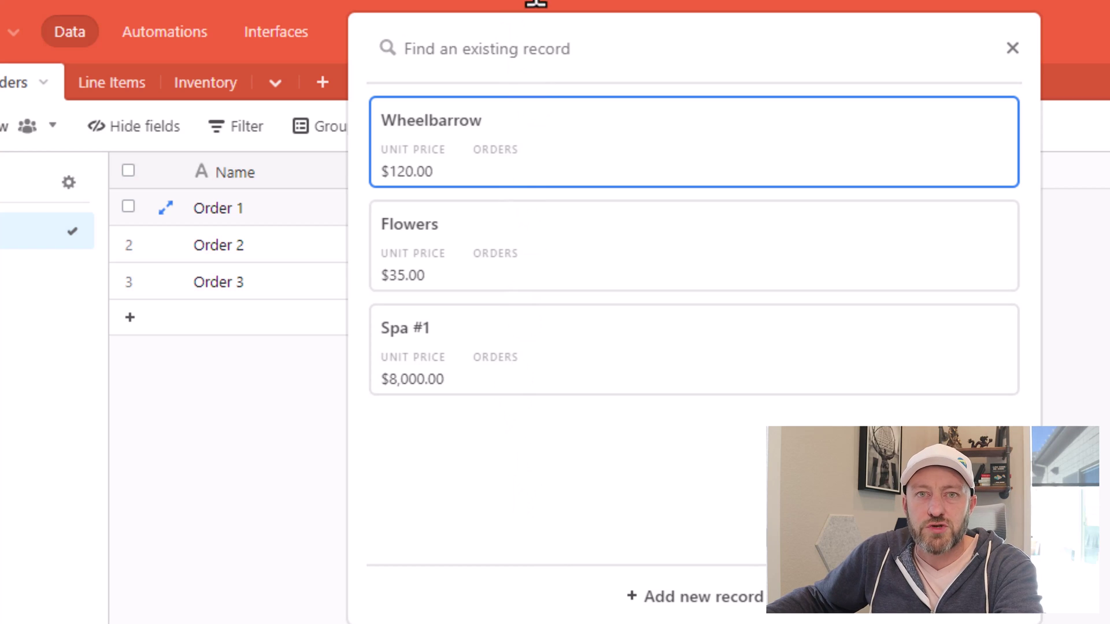
click(541, 333)
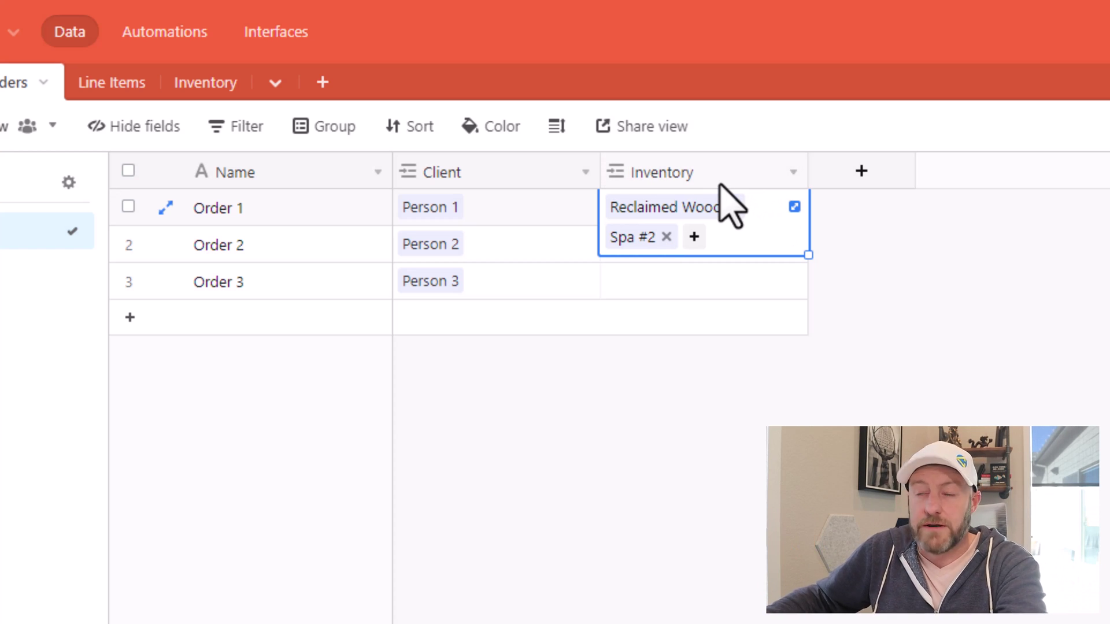
Step: Delete the Inventory link field from Orders and check the Inventory table's Orders field
right_click(713, 169)
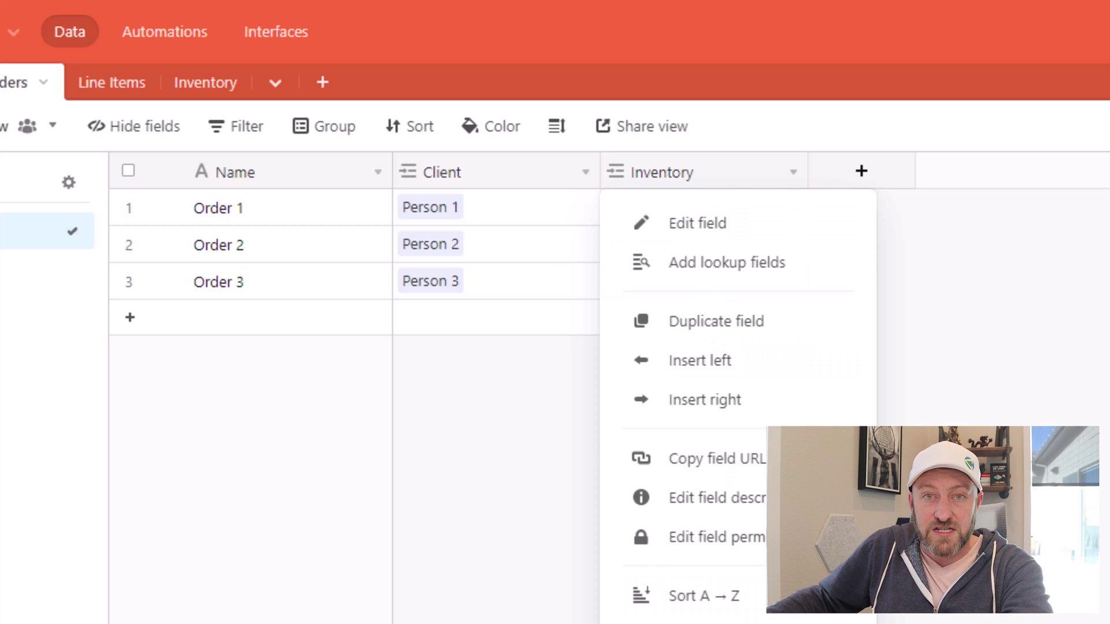
click(723, 470)
key(Return)
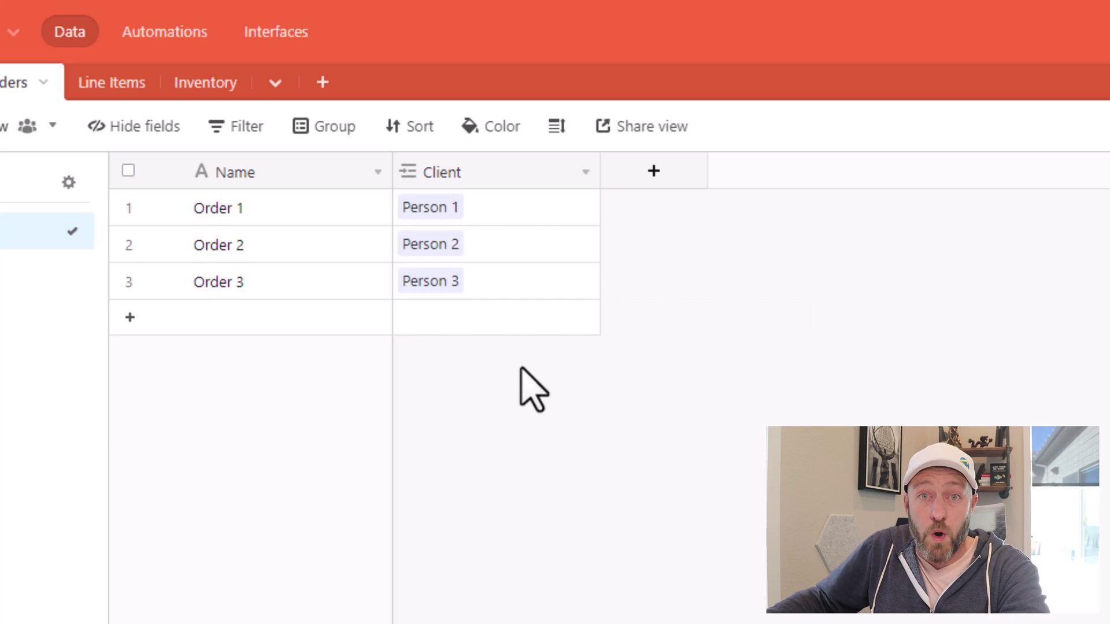
click(185, 87)
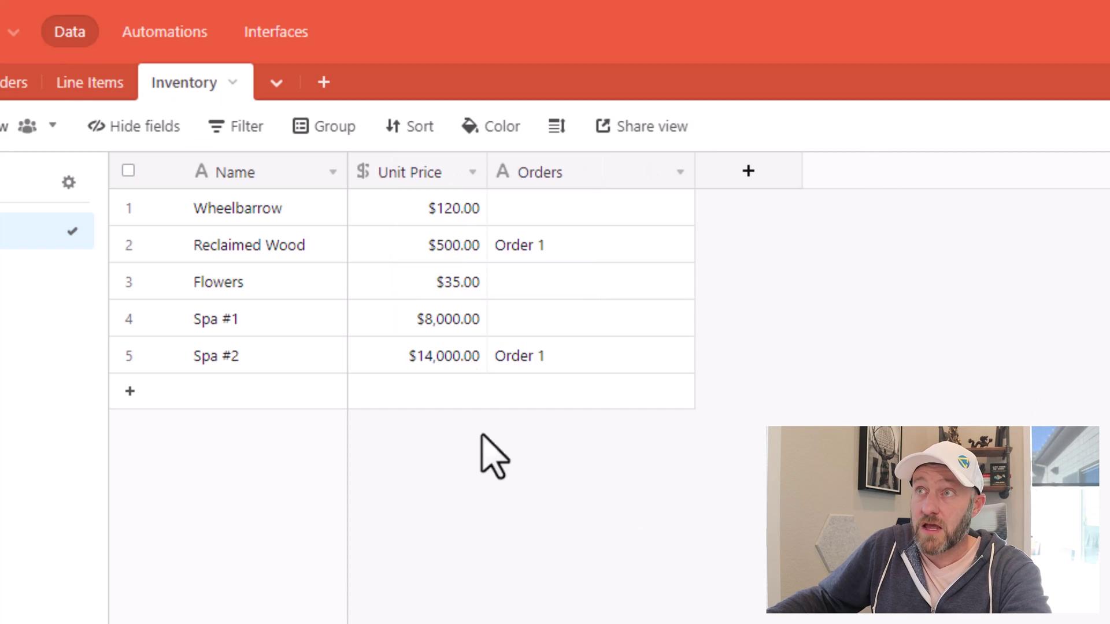
right_click(557, 180)
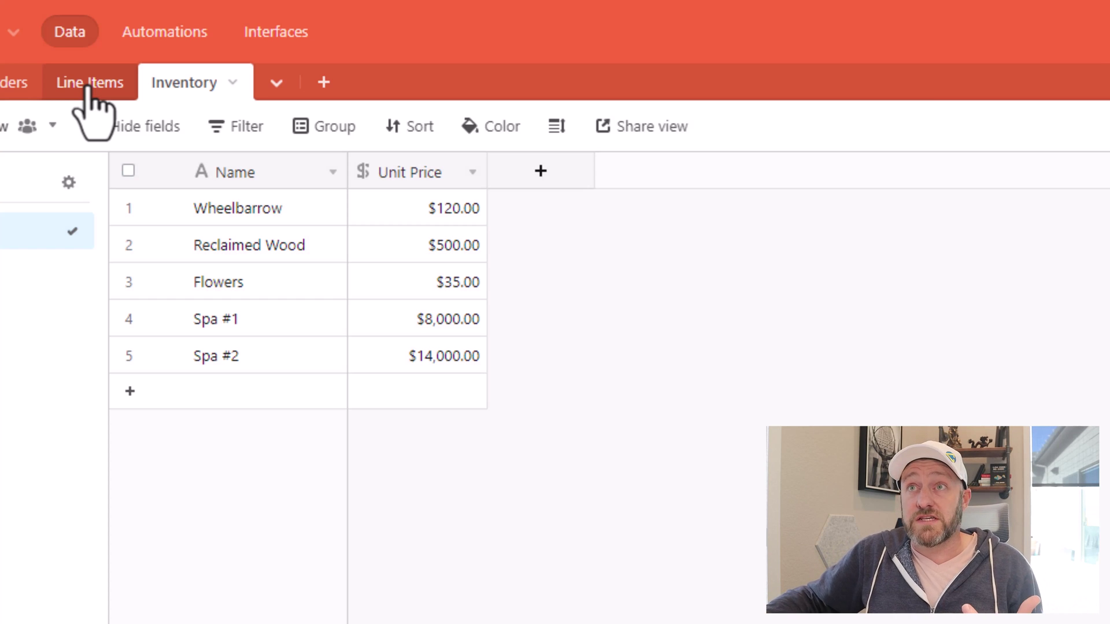
Step: In Line Items, create an Order field linking to a single Orders record
click(91, 92)
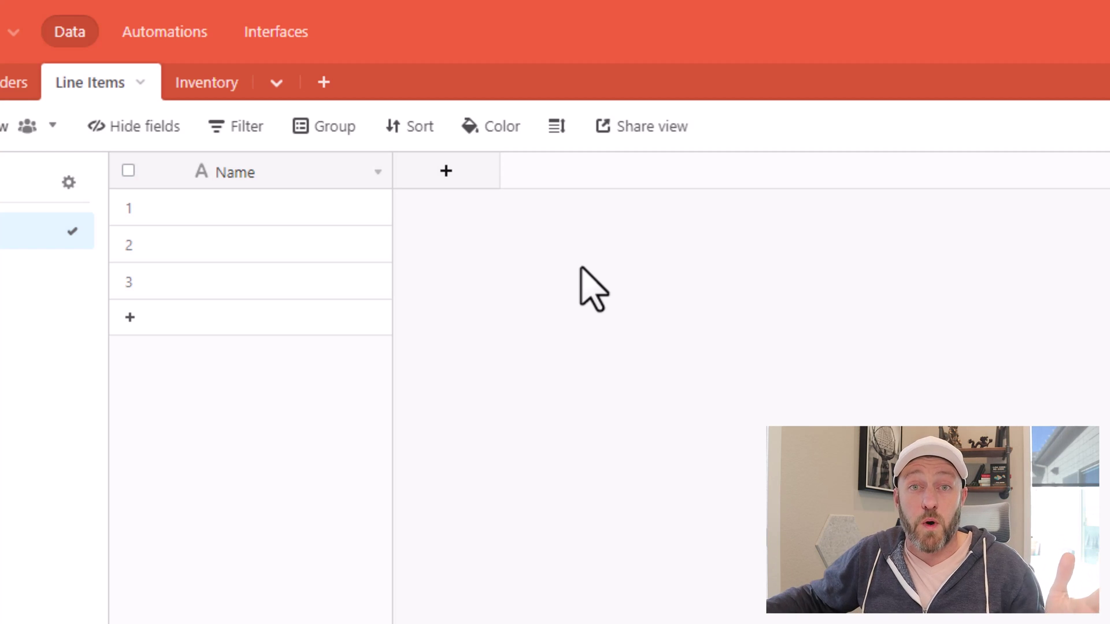
click(445, 196)
text(Ord)
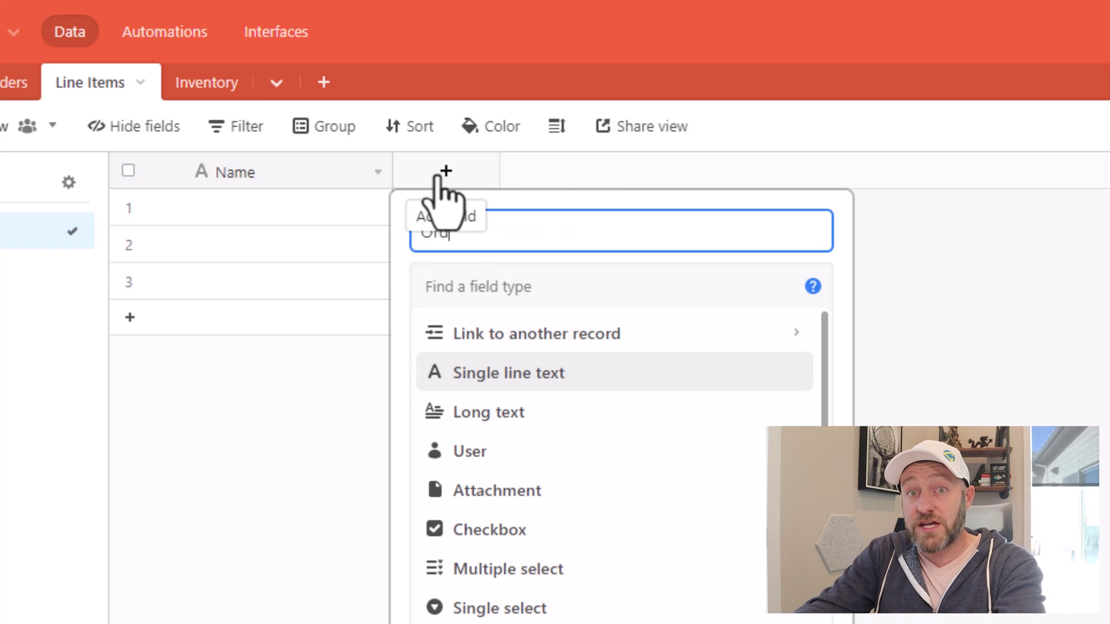
text(er)
key(Tab)
text(order)
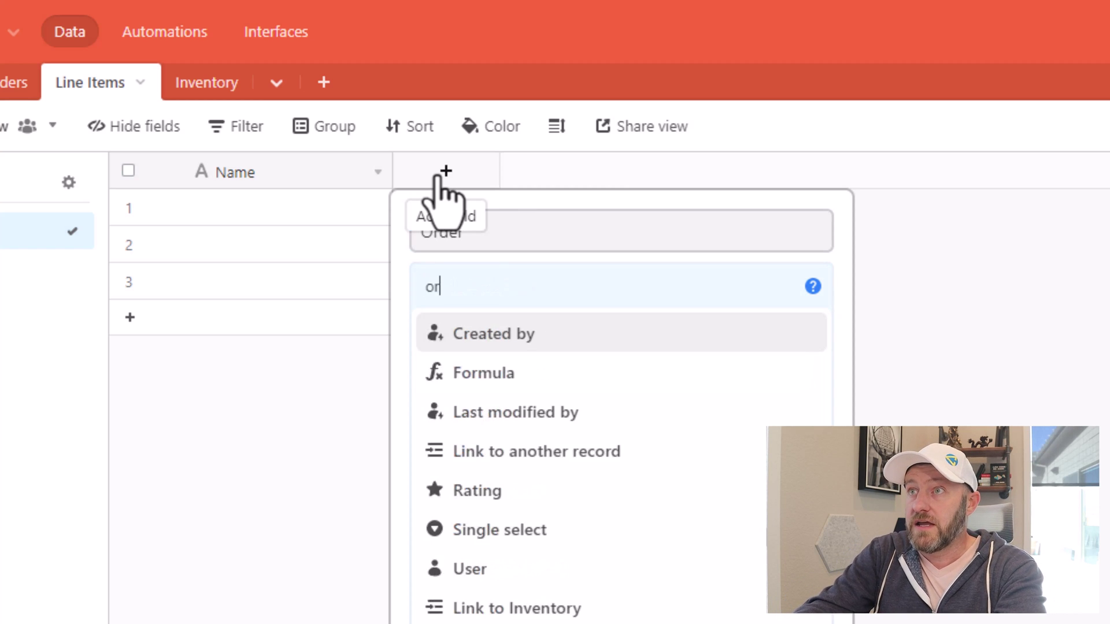
click(549, 335)
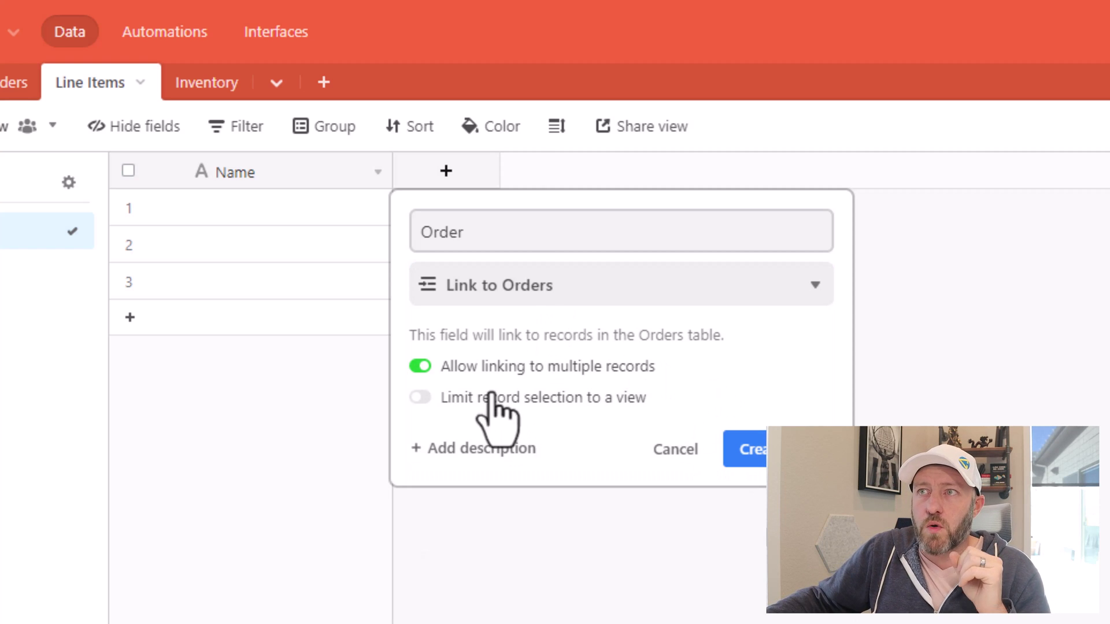
click(474, 370)
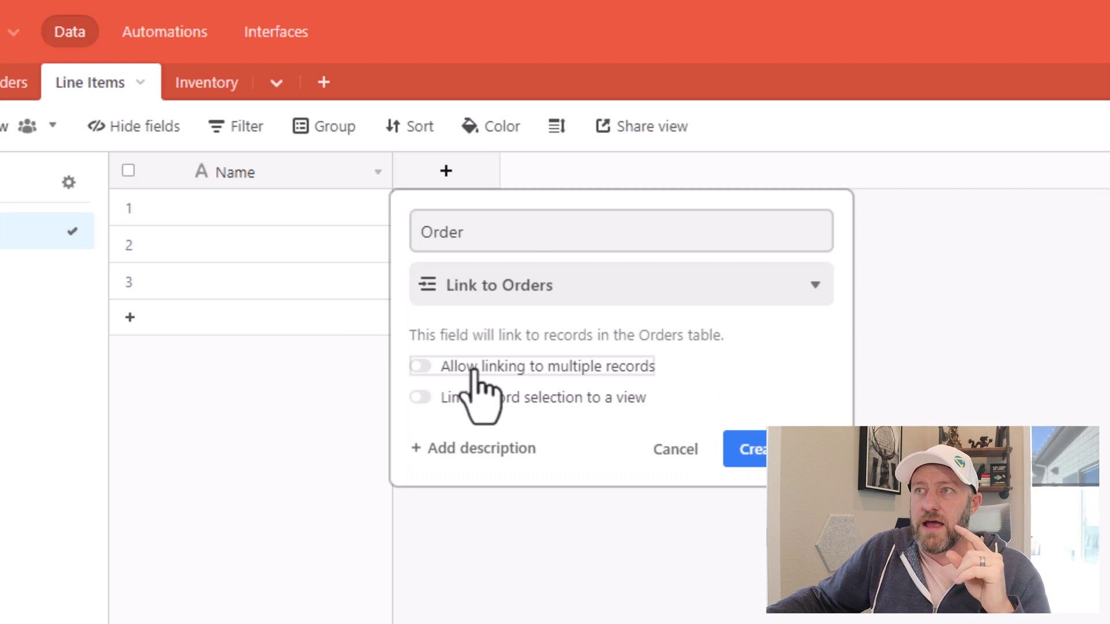
click(757, 454)
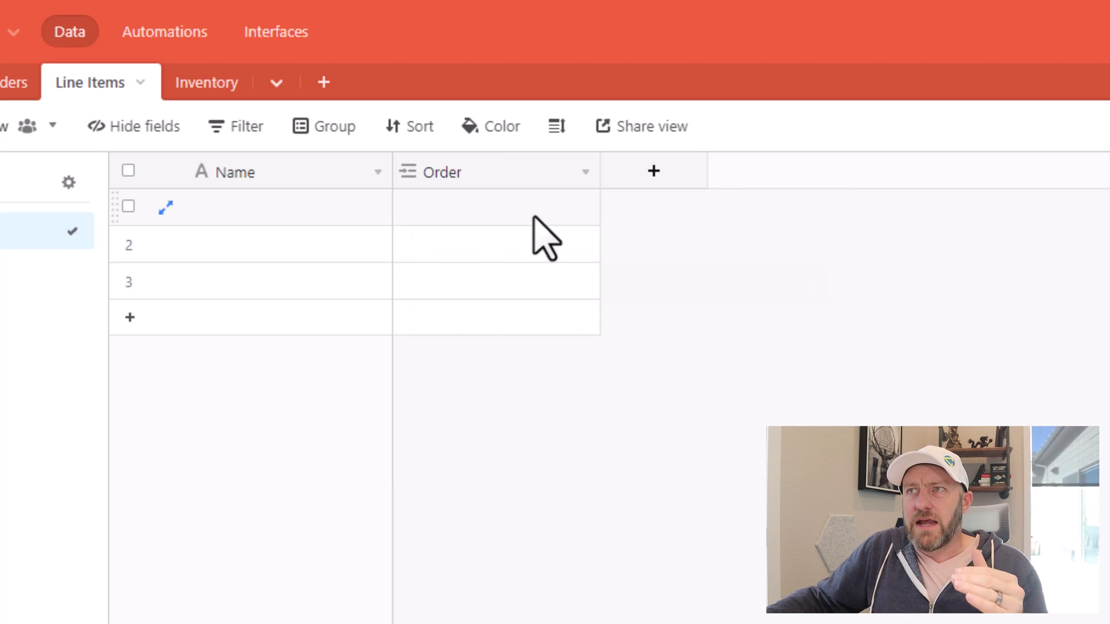
click(657, 182)
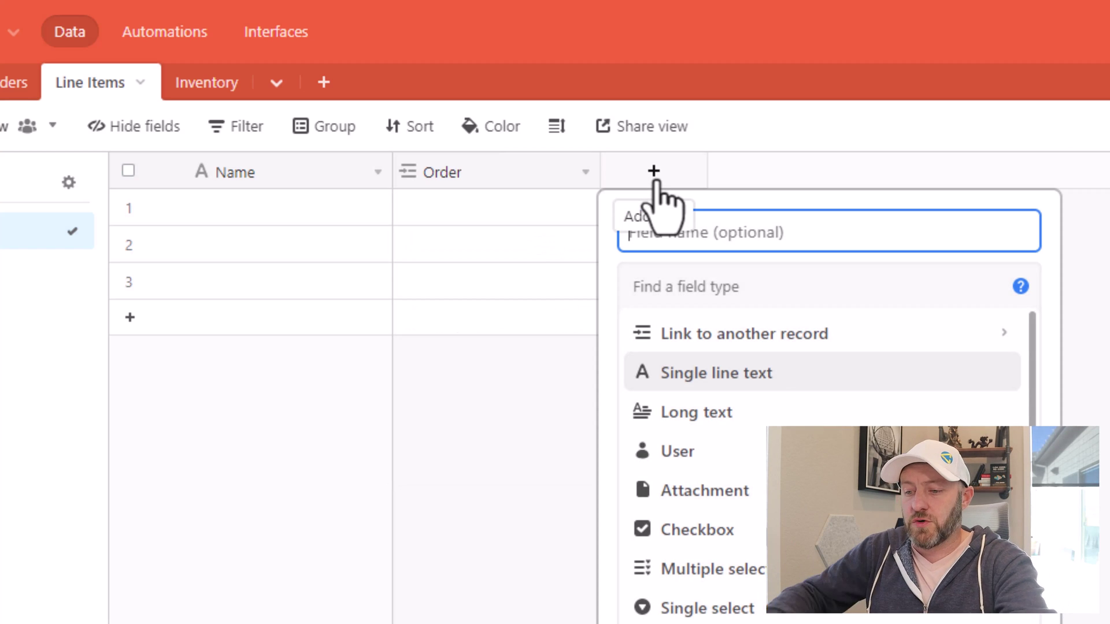
Step: Create an Inventory field in Line Items linking to only one Inventory record
text(Inve)
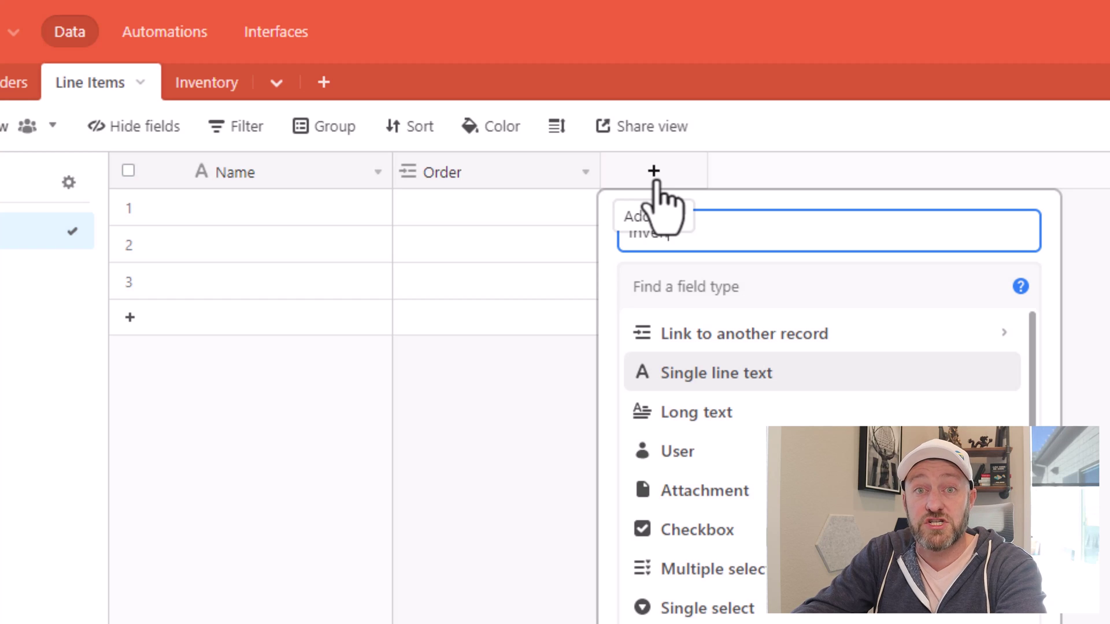
text(inven)
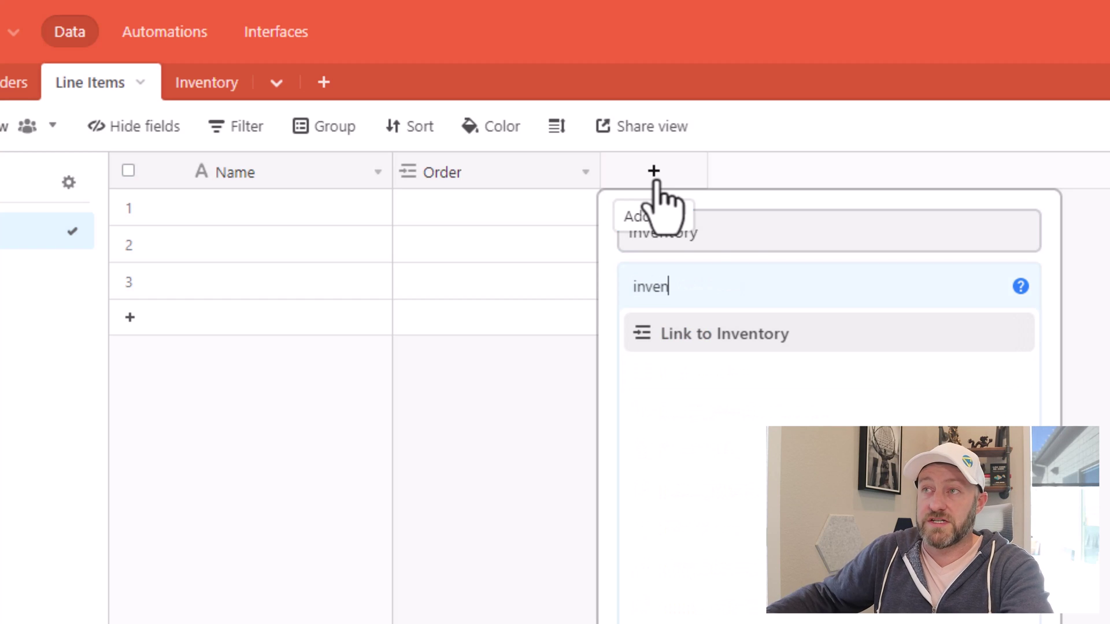
click(789, 338)
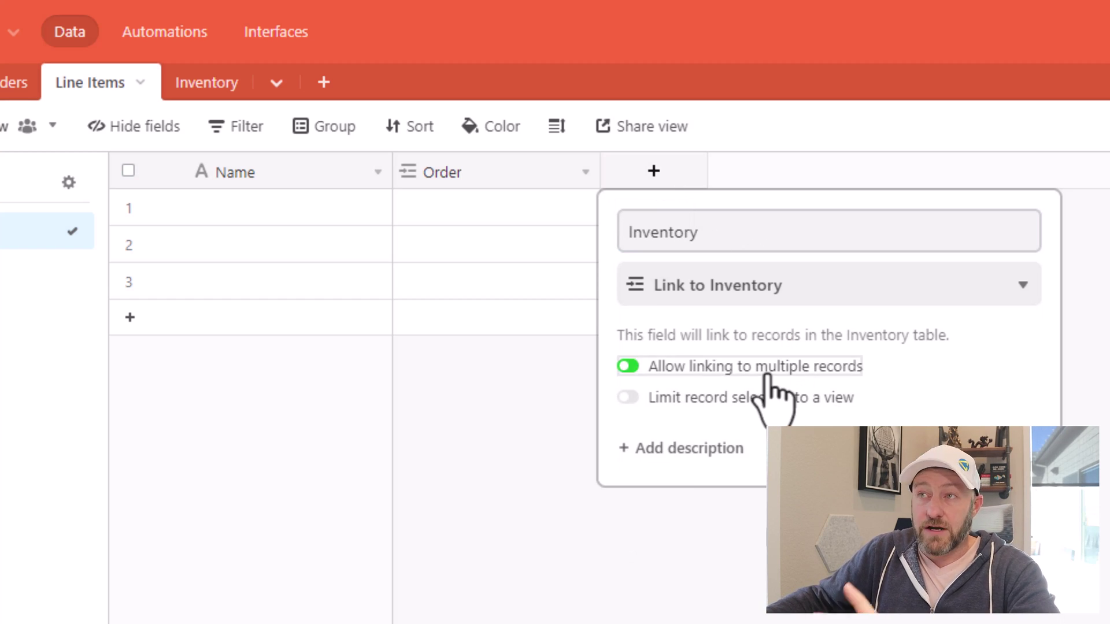
click(767, 375)
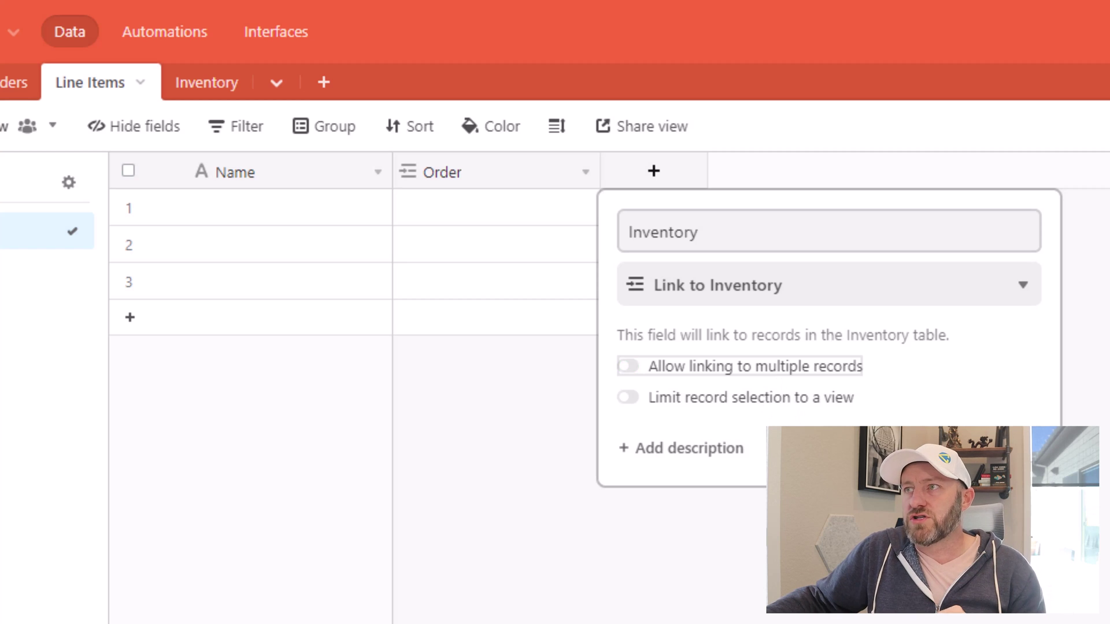
key(Return)
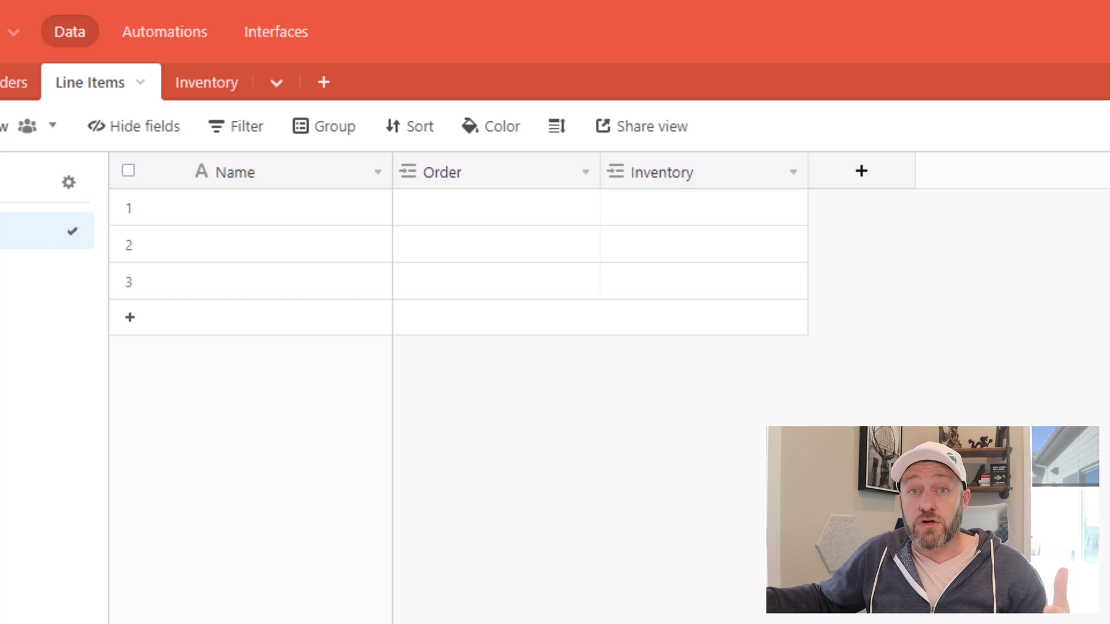
Step: Link the first line item to Order 1 and Reclaimed Wood
click(425, 207)
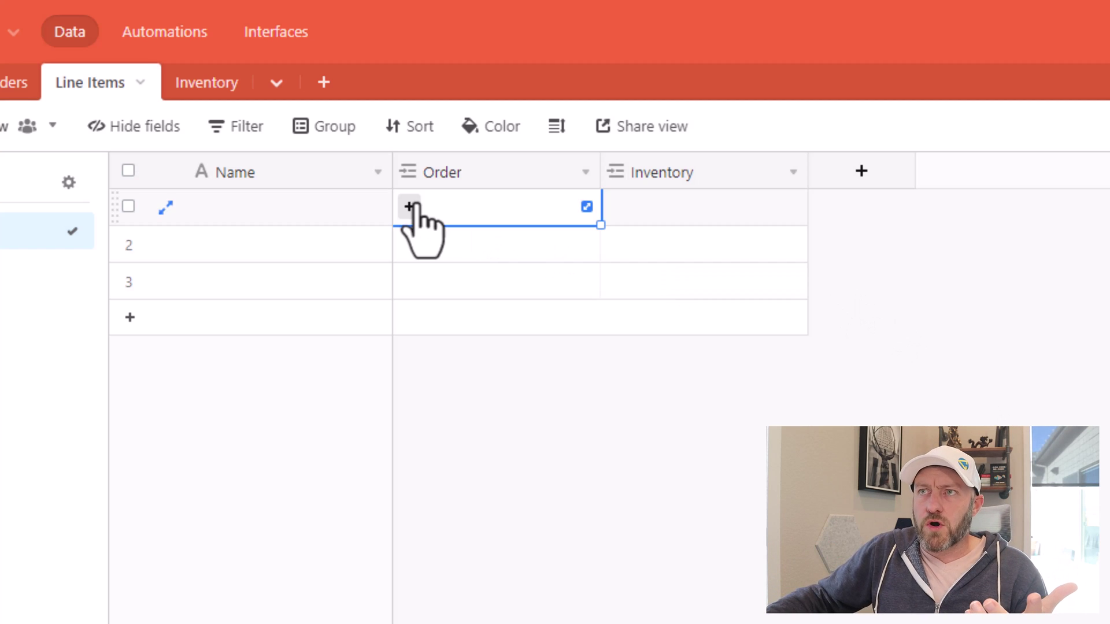
click(411, 208)
click(234, 173)
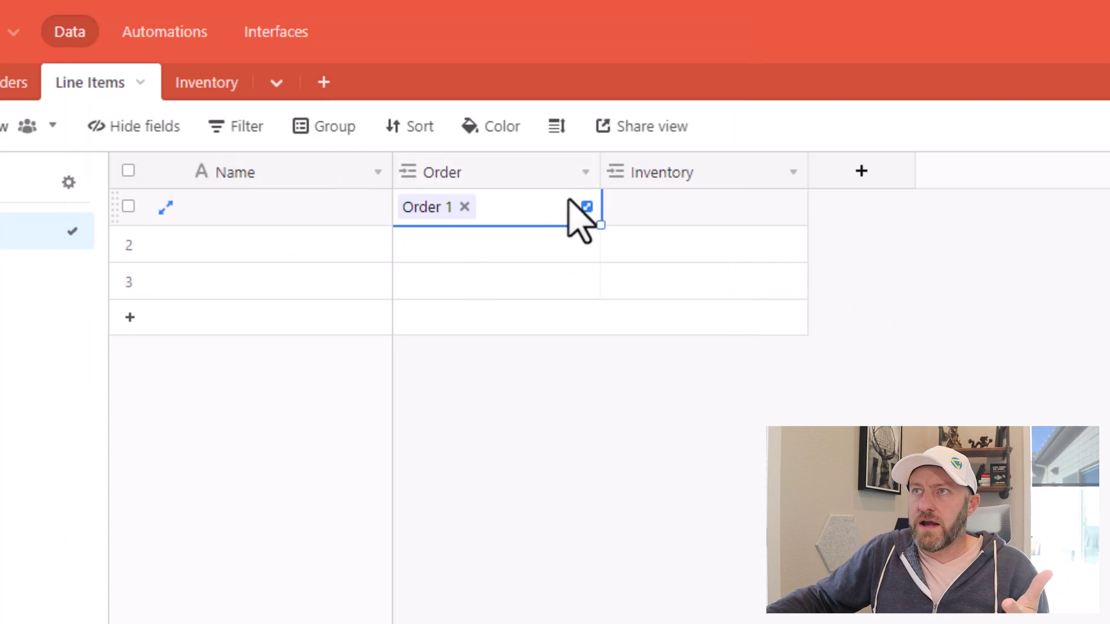
click(614, 215)
click(608, 208)
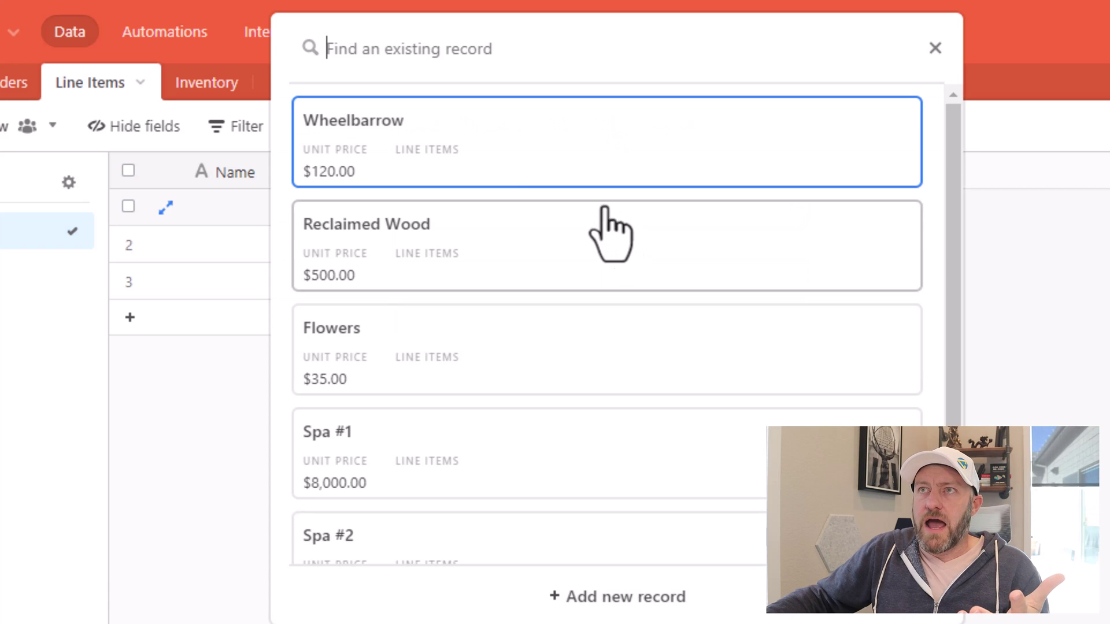
click(487, 237)
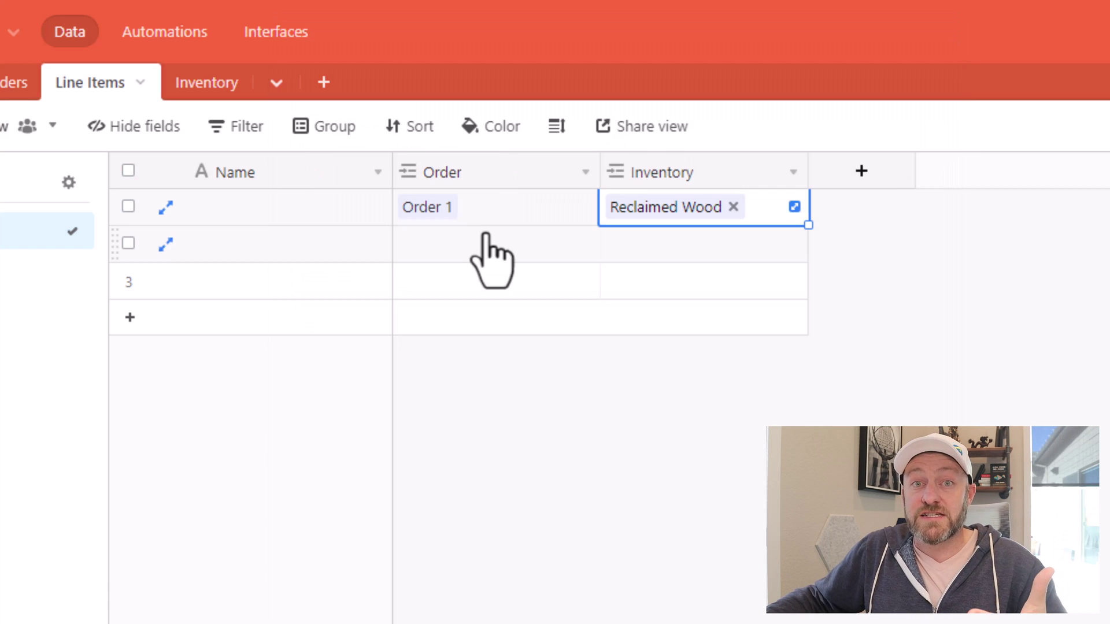
Step: Link the second line item to Order 1 and Spa #2
click(401, 245)
click(400, 247)
click(231, 166)
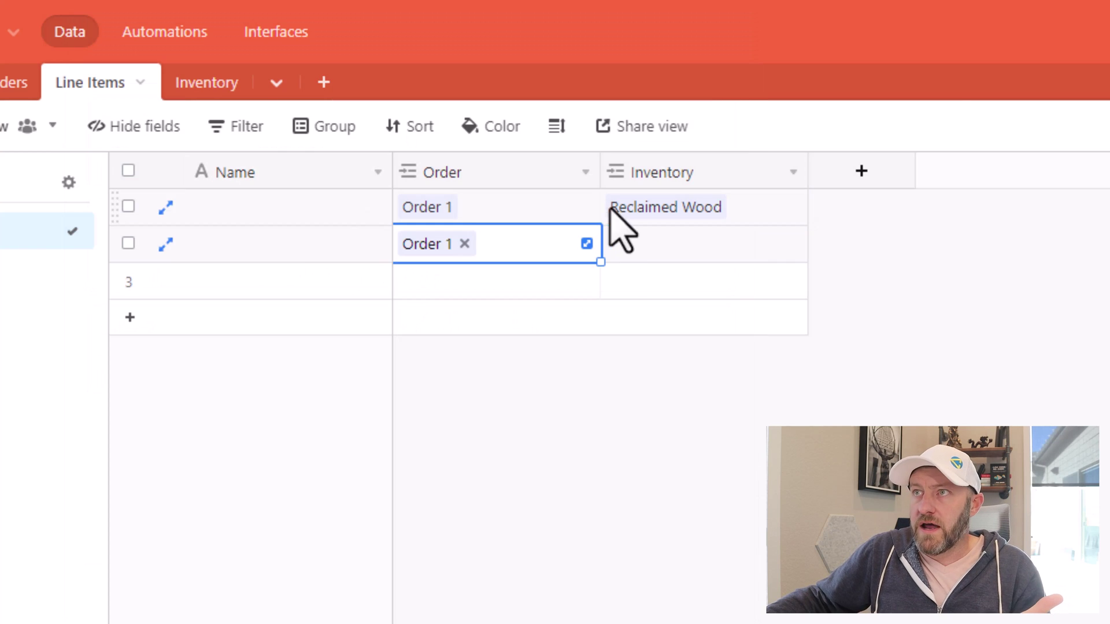
click(614, 245)
click(616, 243)
click(441, 565)
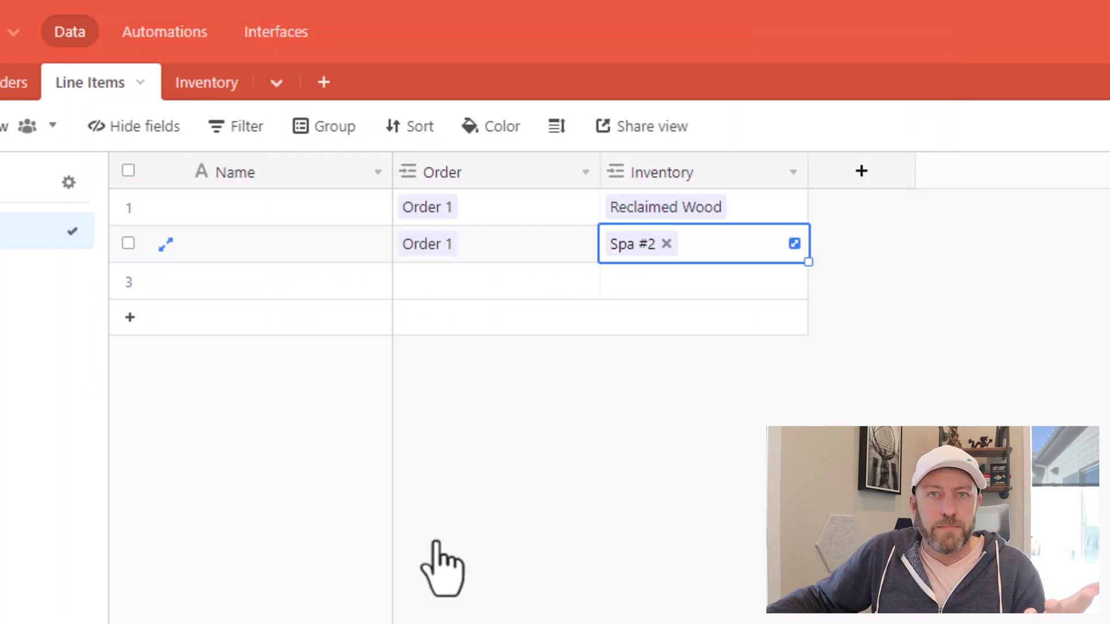
click(441, 565)
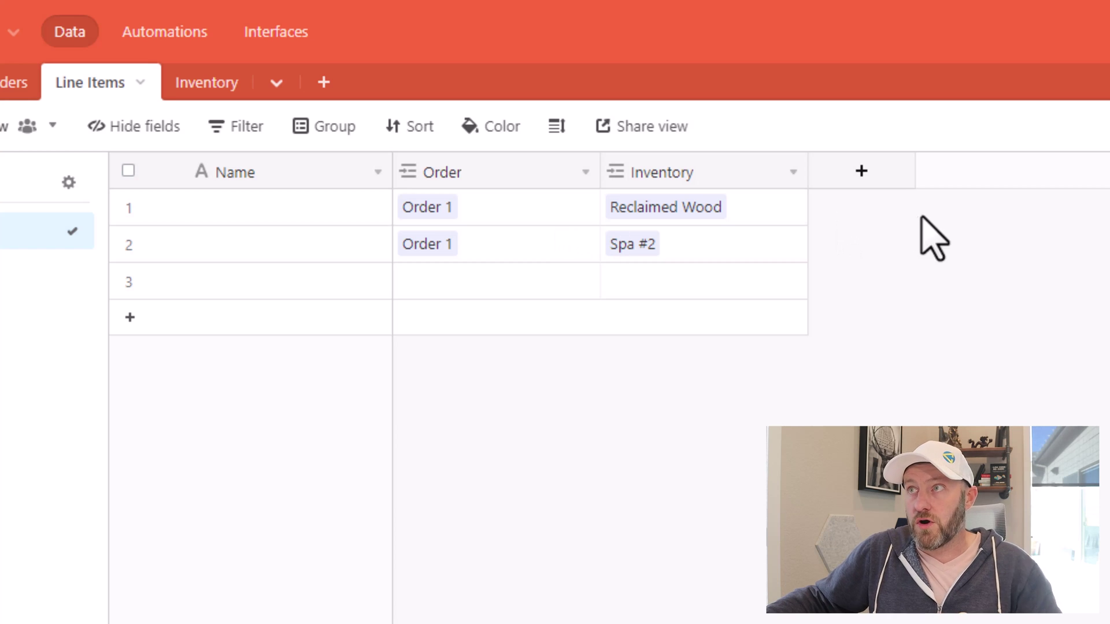
Step: Add a Quantity number field to Line Items formatted as Integer
click(865, 177)
text(Quant)
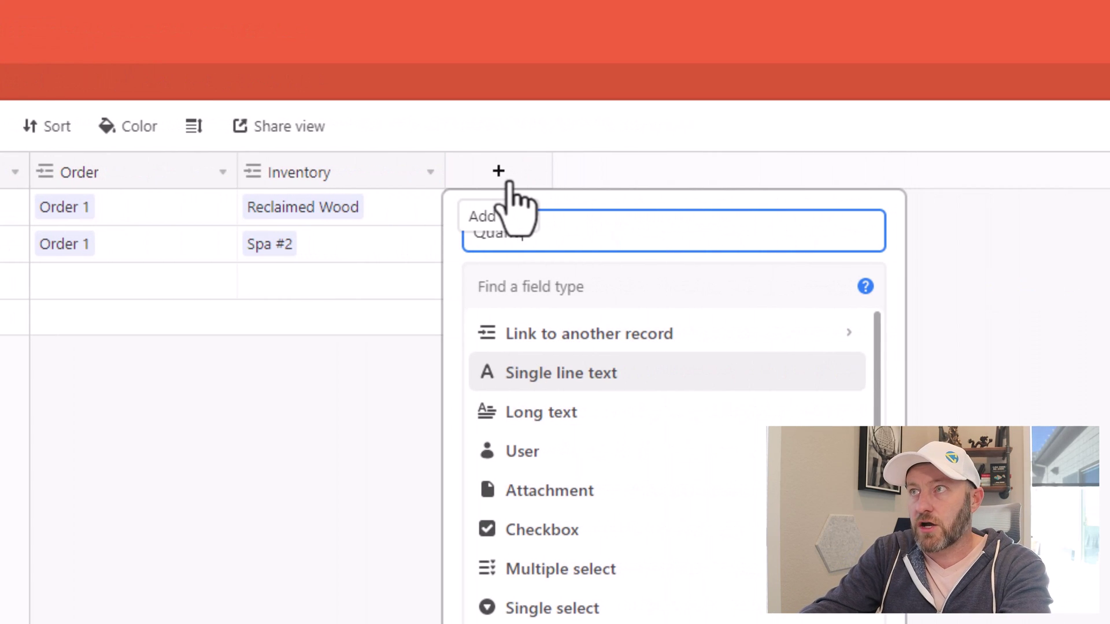
text(ity)
key(Tab)
text(num)
key(Return)
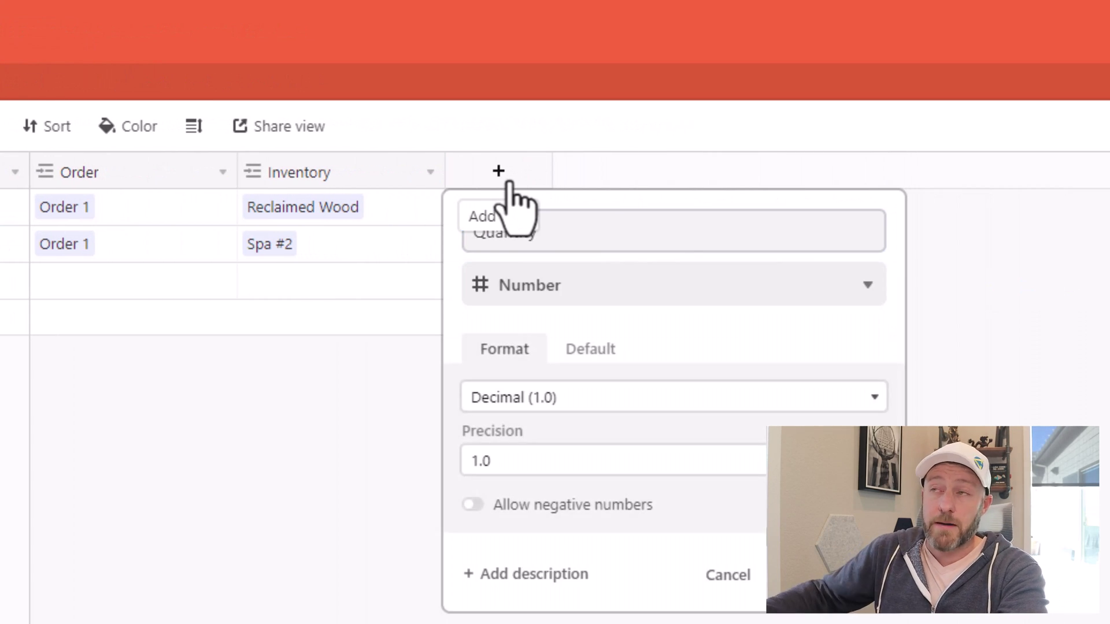
click(596, 399)
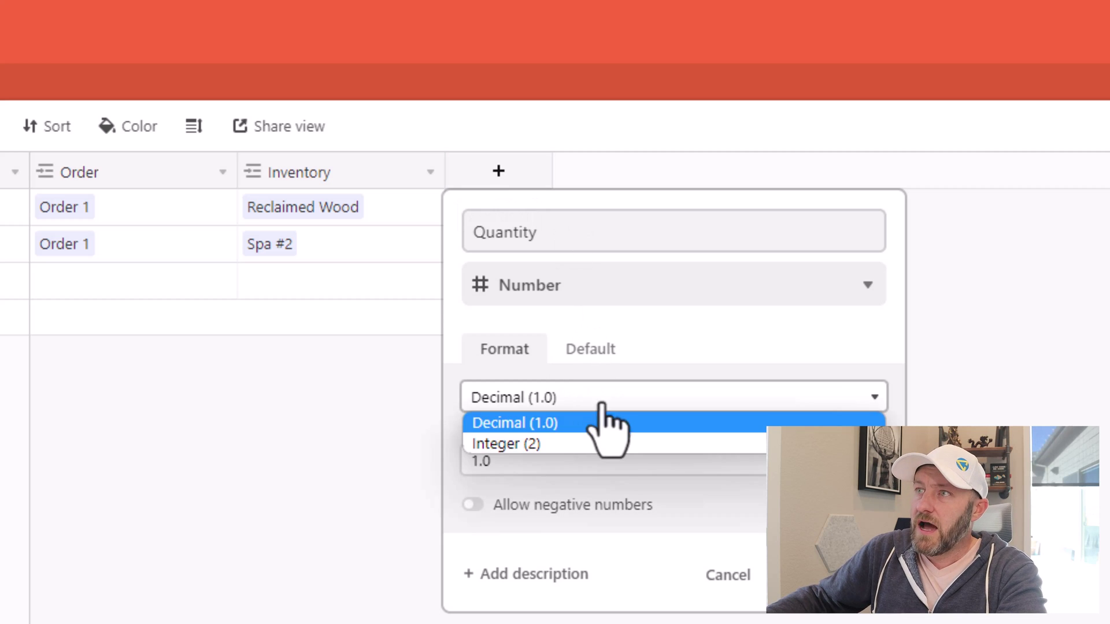
click(575, 445)
click(830, 512)
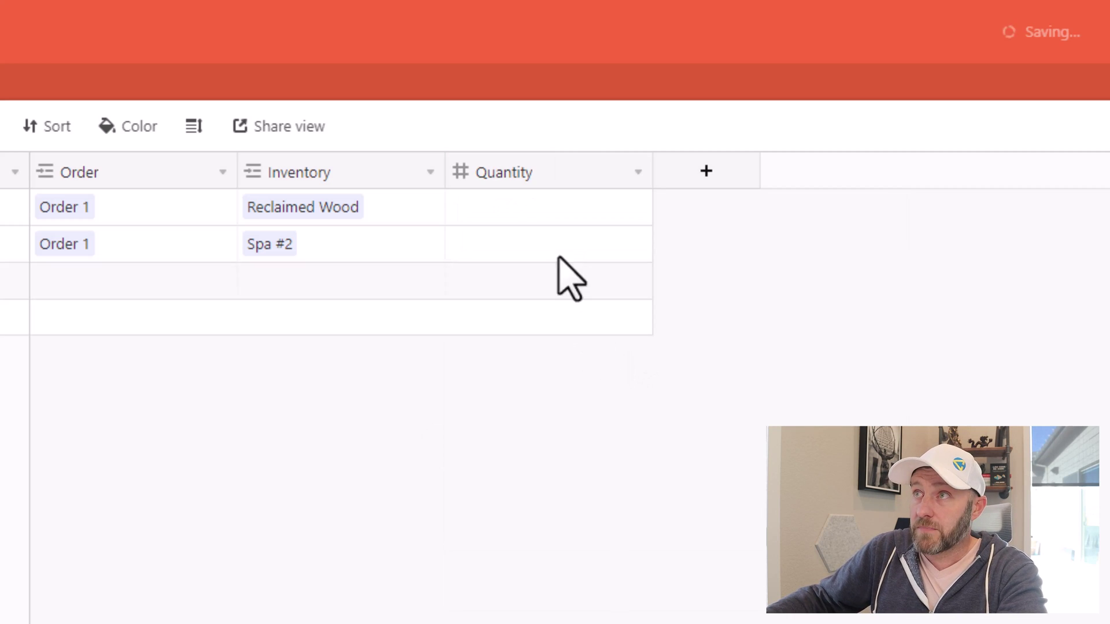
Step: Enter quantities 3 and 1 for the two line items
click(514, 215)
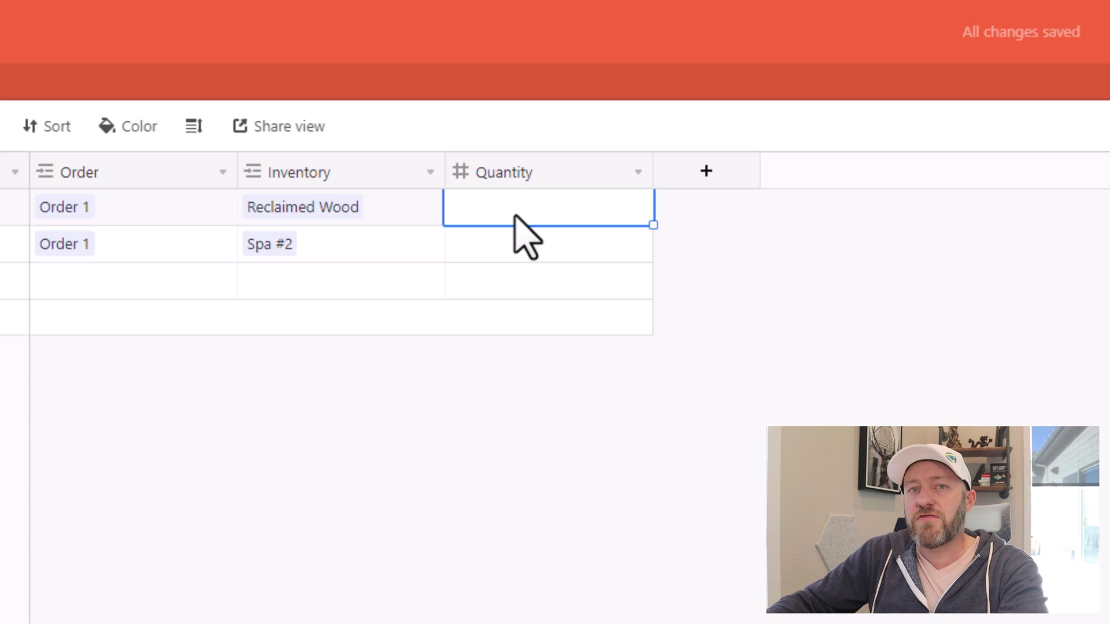
text(3)
key(Return)
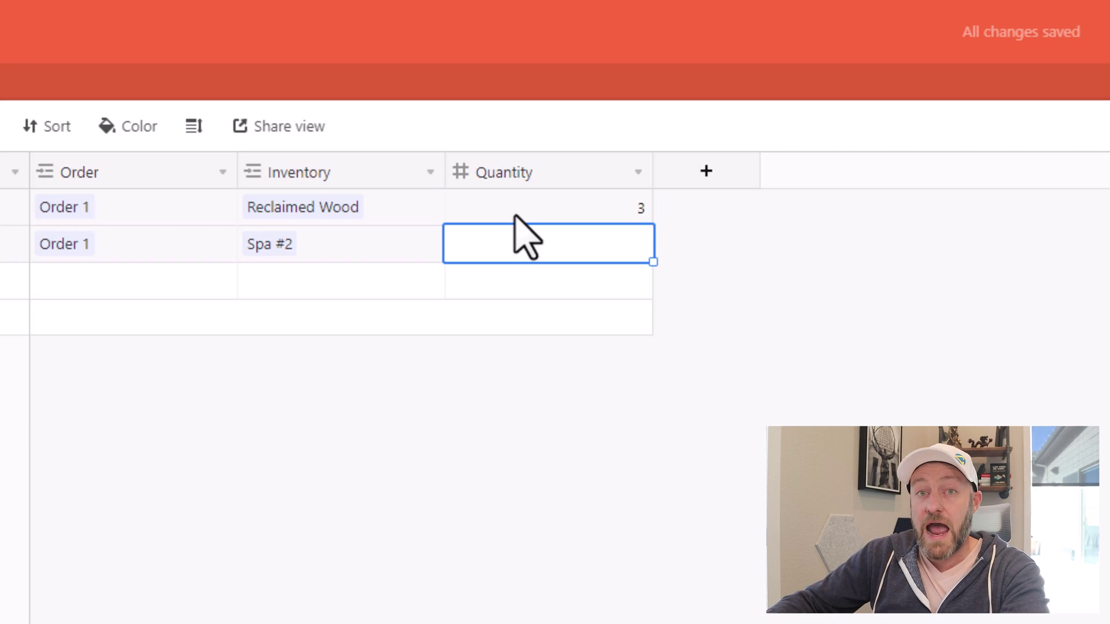
text(1)
click(654, 173)
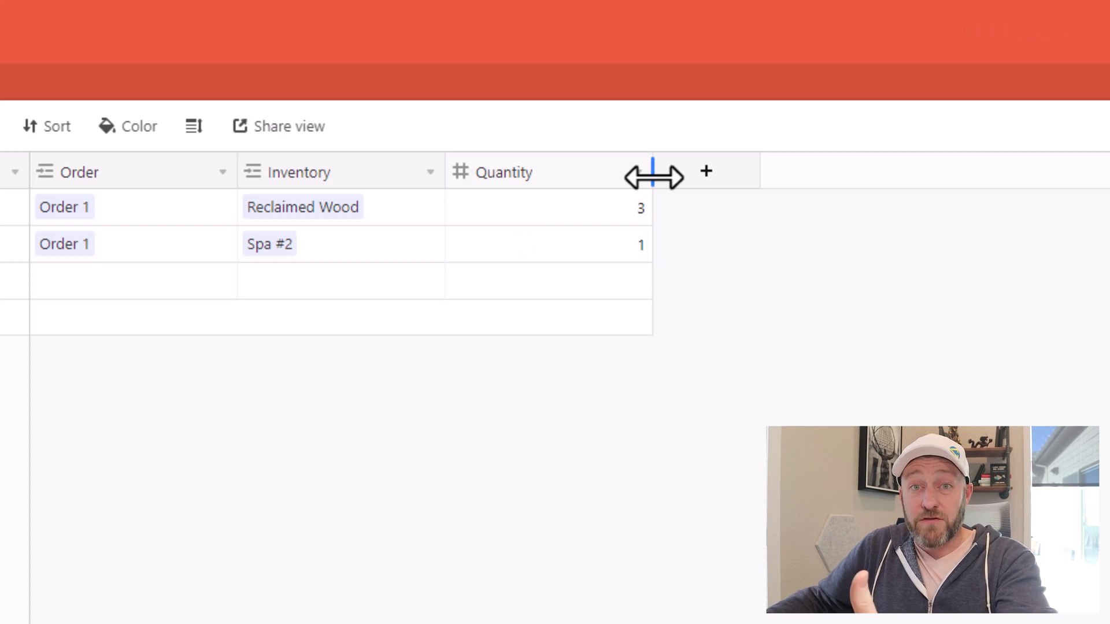
Step: Narrow the Quantity, Inventory and Order columns
drag(654, 174, 569, 176)
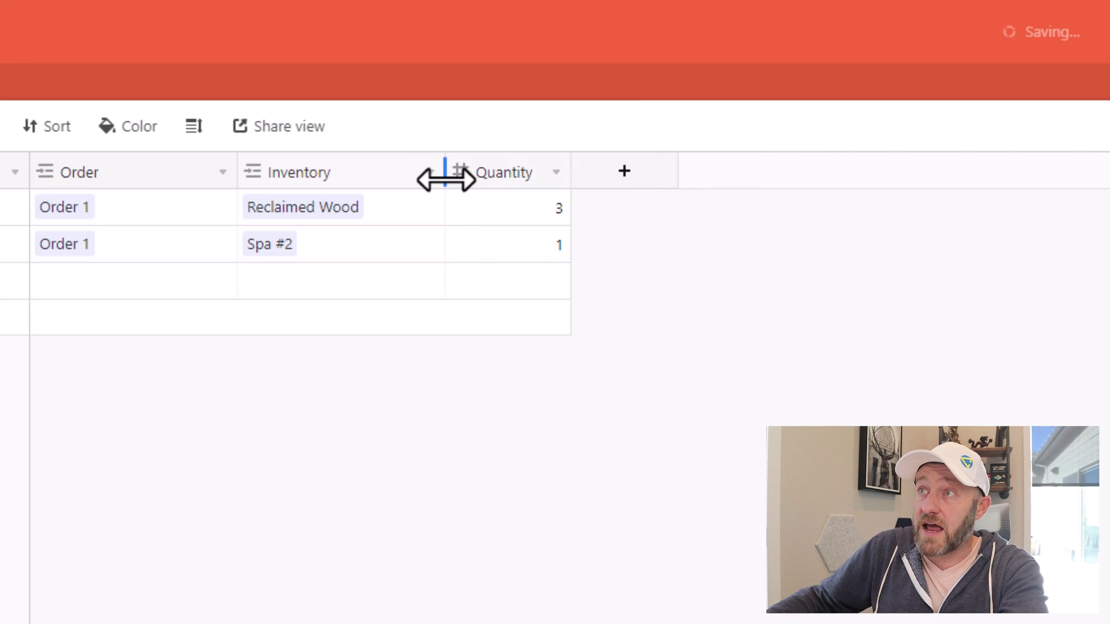
drag(444, 174, 406, 173)
drag(237, 173, 149, 174)
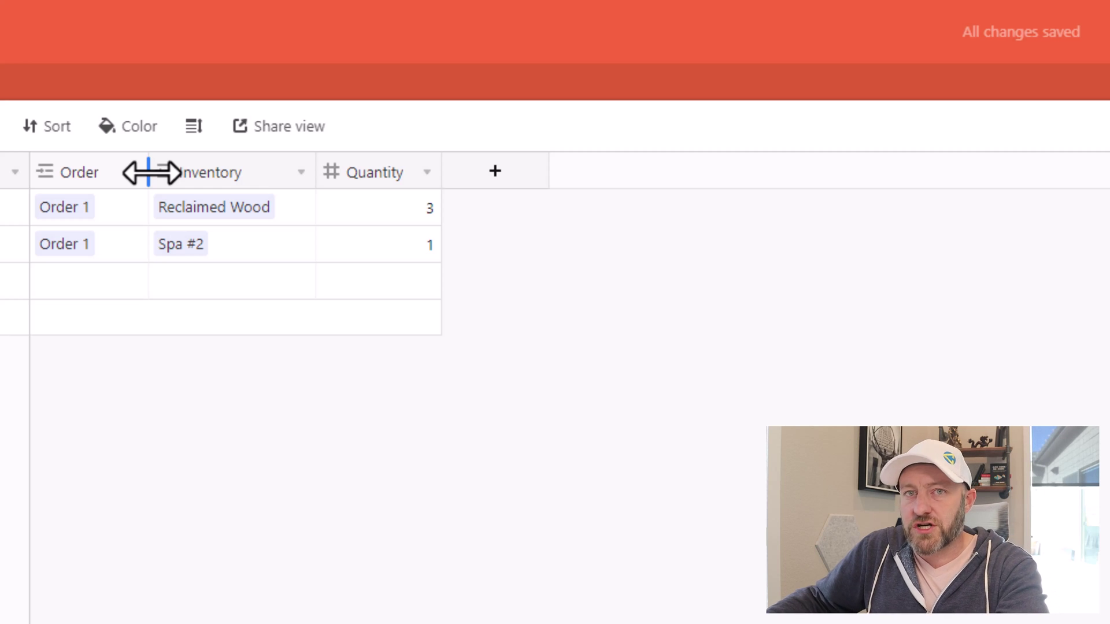
Step: Rename the primary Name field to Line Item ID and make it a Formula
double_click(284, 168)
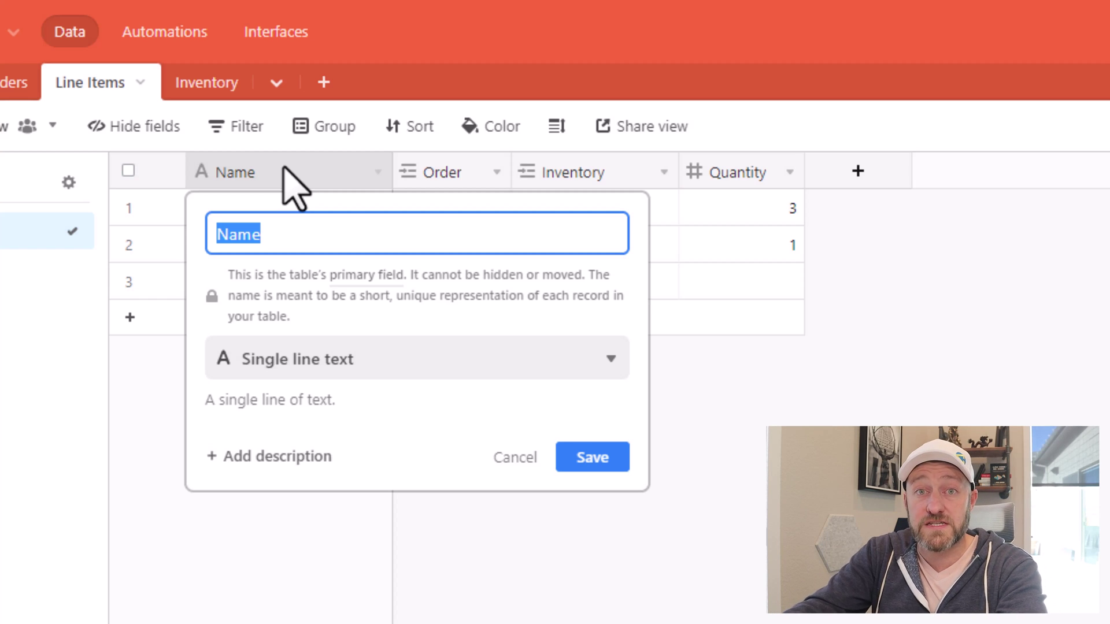
text(Line Item ID)
key(Tab)
click(363, 359)
text(f)
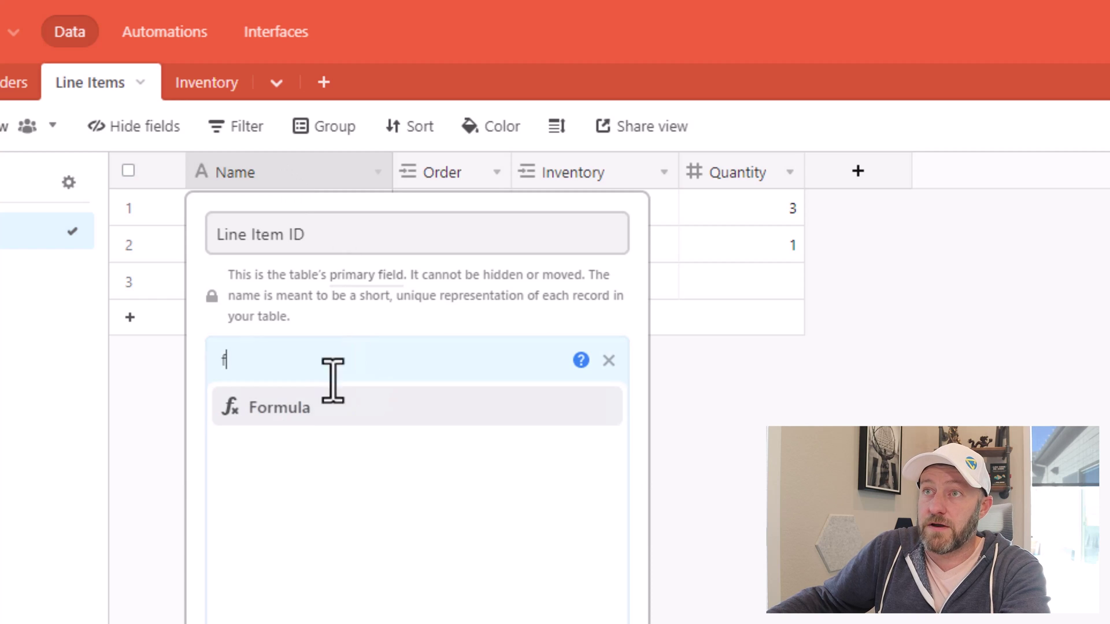
click(324, 405)
Step: Enter CONCATENATE(Order,' - ',Inventory) as its formula and save, accepting the warning
click(335, 512)
text(conca)
key(Tab)
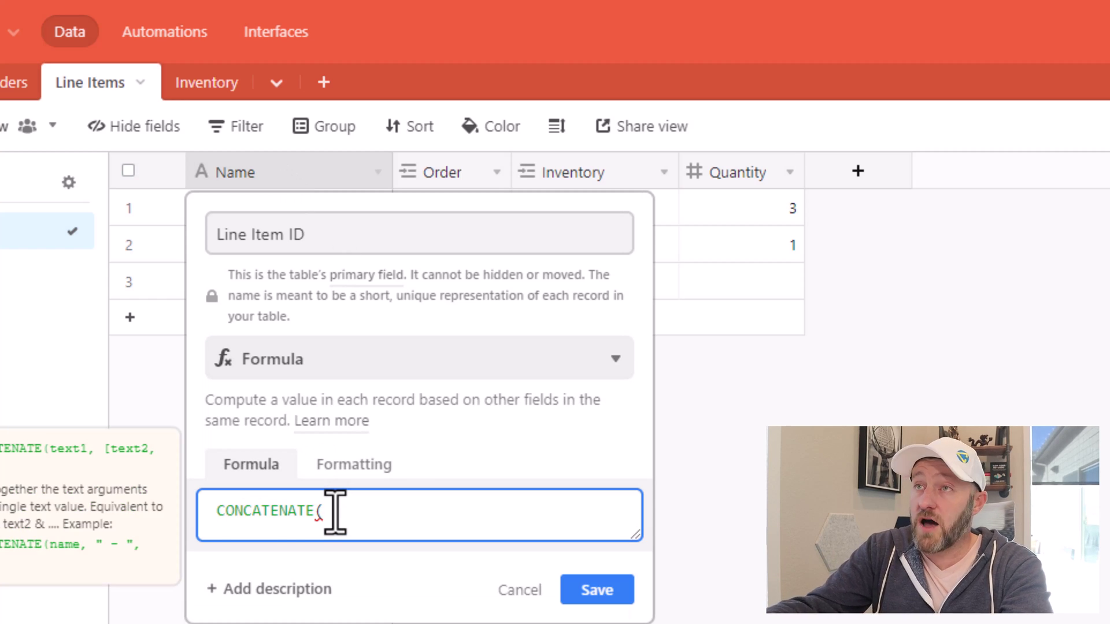
text(ord)
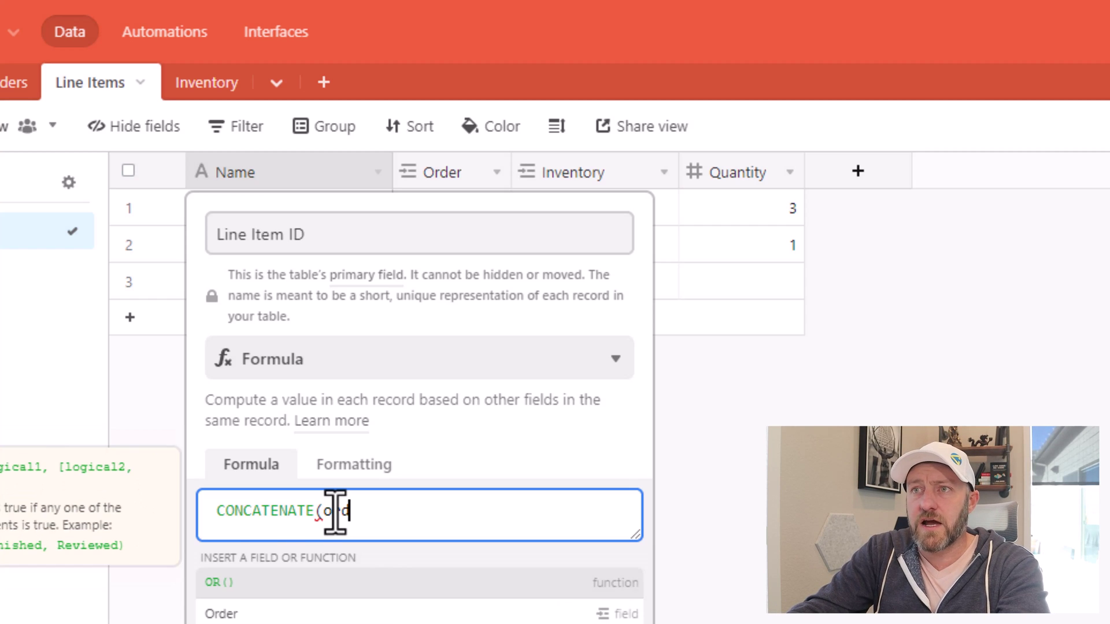
key(Tab)
text(,' - ')
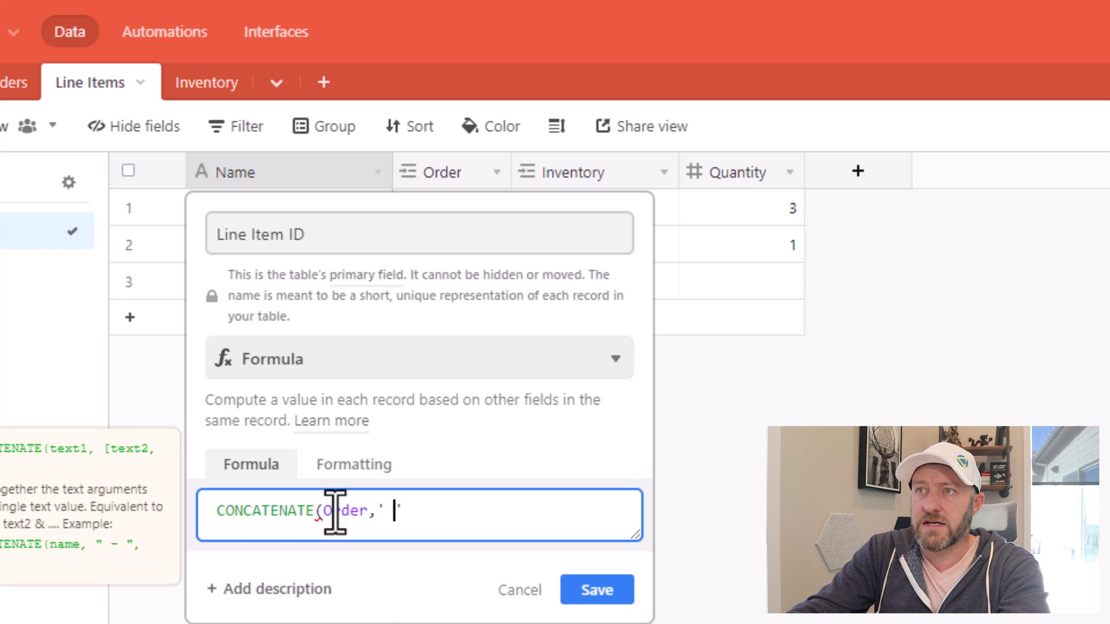
text(,)
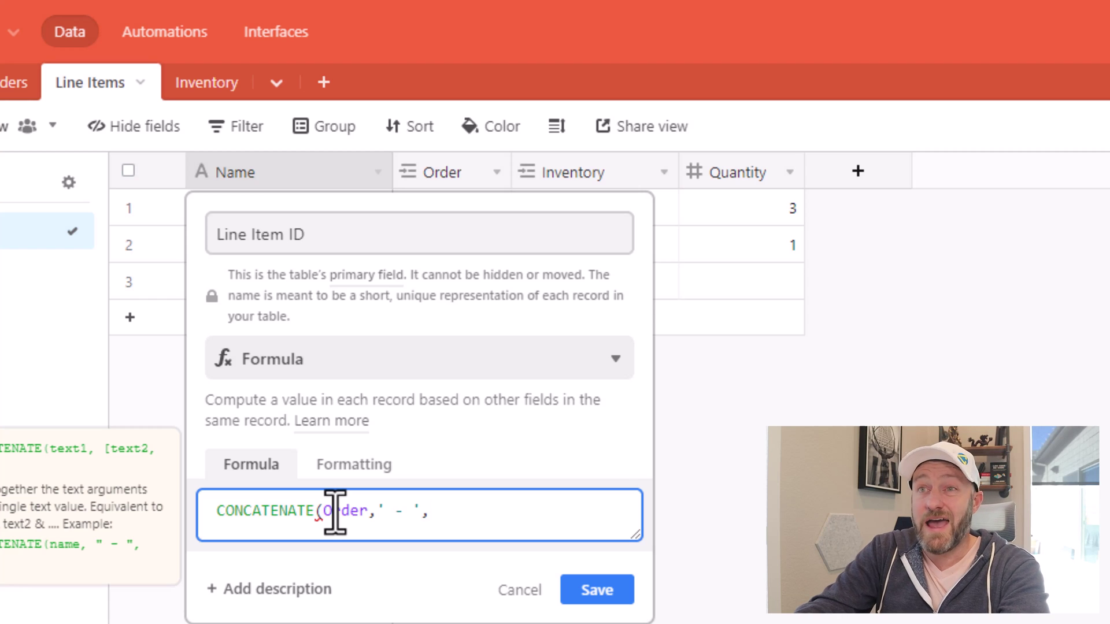
text(inven)
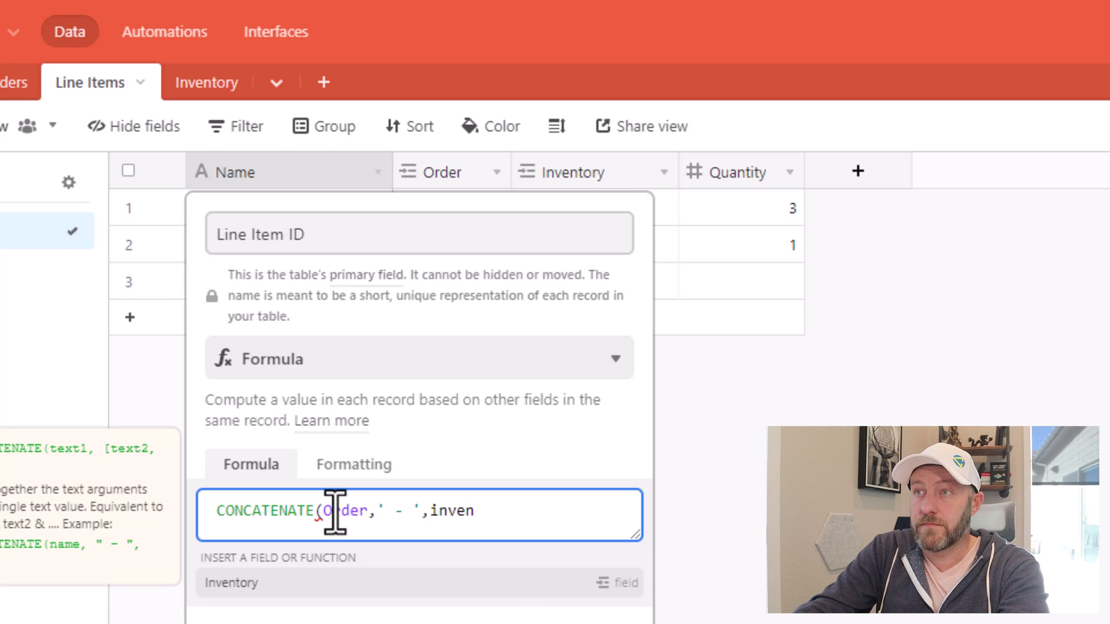
key(Tab)
text())
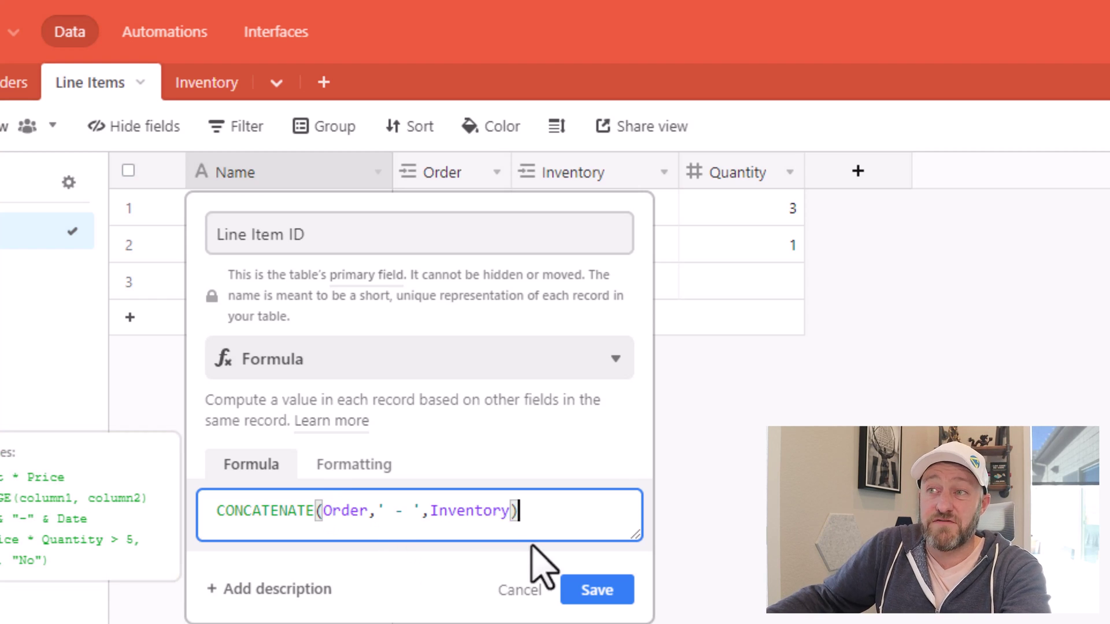
click(597, 590)
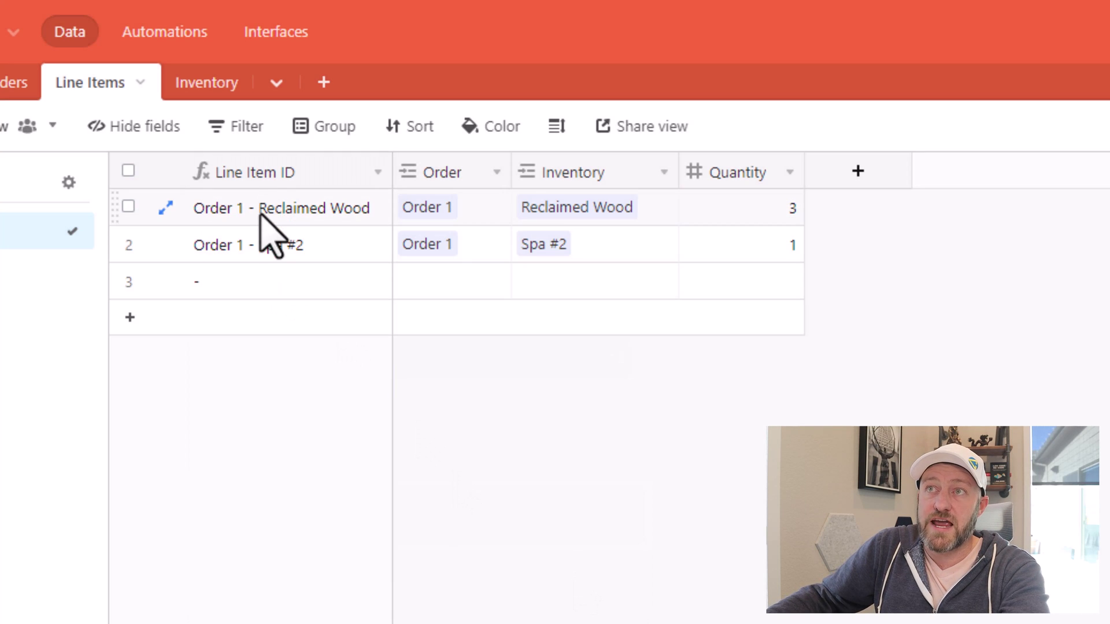
click(260, 211)
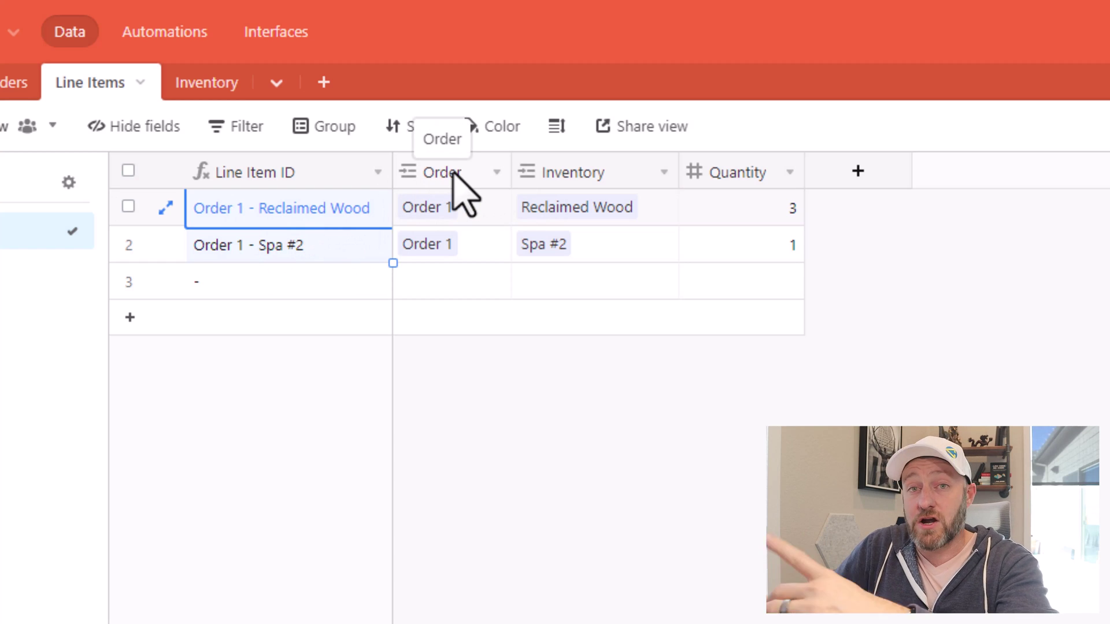
click(763, 136)
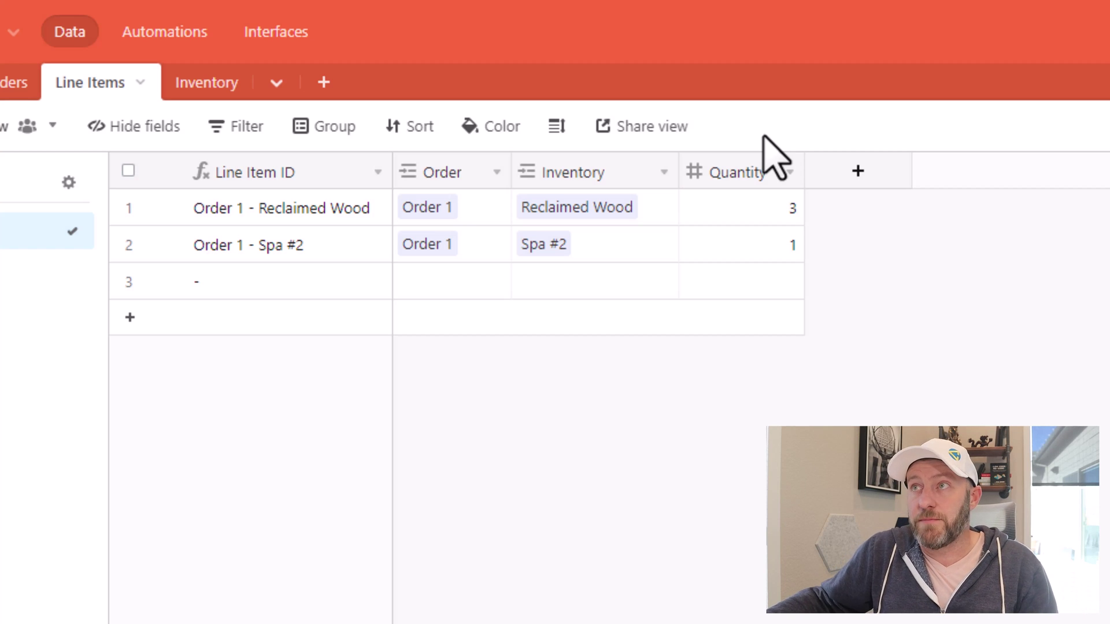
Step: Add a Price lookup field pulling Unit Price through the Inventory link
click(858, 171)
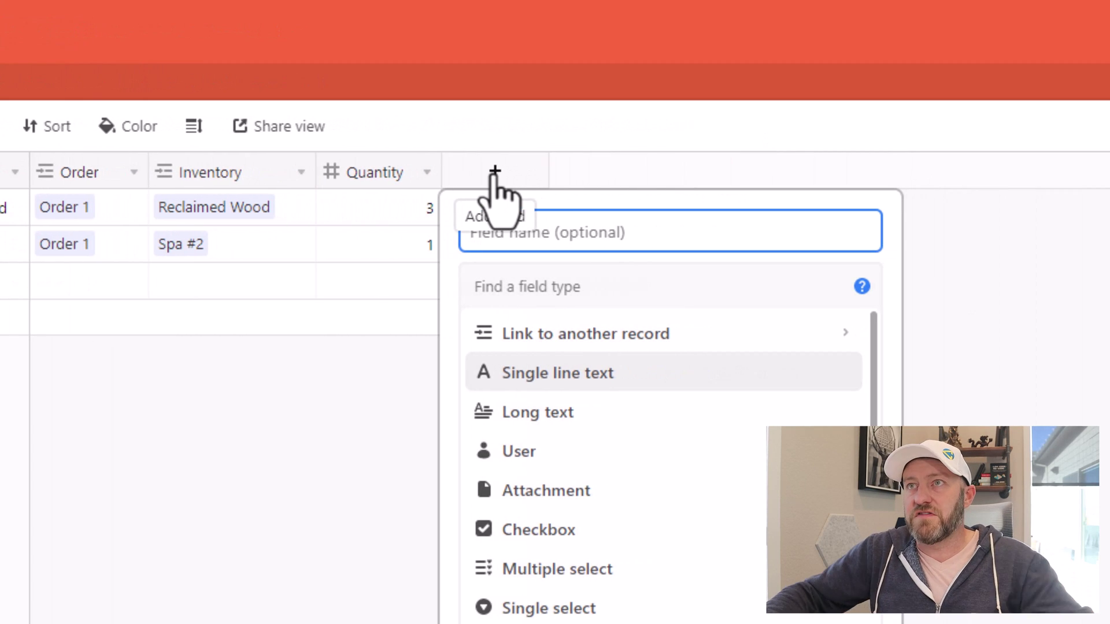
text(Price)
key(Tab)
text(loo)
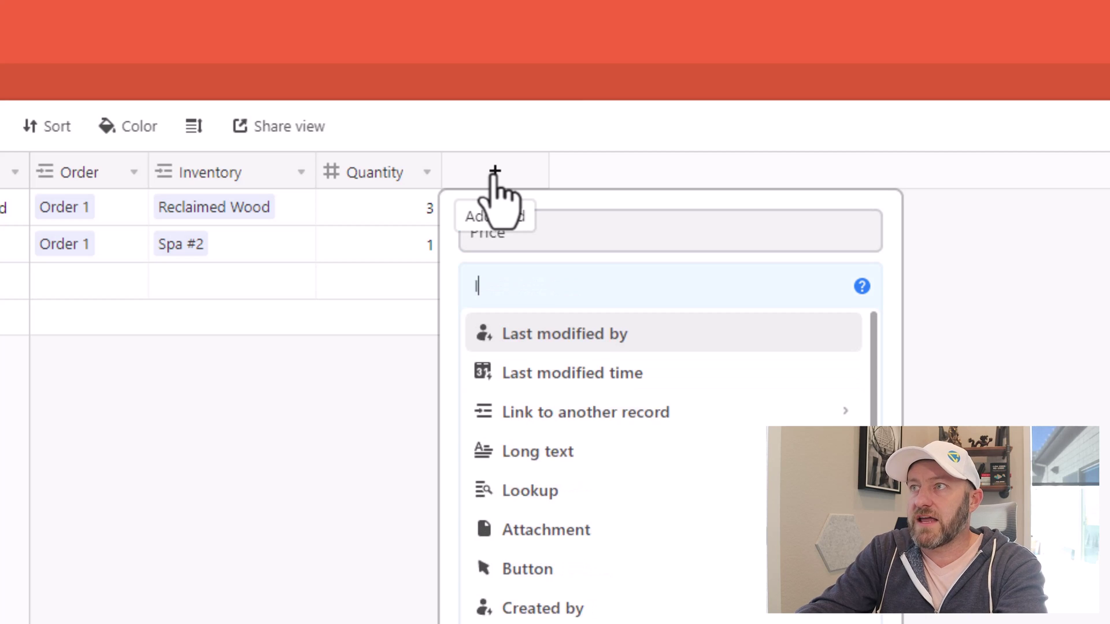
click(635, 338)
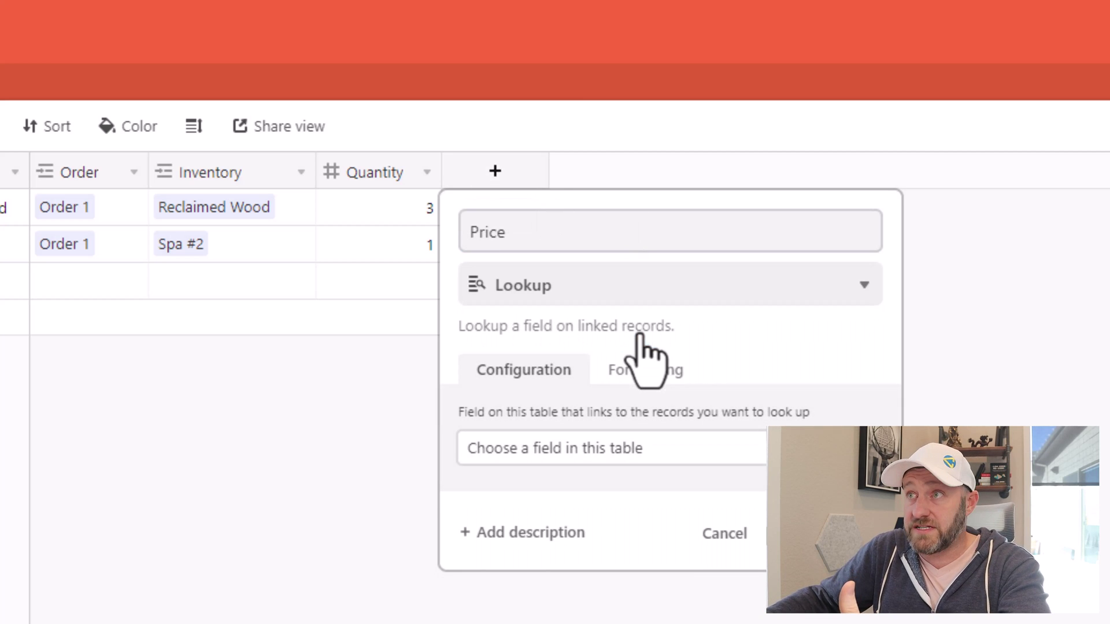
click(576, 452)
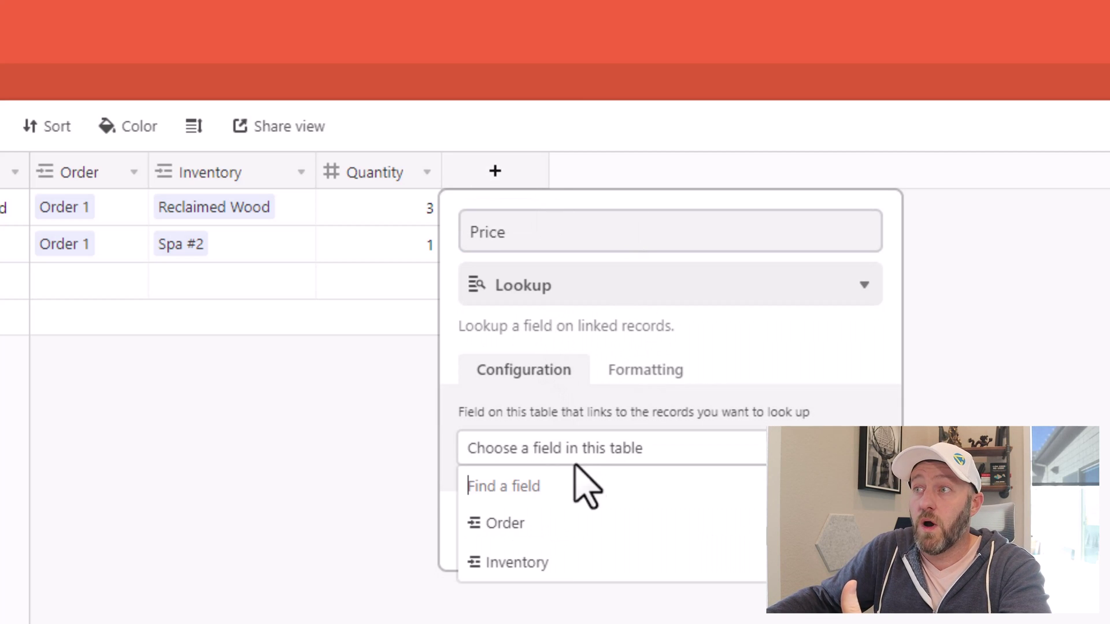
click(536, 563)
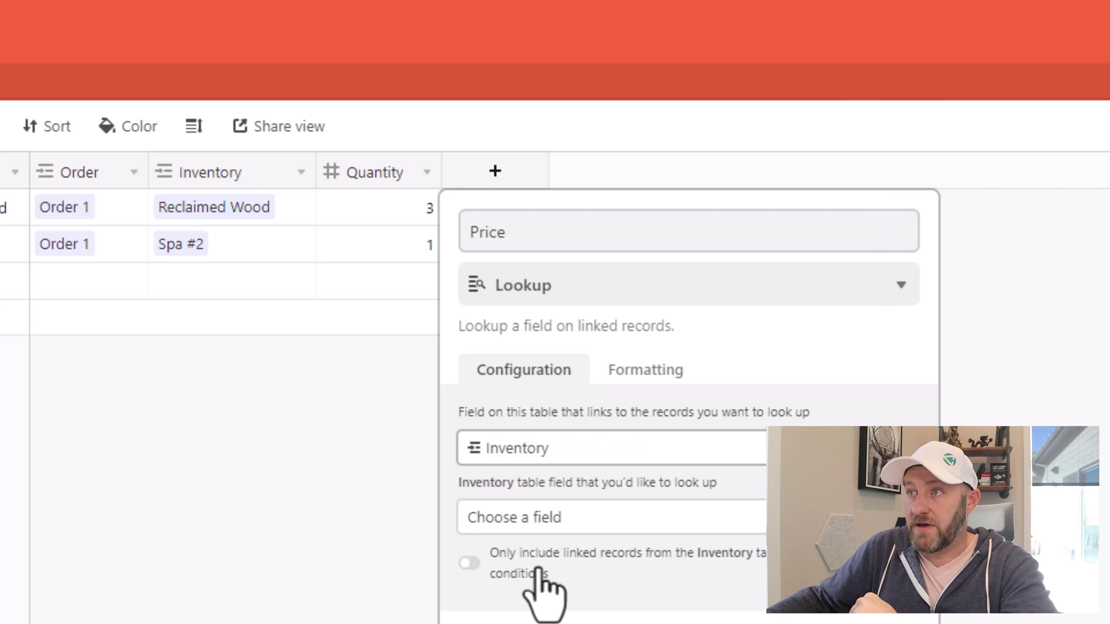
click(546, 523)
click(520, 621)
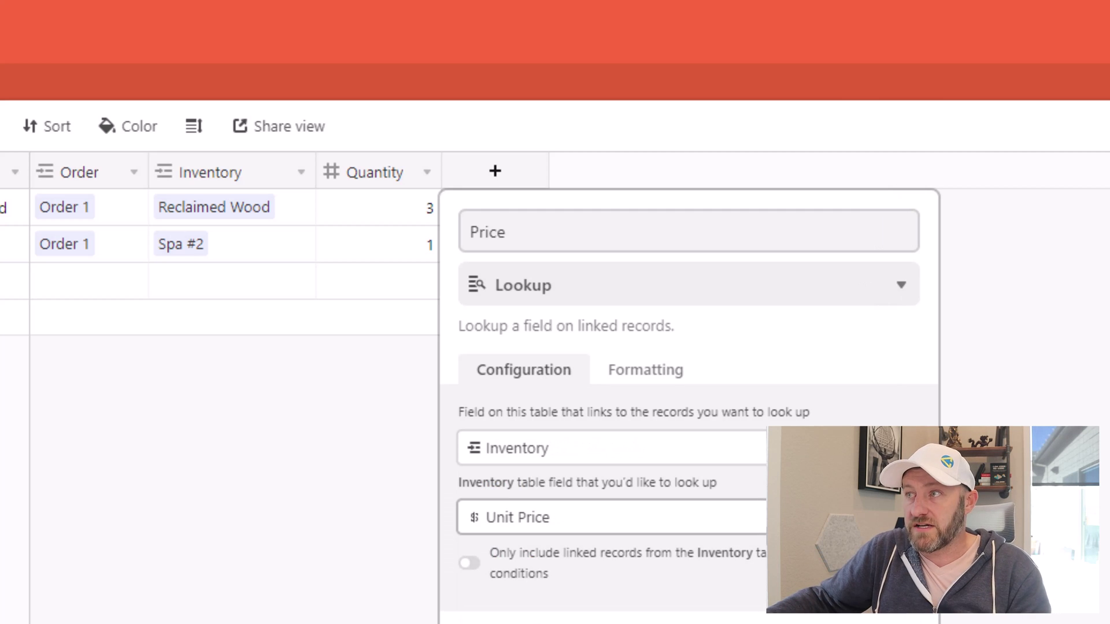
click(549, 623)
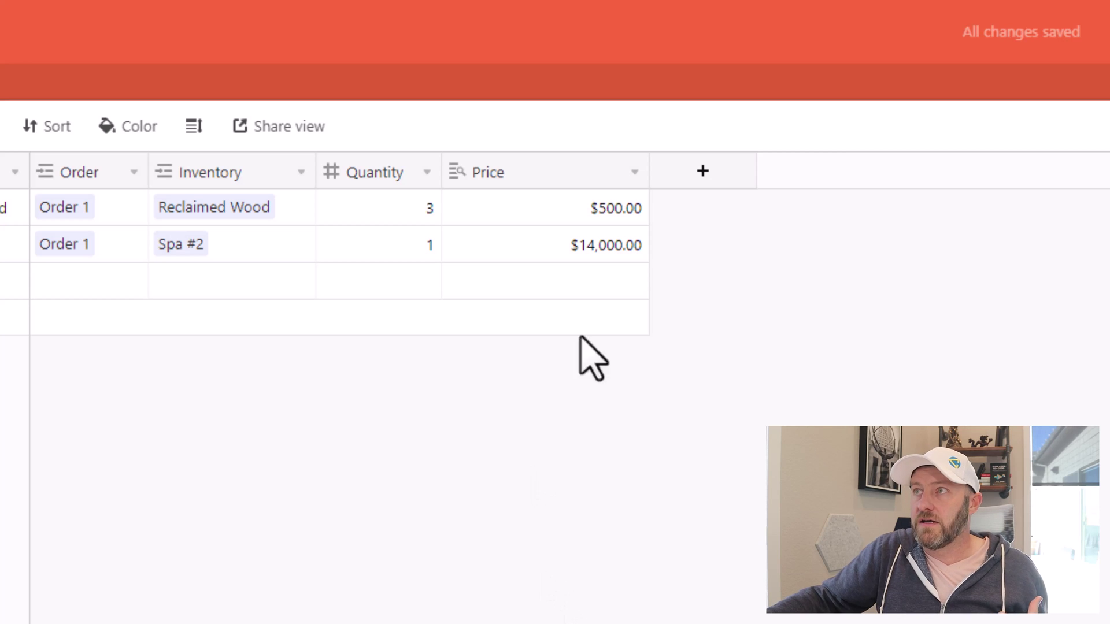
Step: Narrow the Price column and check the $500.00 and $14,000.00 values
drag(649, 173, 566, 173)
click(528, 208)
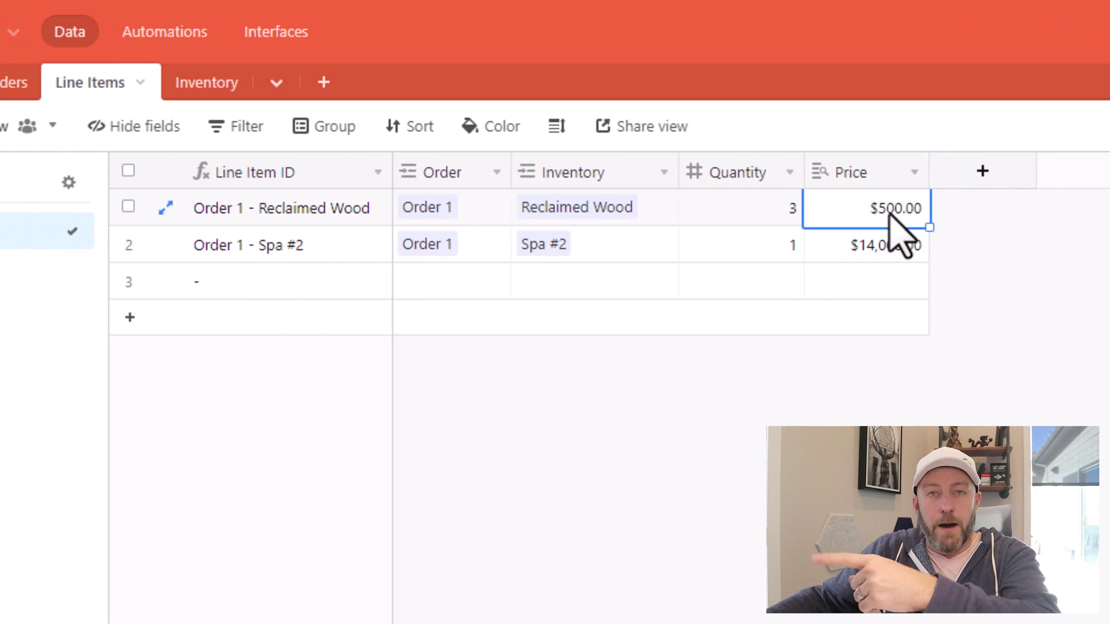
click(887, 247)
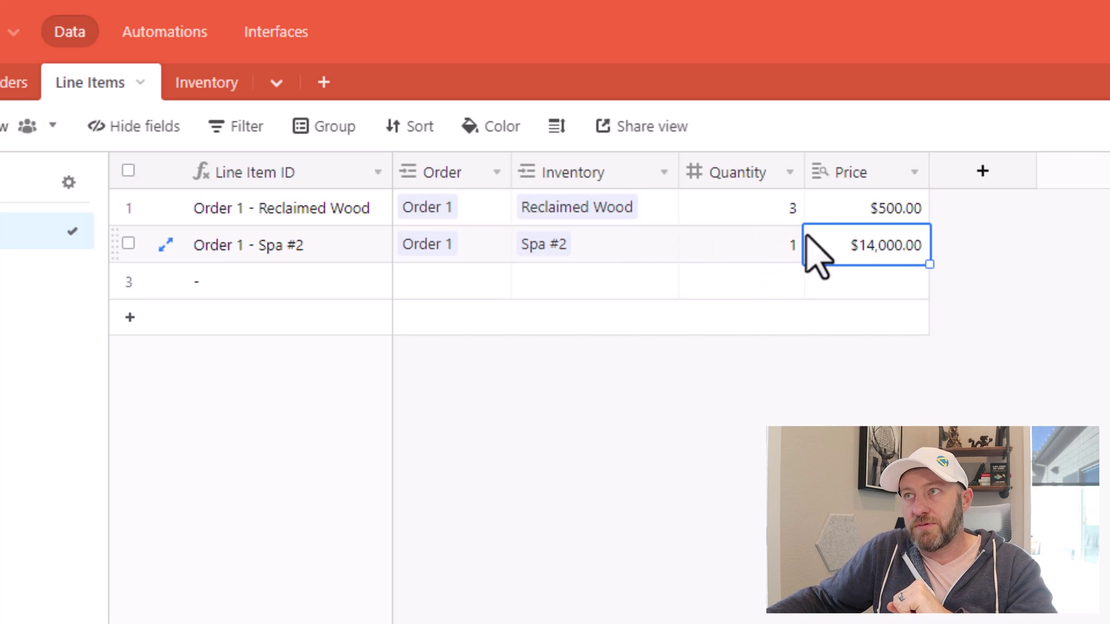
Step: Add a Line Item Total formula field computing Quantity*Price
click(990, 183)
text(Line)
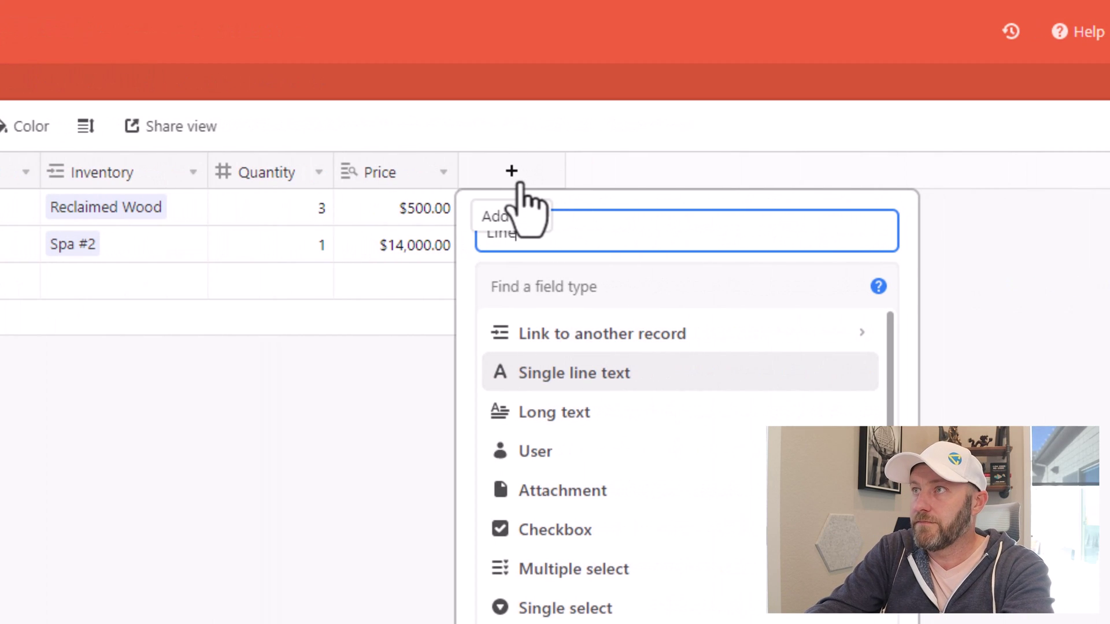
text( Item Total)
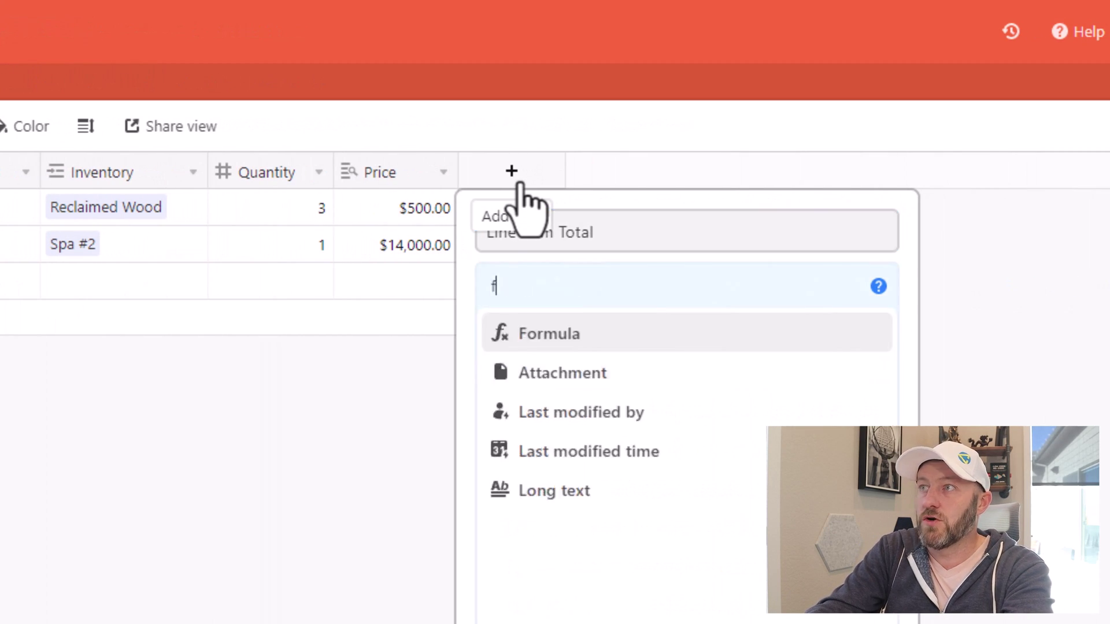
text(o)
key(Return)
click(551, 451)
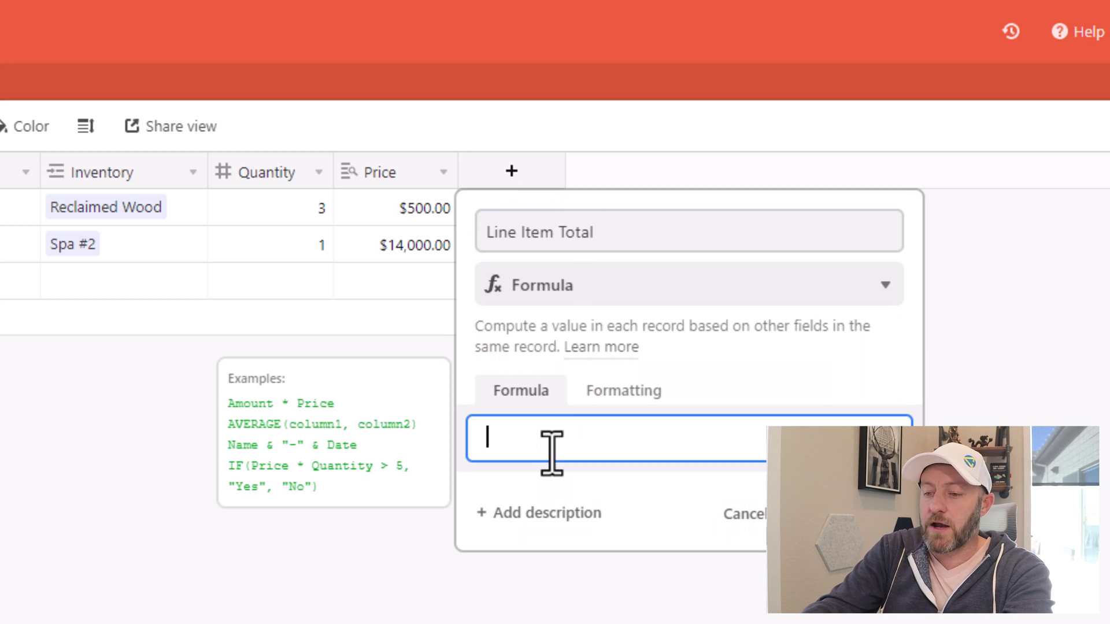
text(quan)
key(Tab)
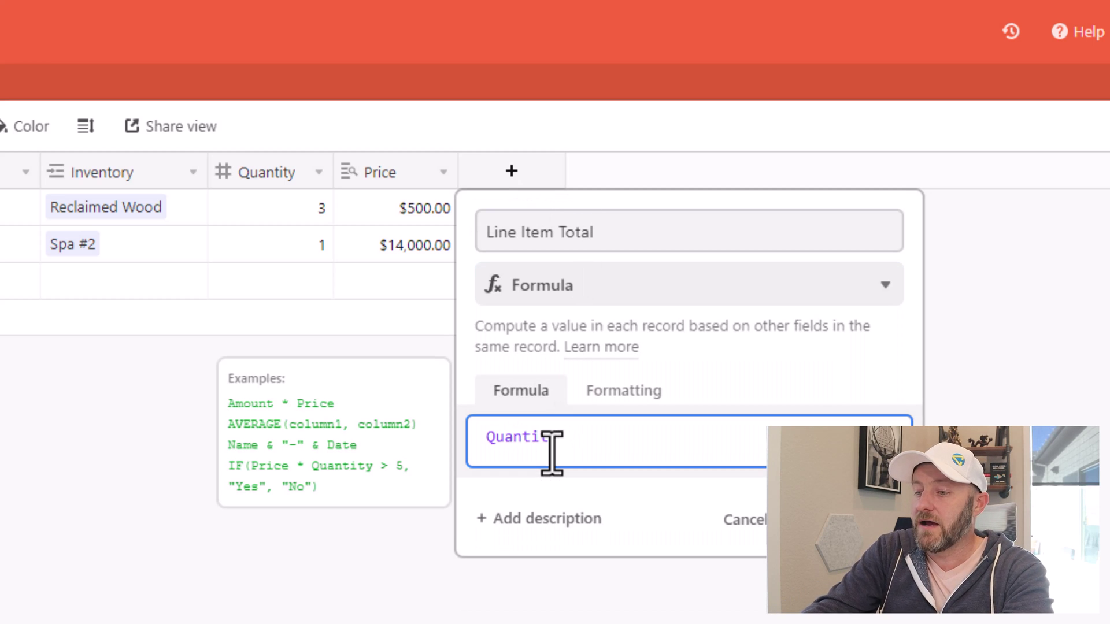
text(*pri)
key(Tab)
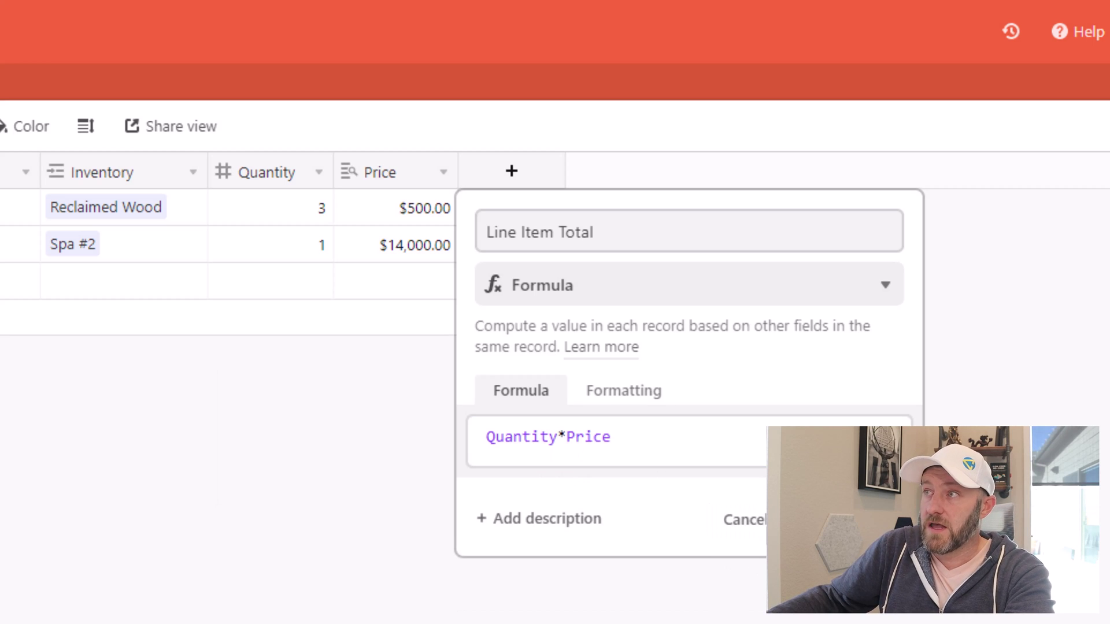
click(855, 520)
Step: Narrow the Line Item Total column and format it as currency
drag(665, 164, 629, 164)
click(614, 172)
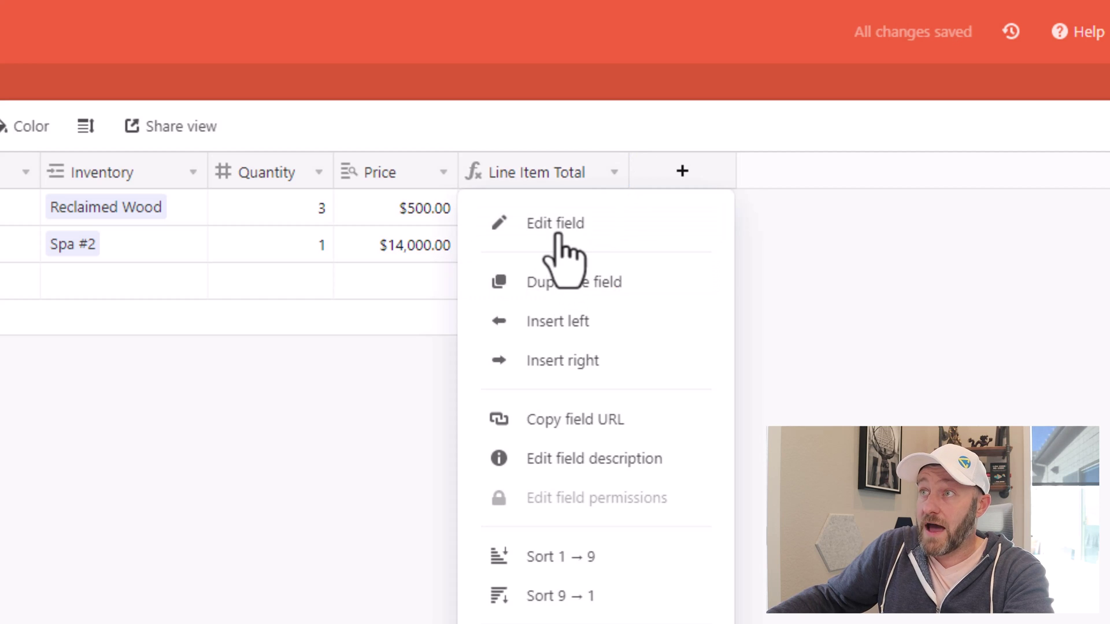
click(562, 245)
click(462, 394)
click(454, 468)
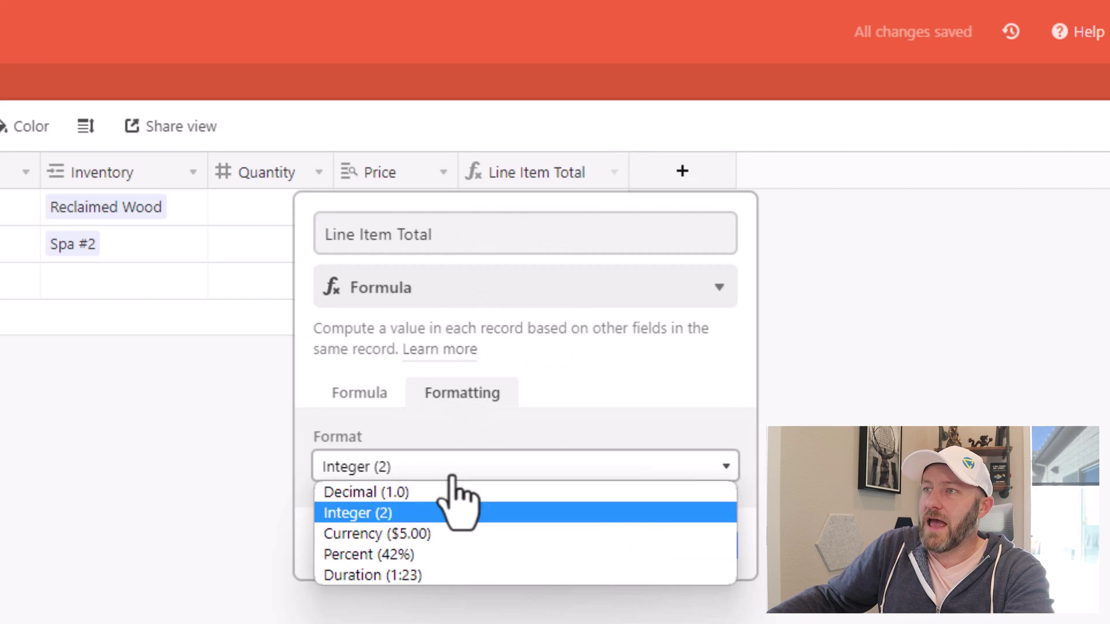
click(426, 533)
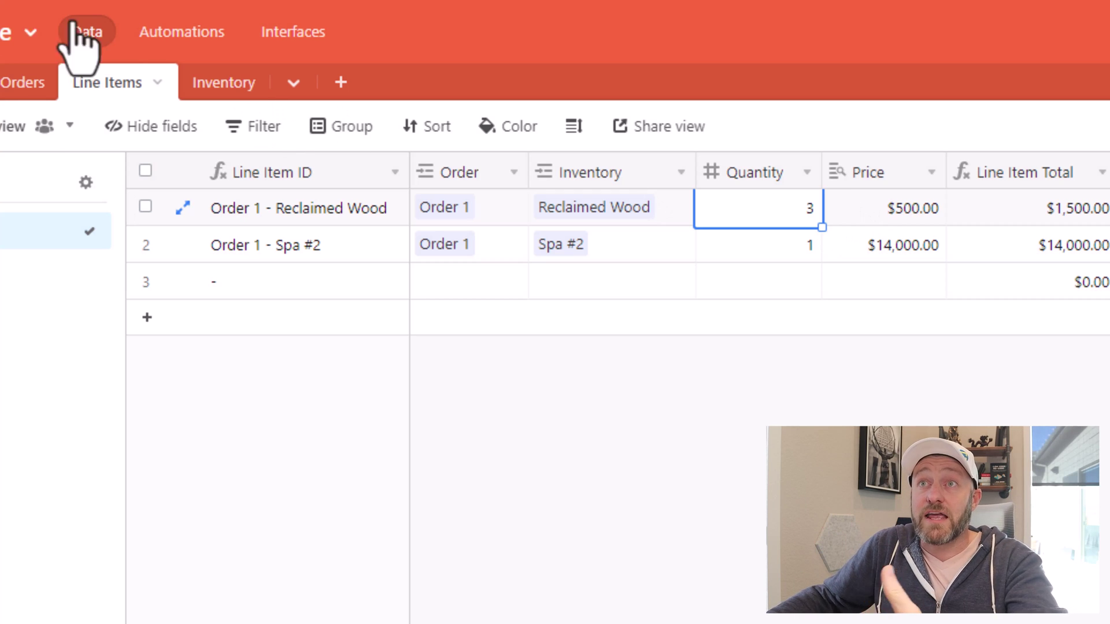
Step: In Orders, start a Total rollup field over the linked Line Items
click(24, 93)
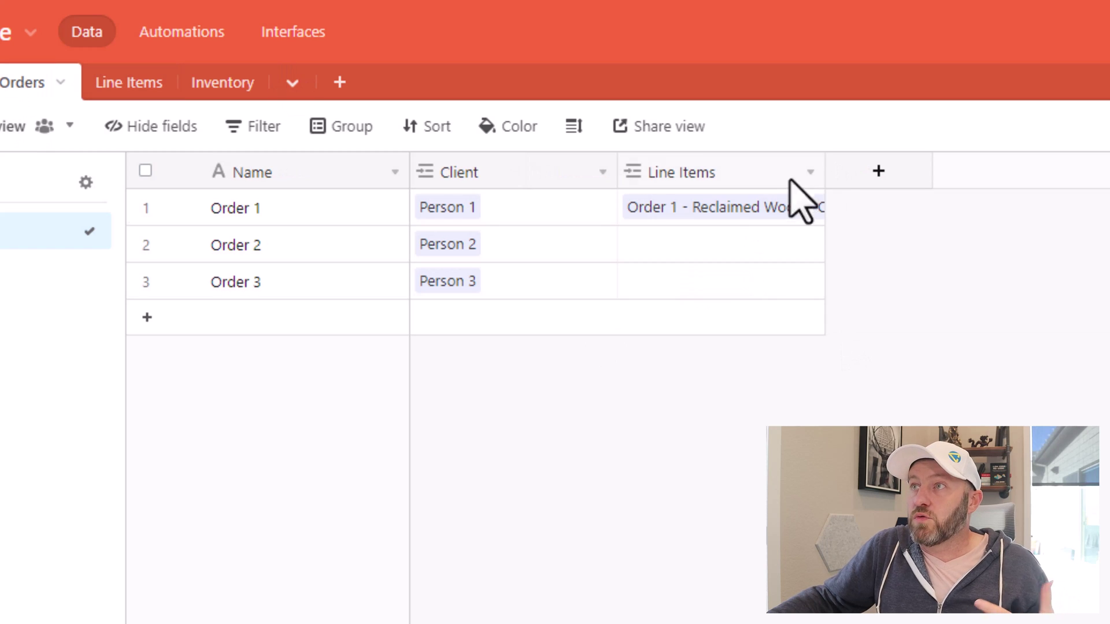
click(878, 172)
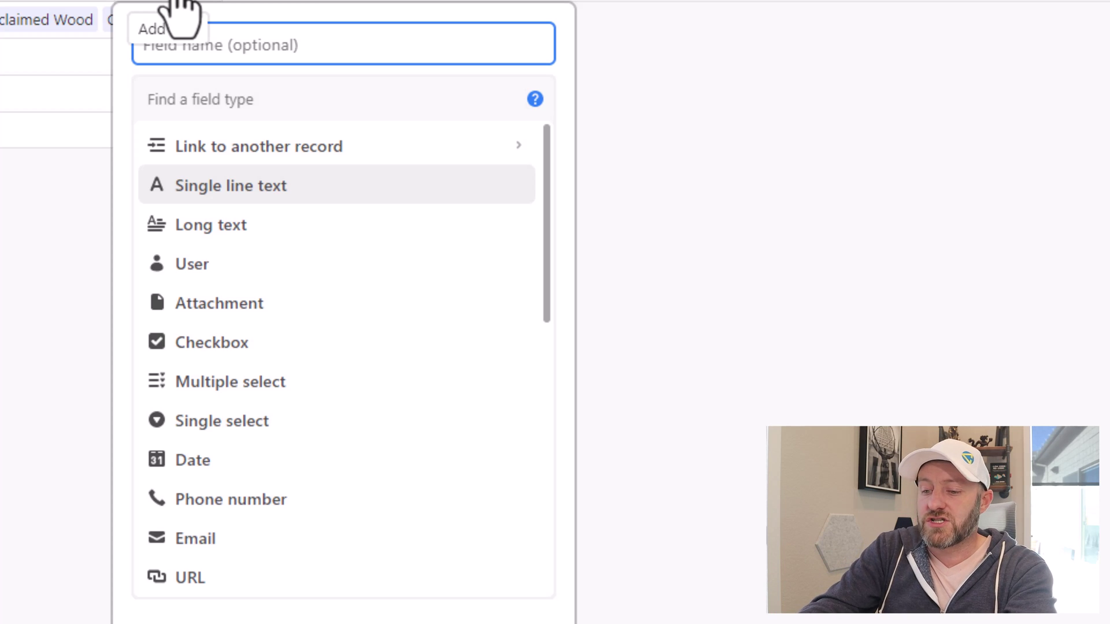
text(Total)
key(Tab)
text(rol)
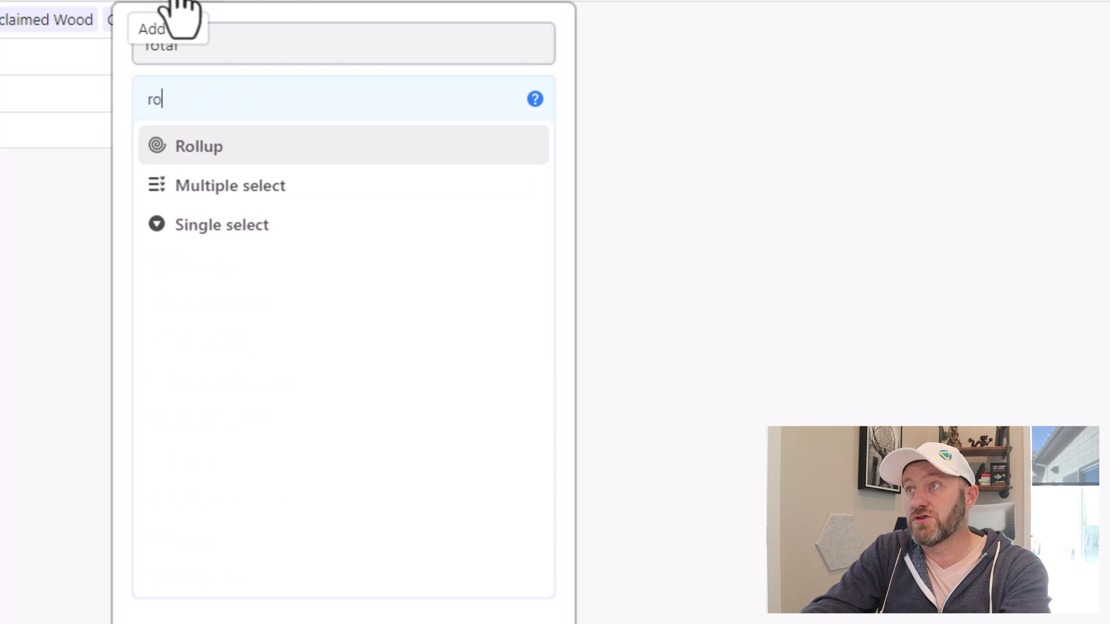
click(279, 151)
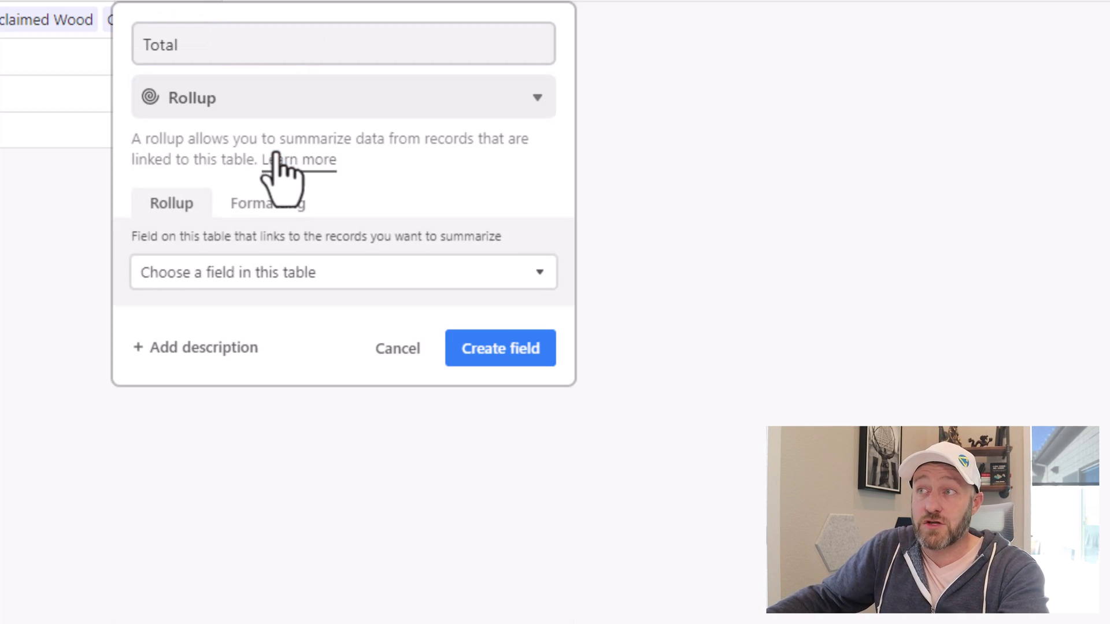
click(263, 273)
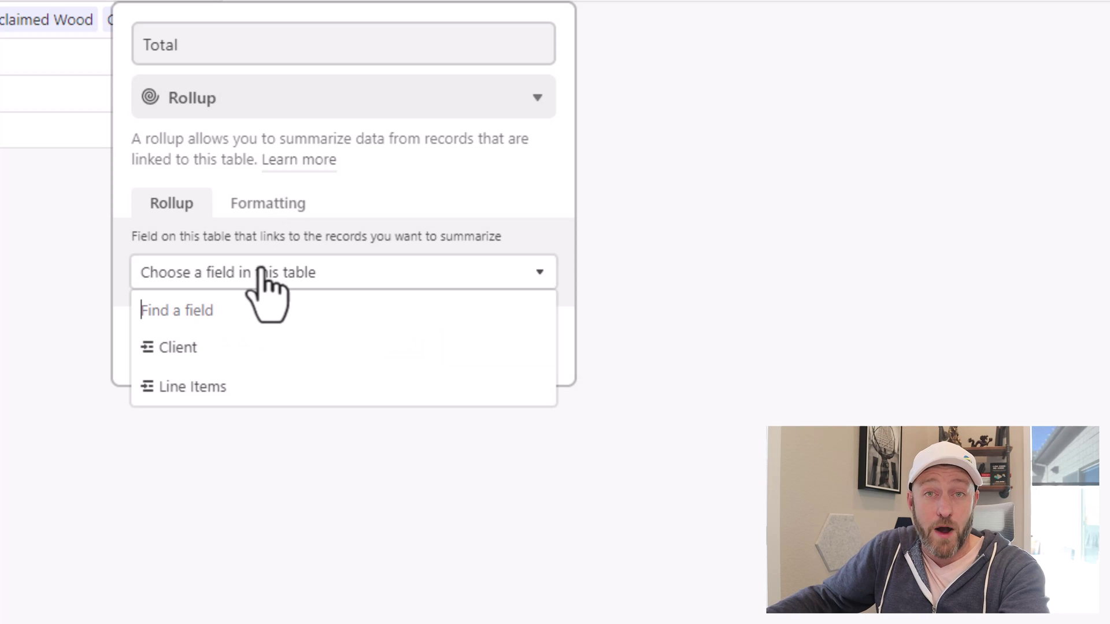
click(250, 389)
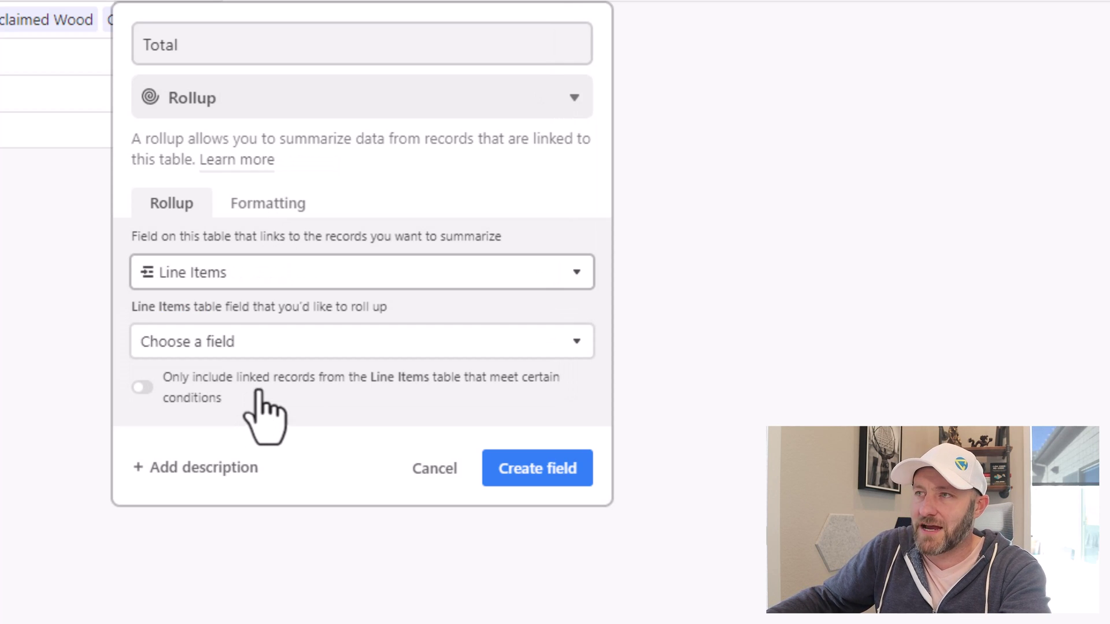
Step: Roll up Line Item Total with SUM(values) as currency and create the field
click(260, 341)
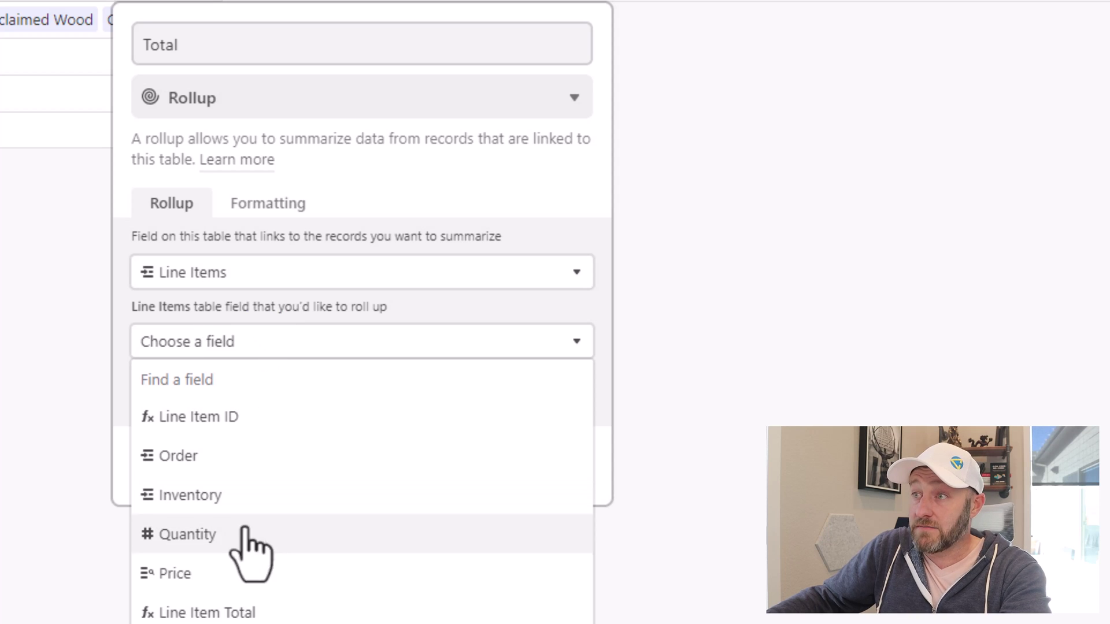
click(249, 617)
click(237, 483)
text(sum)
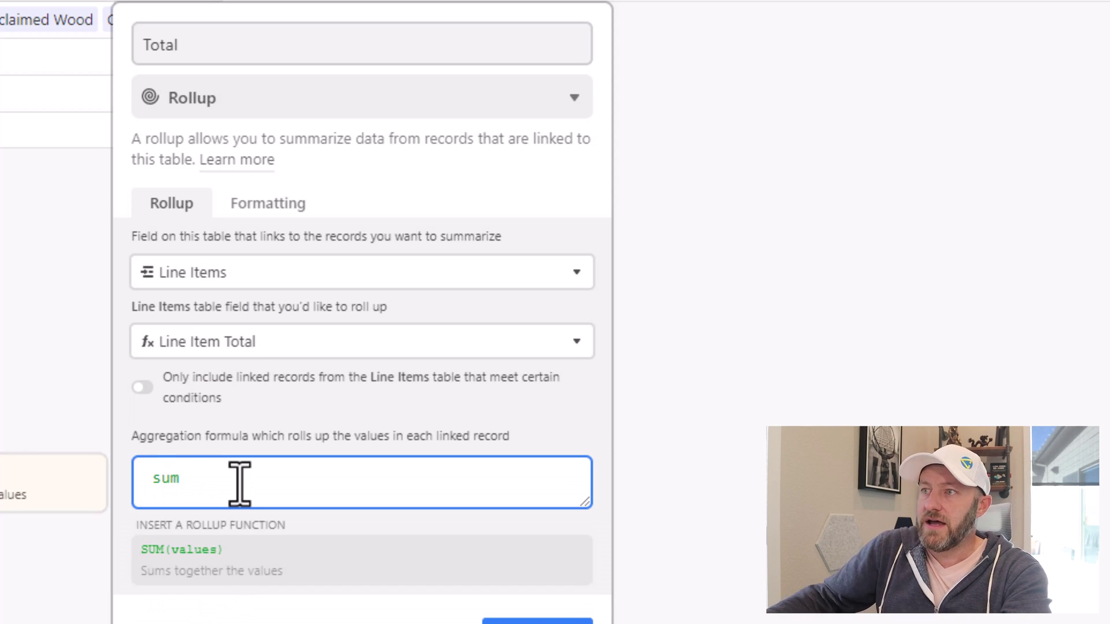
click(225, 578)
click(257, 207)
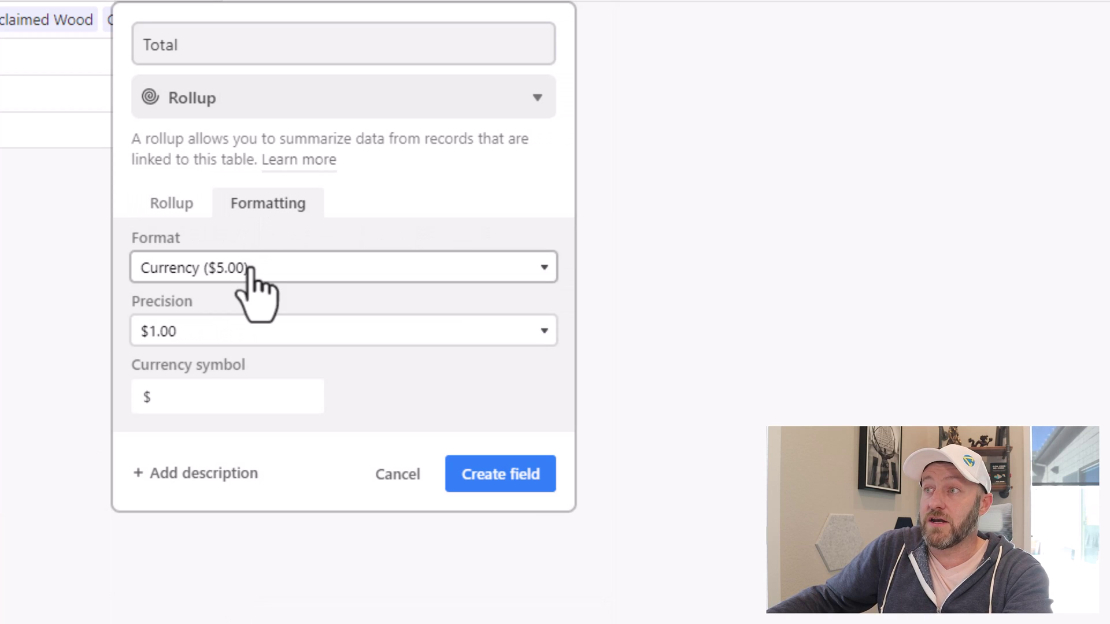
click(501, 475)
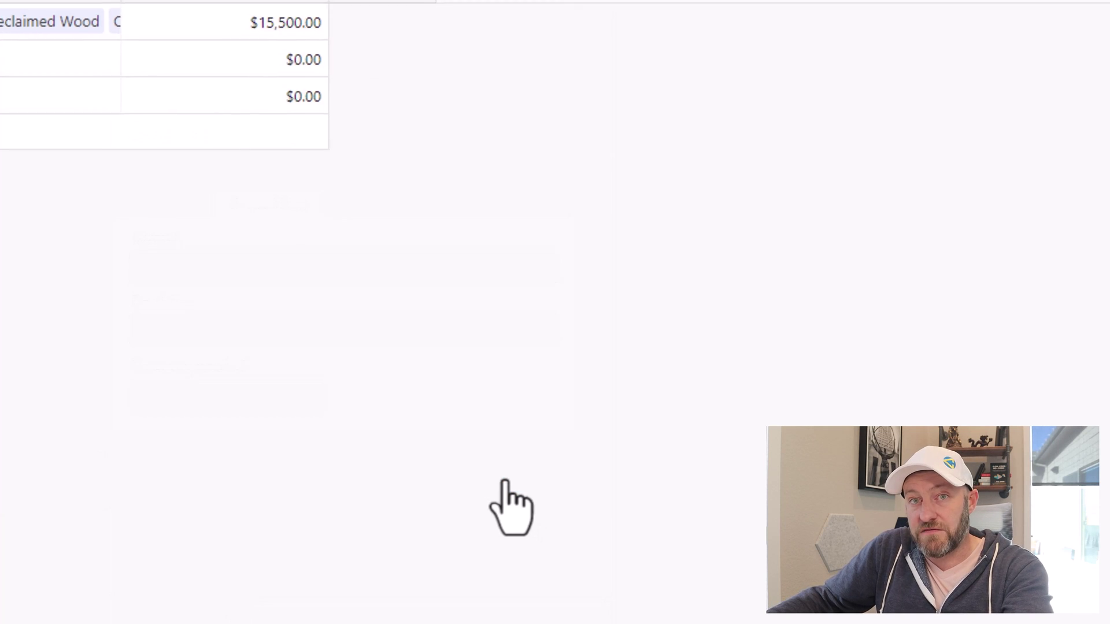
click(236, 26)
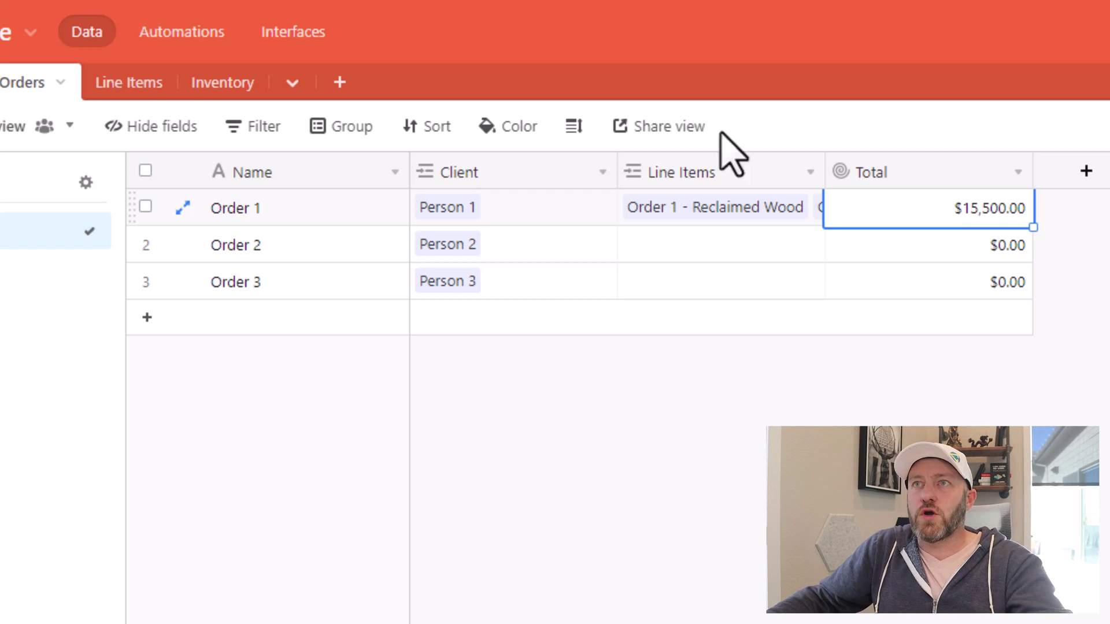
Step: In Line Items, link the third and a new fourth line item to Order 2
click(116, 86)
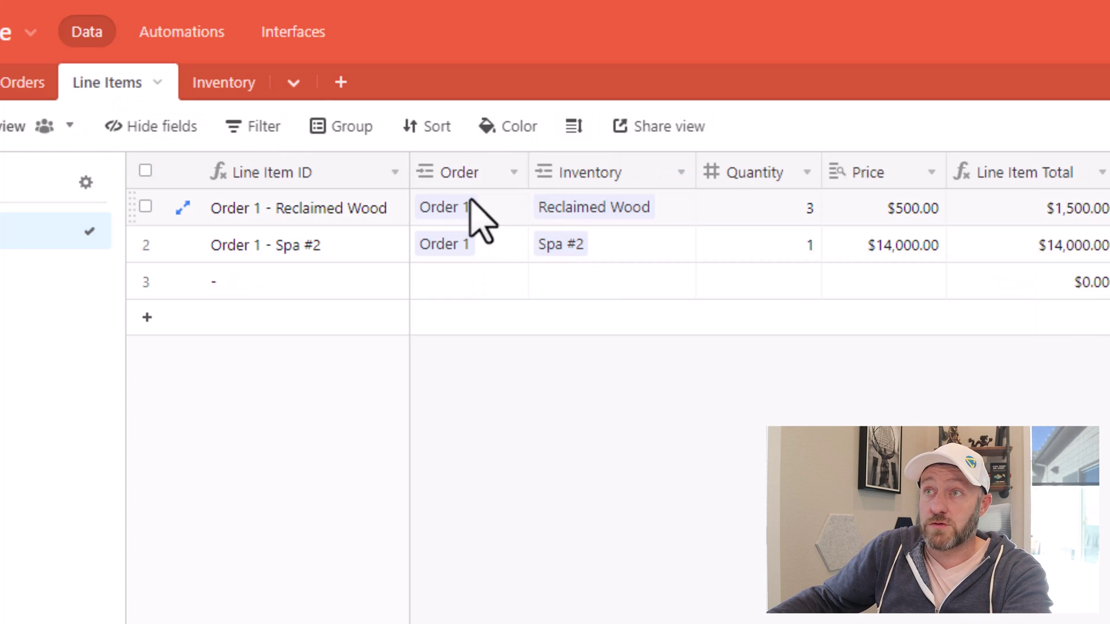
click(436, 285)
click(428, 282)
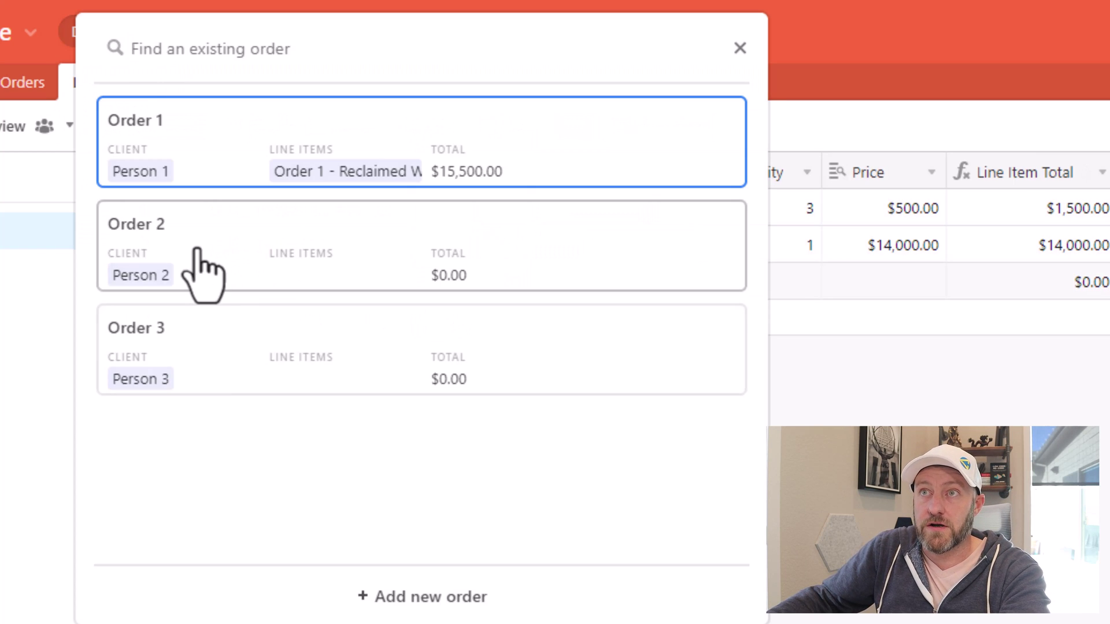
click(200, 255)
click(457, 323)
click(457, 325)
click(429, 322)
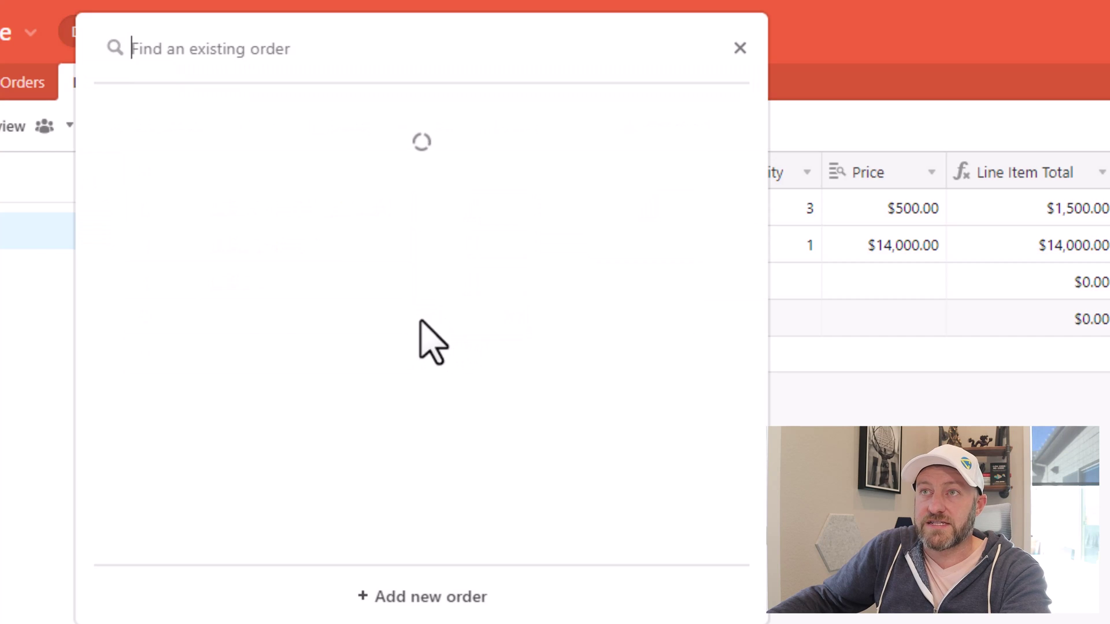
click(227, 269)
Step: Set the third line item to Wheelbarrow with quantity 2
click(538, 285)
click(538, 284)
click(354, 162)
click(786, 280)
text(2)
key(Return)
Step: Set the fourth line item to Flowers with quantity 4, then check Order 2's total in Orders
click(547, 320)
click(544, 318)
click(338, 347)
click(751, 319)
text(4)
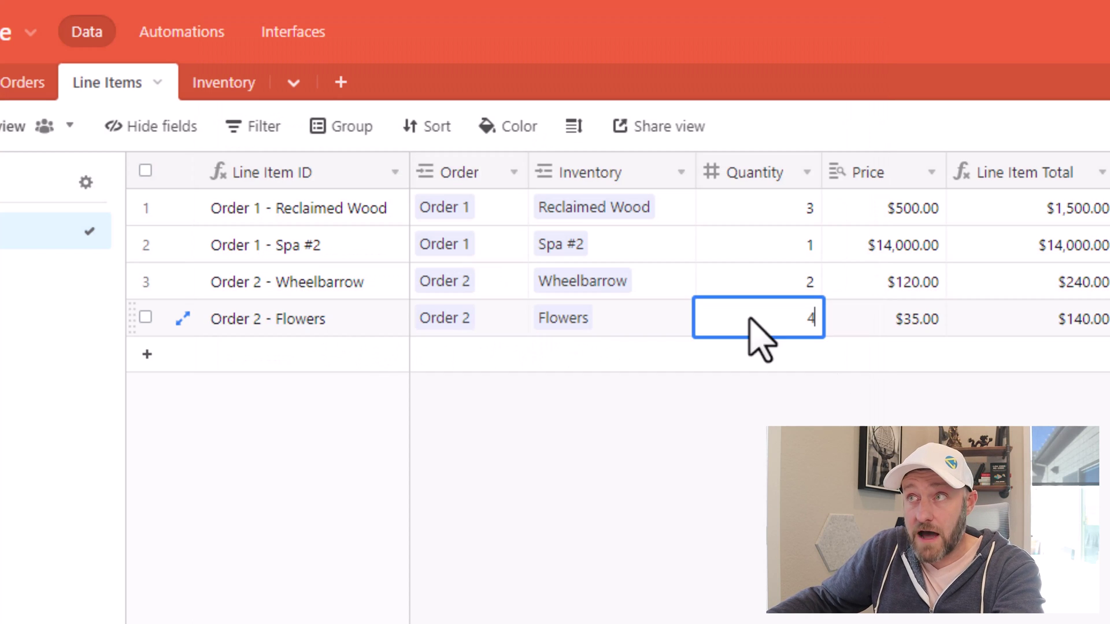
key(Return)
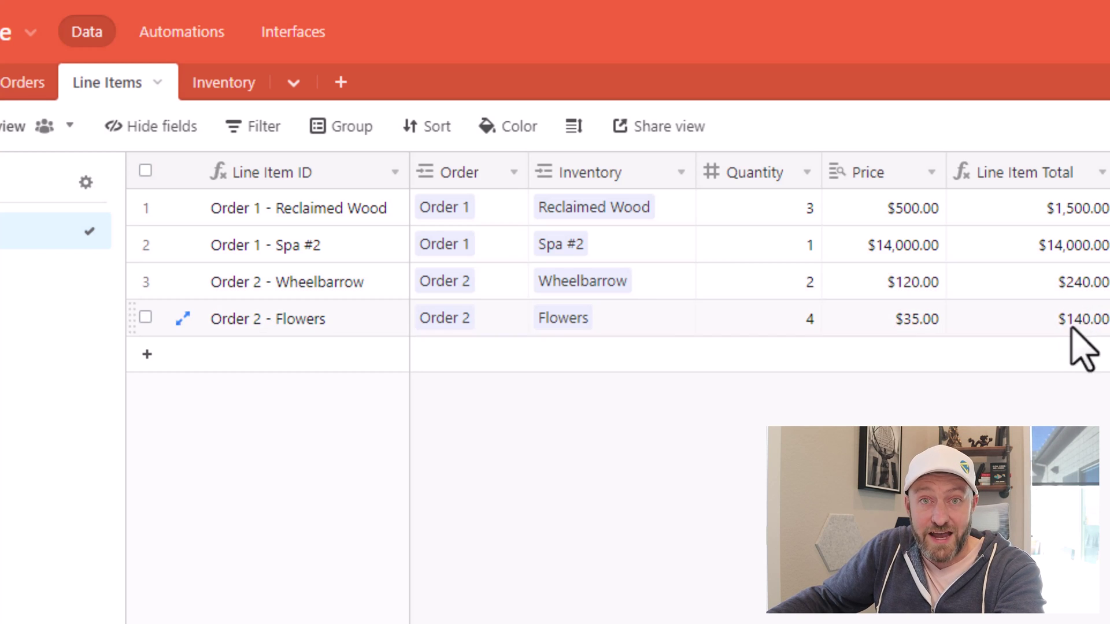
click(28, 85)
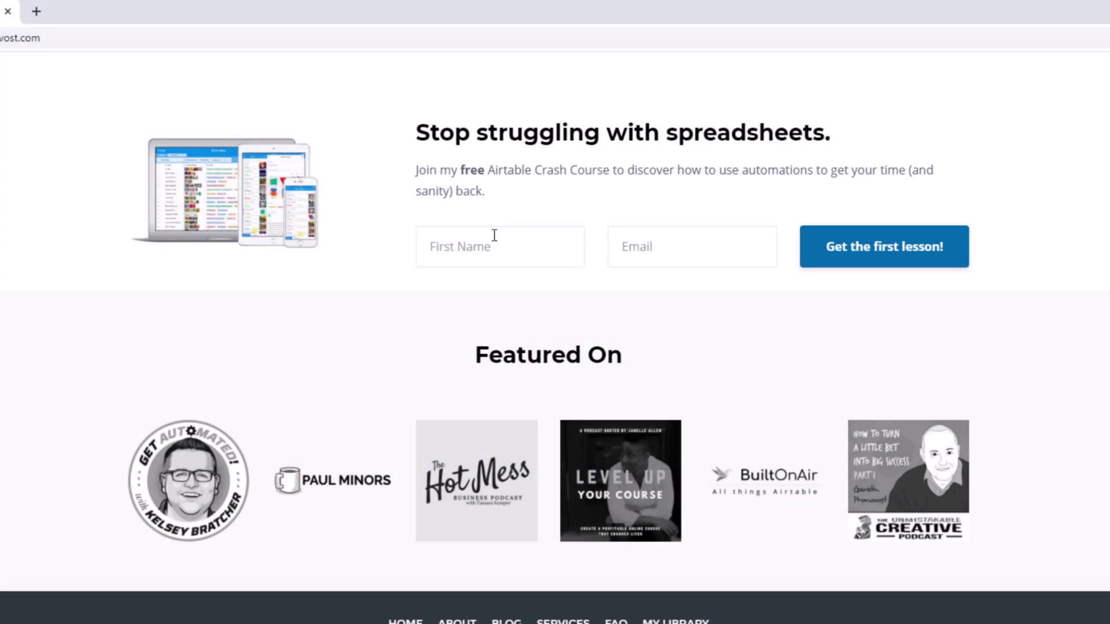
Step: Fill the signup form with the first name and the saved e-mail address
click(493, 246)
text(Gareth)
key(Tab)
text(gare)
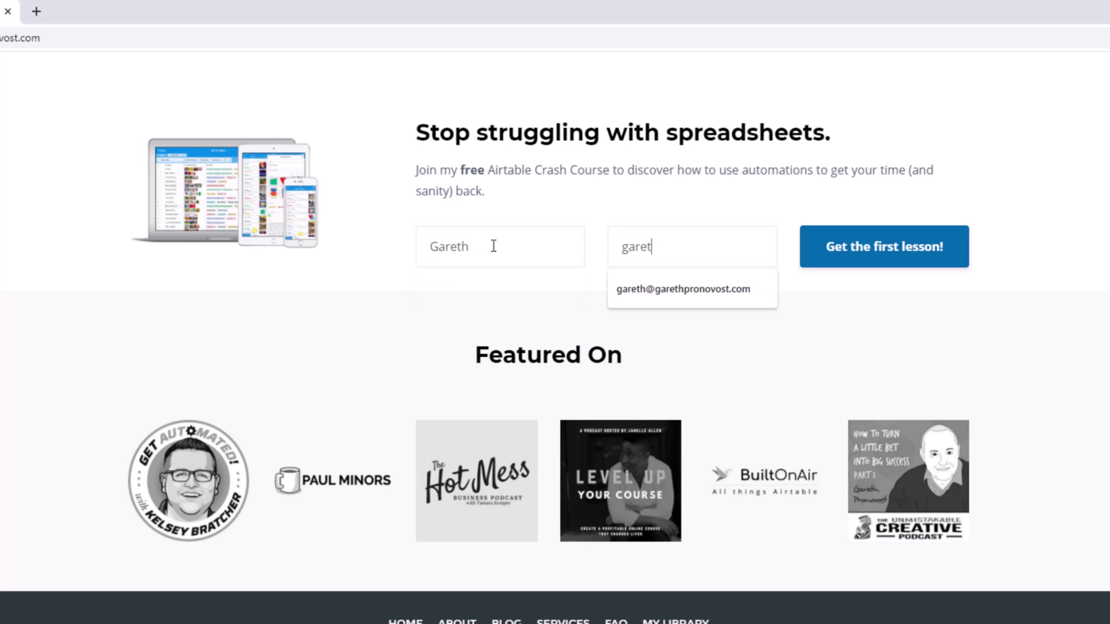
key(Down)
key(Return)
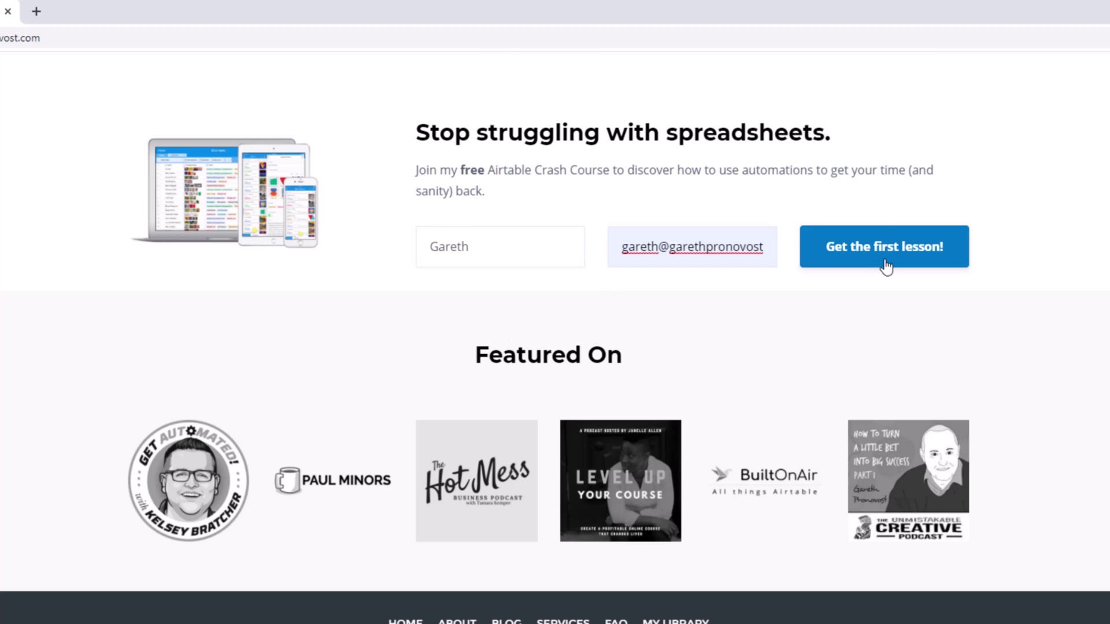
Step: Go to the Services page and scroll to the Go Hourly, Explore Courses and Apply Here options
scroll(886, 267, up, 20)
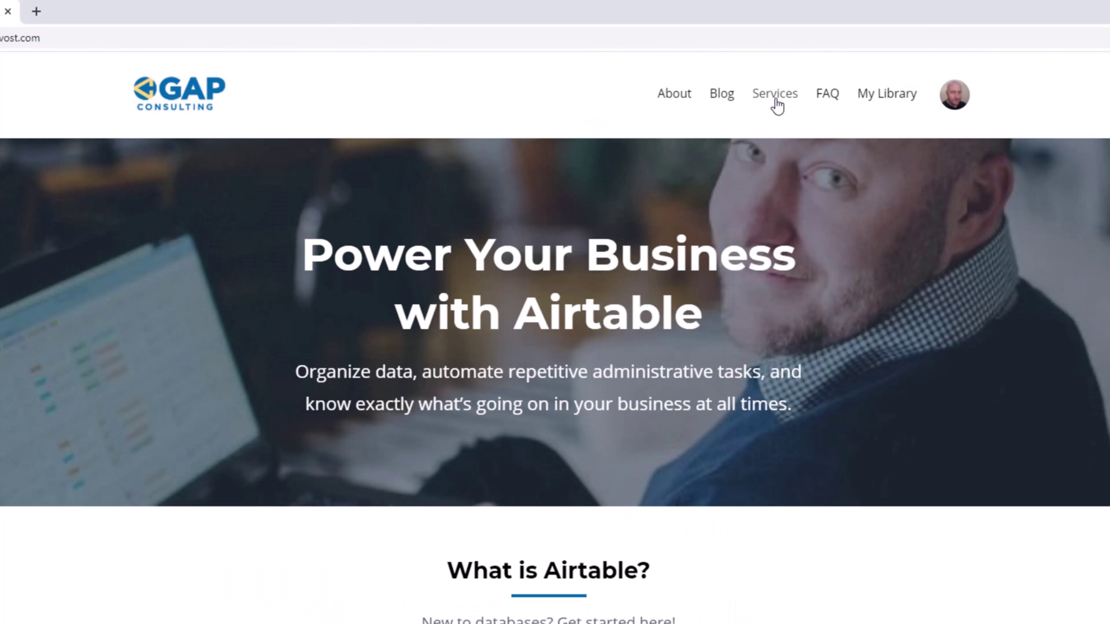
click(776, 104)
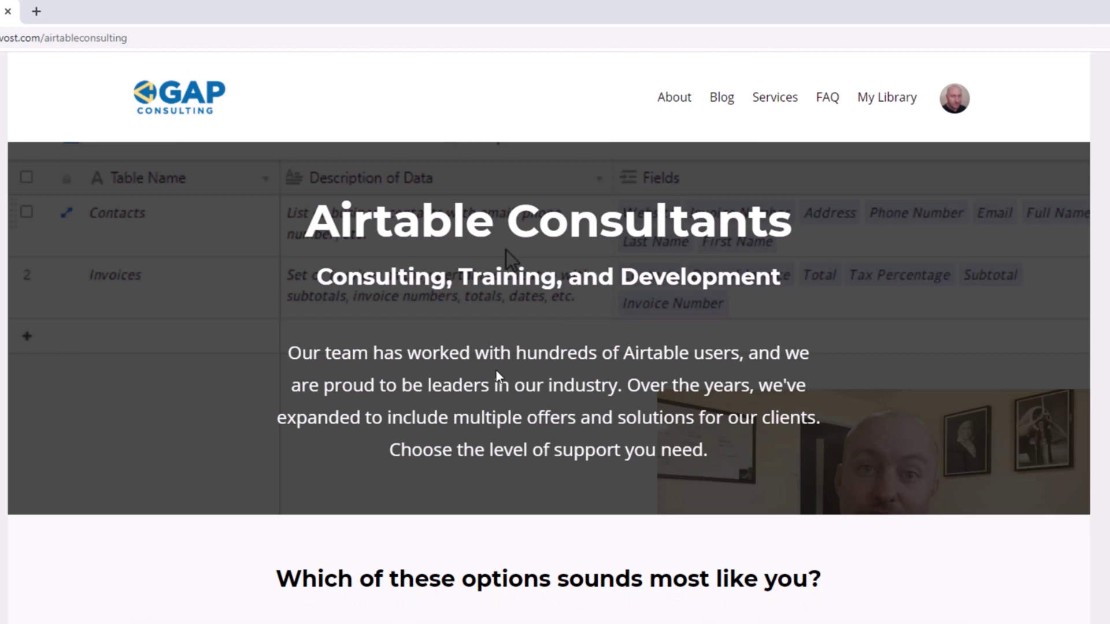
scroll(420, 385, down, 4)
scroll(420, 384, down, 6)
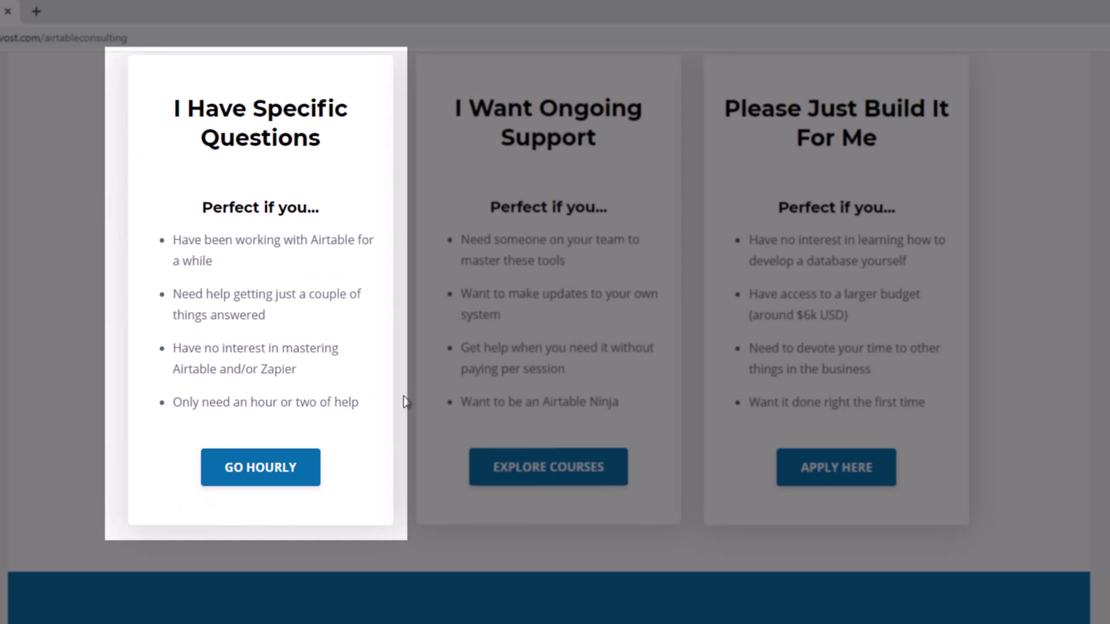